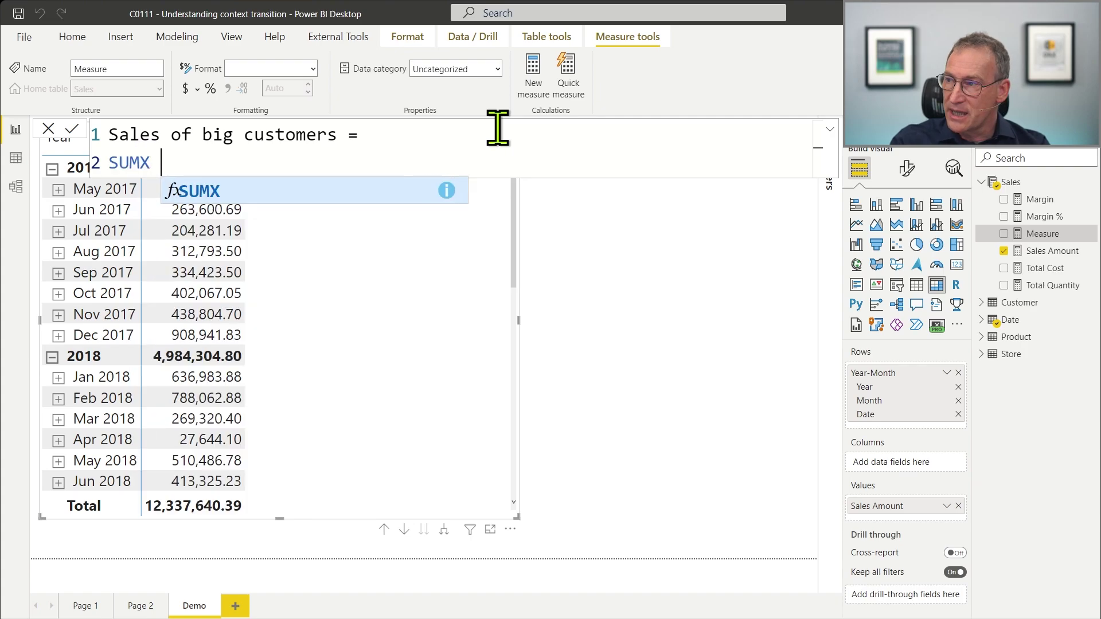
Make the outer SUMX of the Sales of big customers measure iterate over VALUES ( Customer[CustomerKey] )
{"action": "key", "text": "shift+Return"}
{"action": "type", "text": "VALUES ( Sale"}
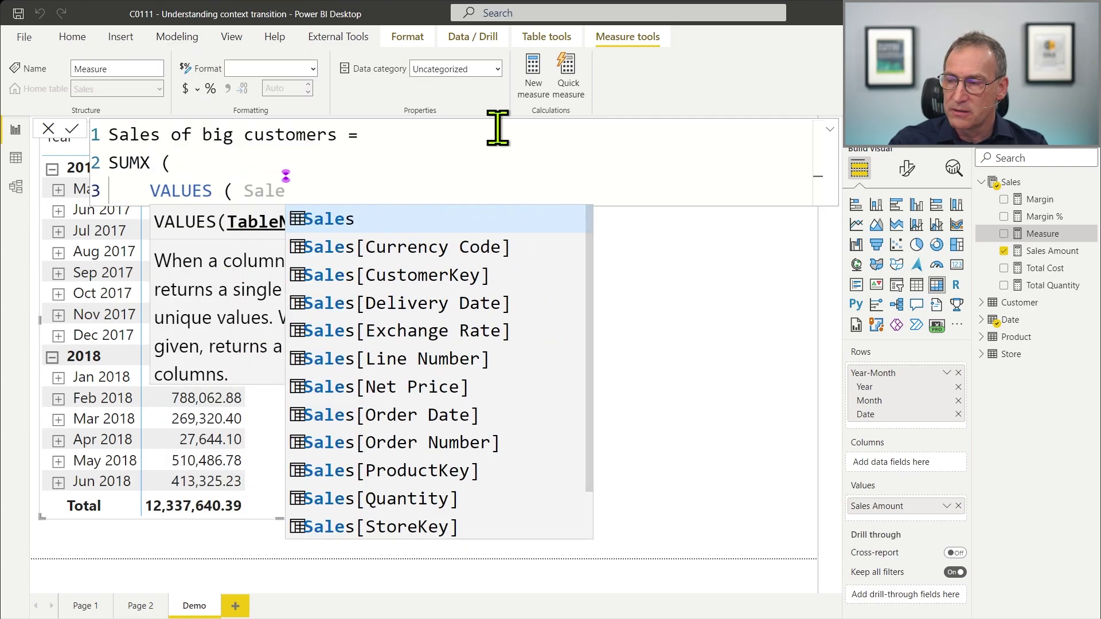
{"action": "key", "text": "BackSpace"}
{"action": "key", "text": "BackSpace"}
{"action": "key", "text": "BackSpace"}
{"action": "key", "text": "BackSpace"}
{"action": "type", "text": "Cs"}
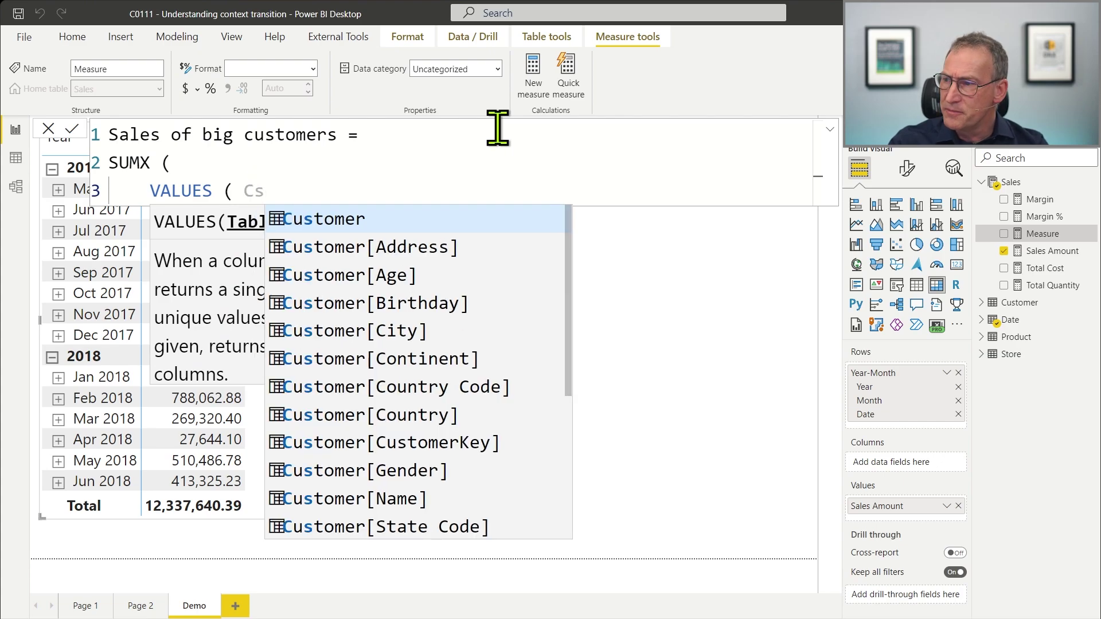
{"action": "key", "text": "Tab"}
{"action": "type", "text": "[Cu"}
{"action": "key", "text": "Tab"}
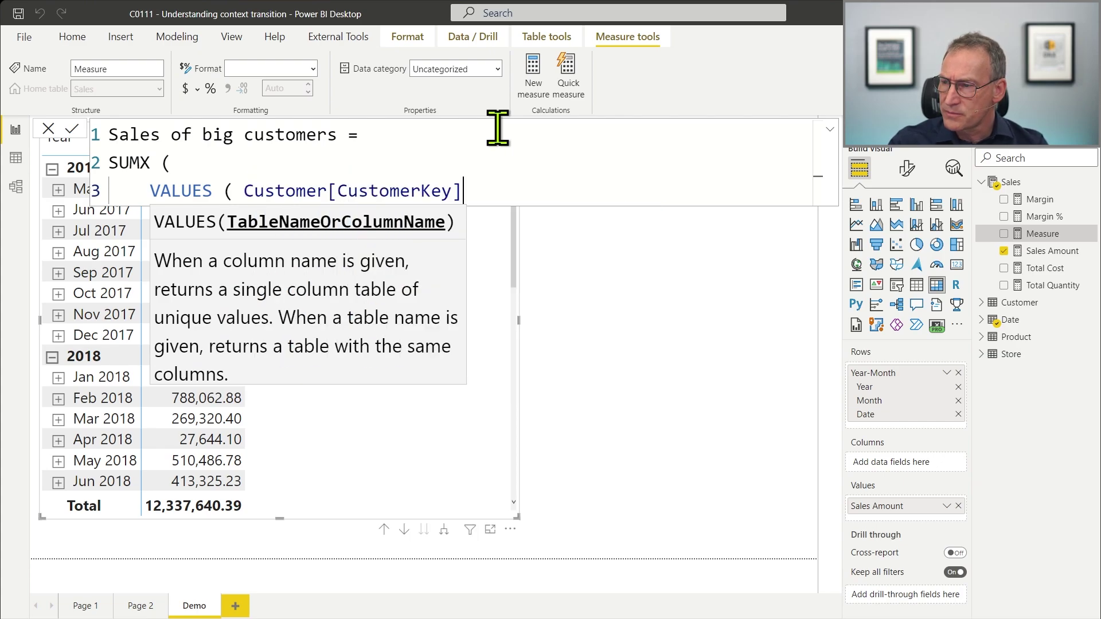
{"action": "type", "text": "),"}
{"action": "key", "text": "shift+Return"}
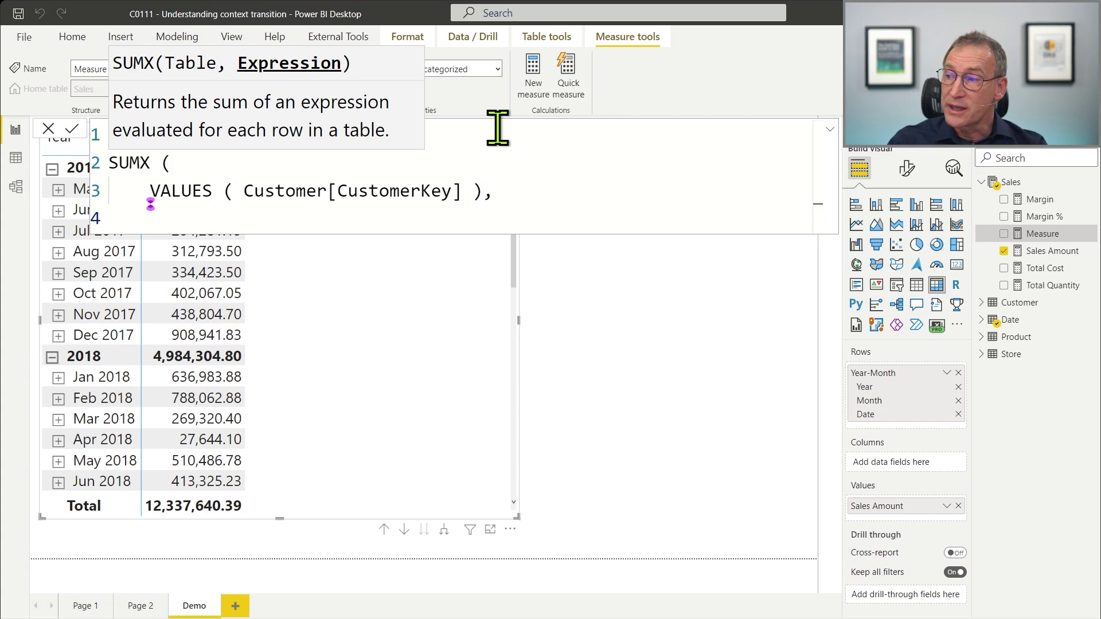
Add a CustomerSales variable to the SUMX expression, defined as SUMX ( Sales, Sales[Quantity] * Sales[Net Price] )
{"action": "key", "text": "Up"}
{"action": "key", "text": "shift+End"}
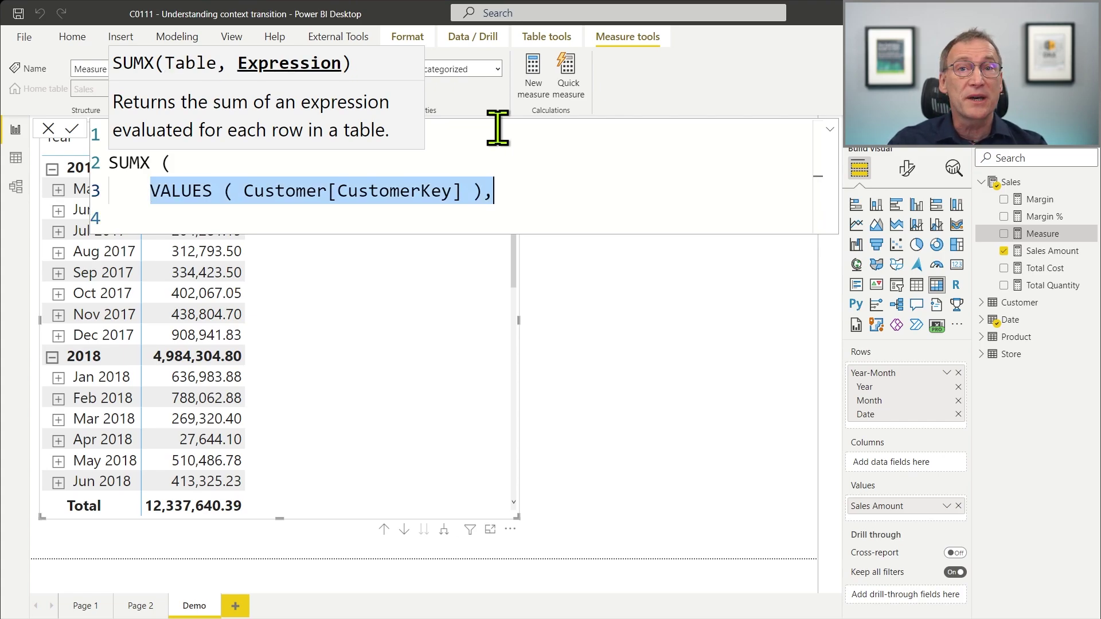
{"action": "key", "text": "Down"}
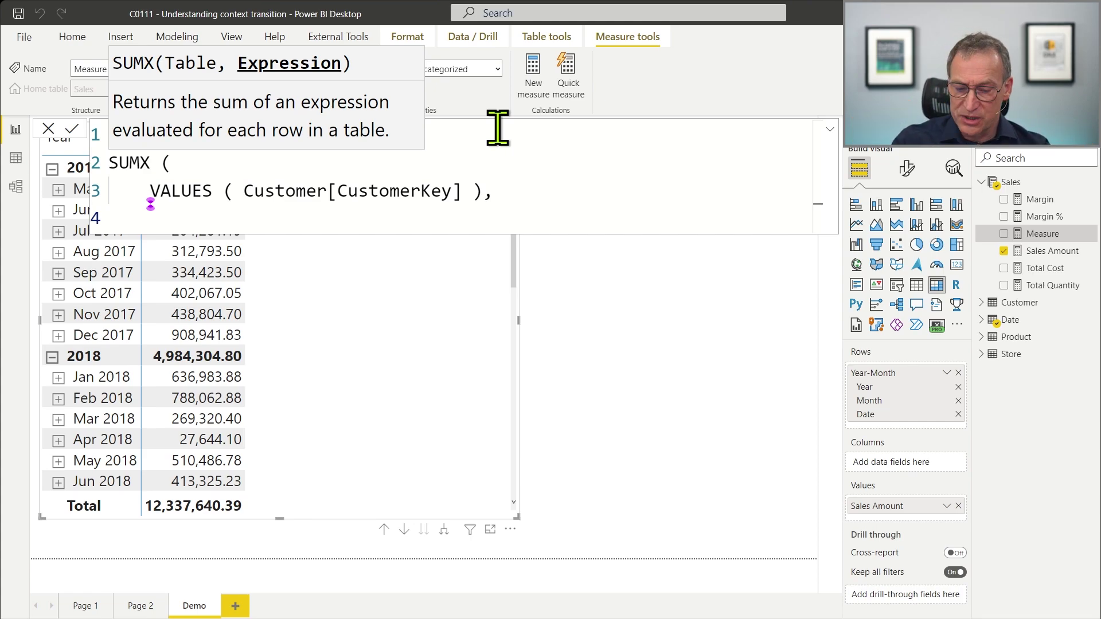
{"action": "type", "text": "VAR Cus"}
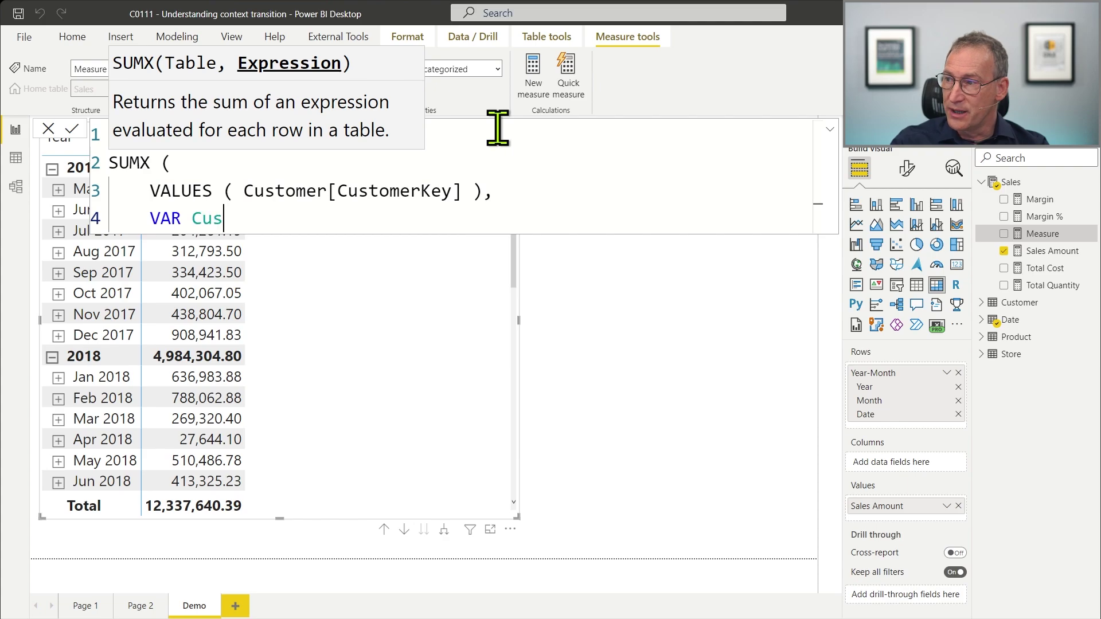
{"action": "type", "text": "tomerSales"}
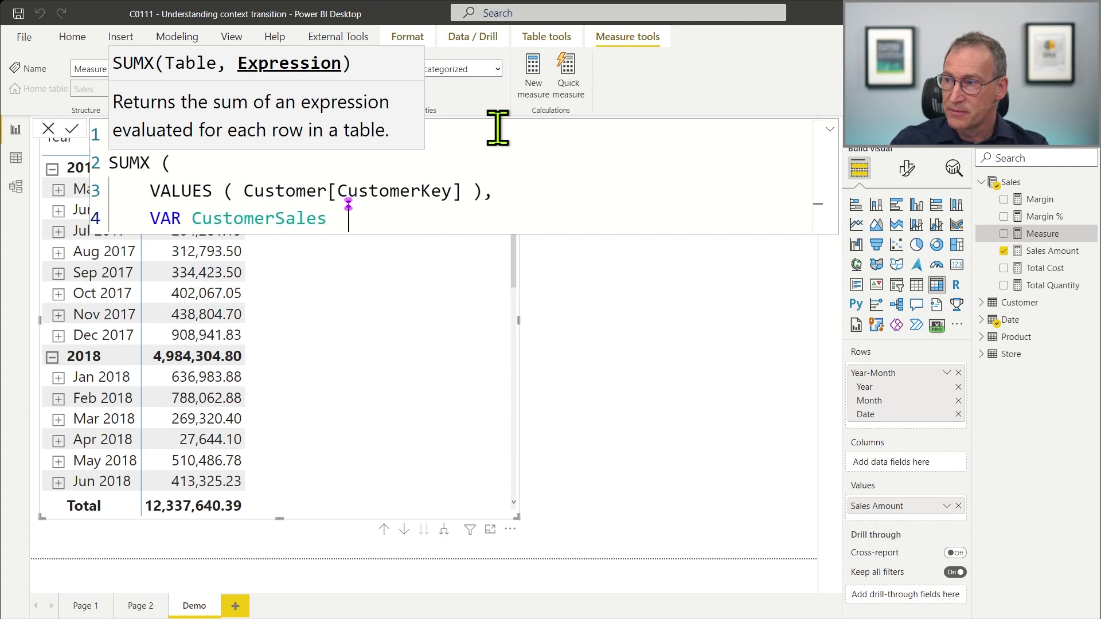
{"action": "key", "text": "Return"}
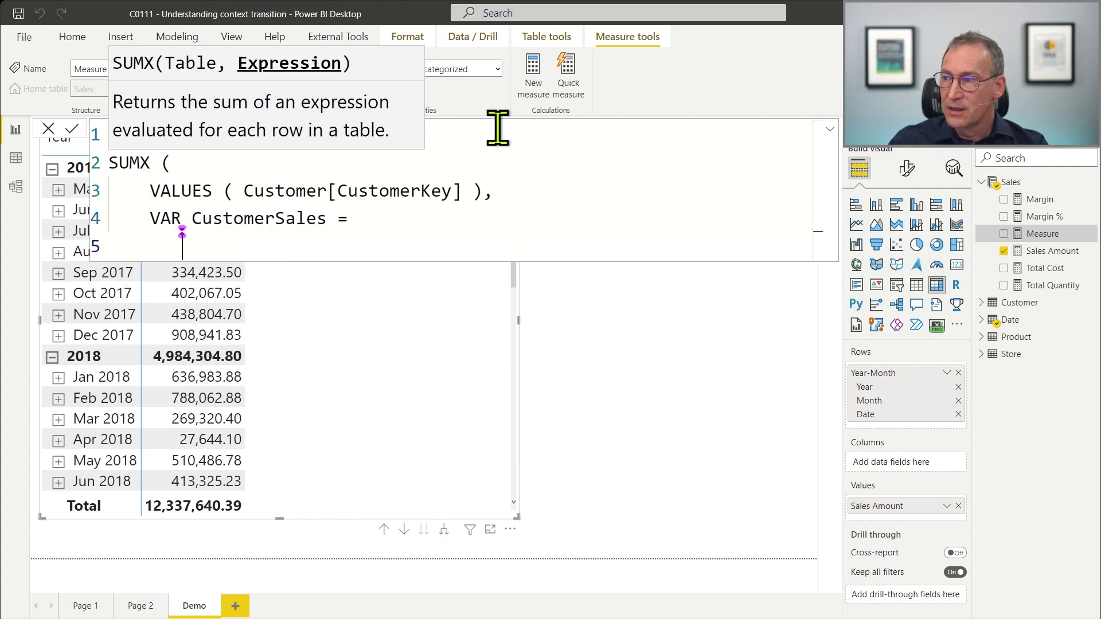
{"action": "type", "text": "SUMX ( Sale"}
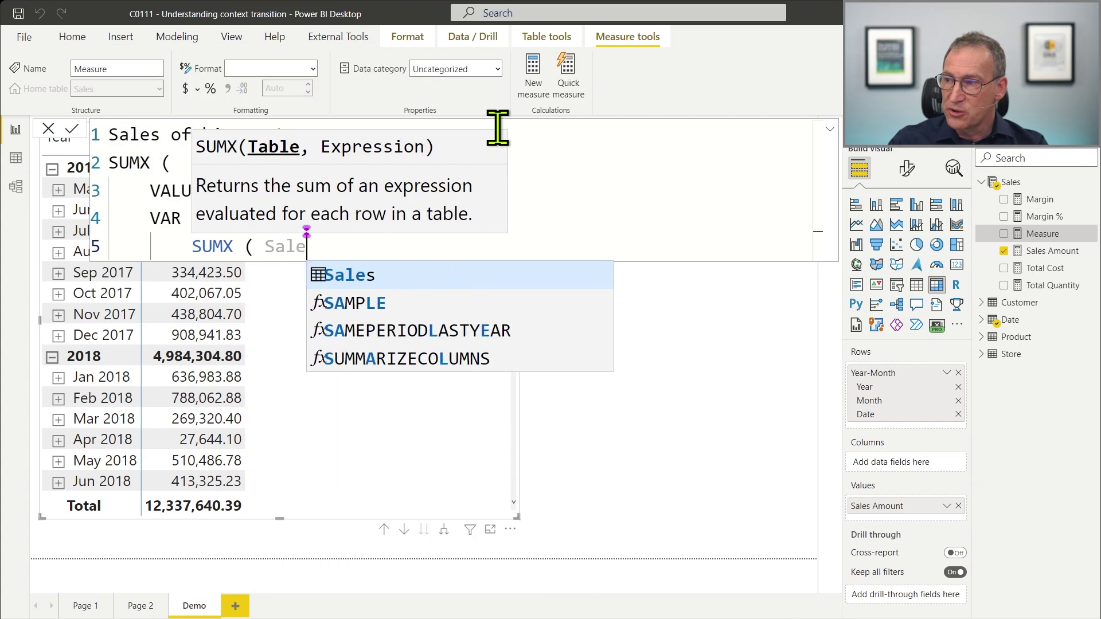
{"action": "type", "text": "s, Sales[Quantity]"}
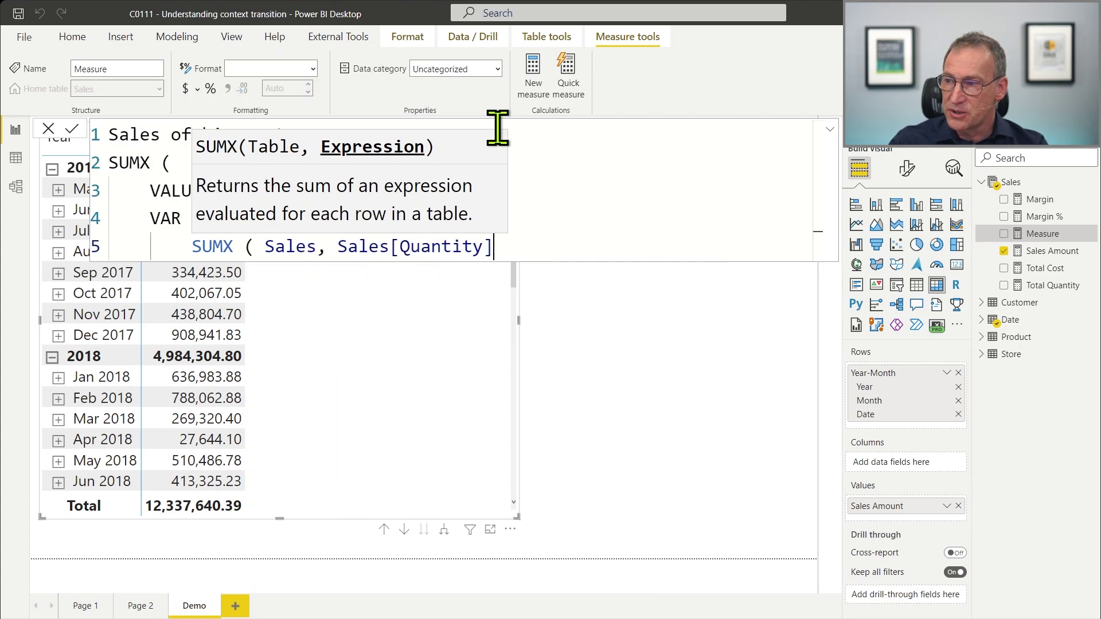
{"action": "type", "text": " * Sales[N"}
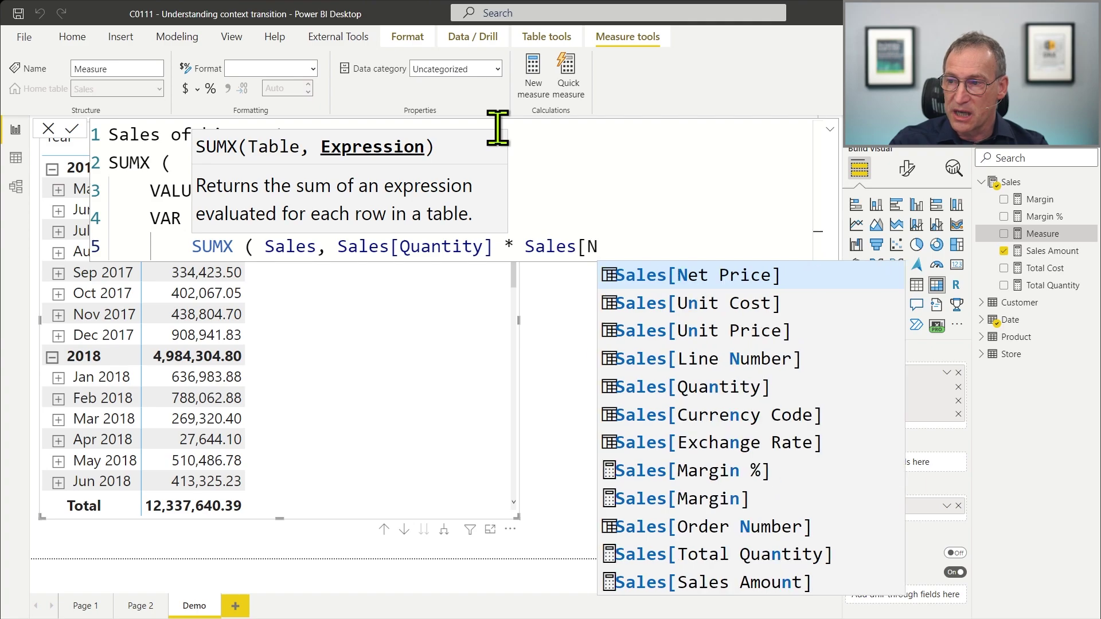
{"action": "key", "text": "Tab"}
{"action": "type", "text": ")"}
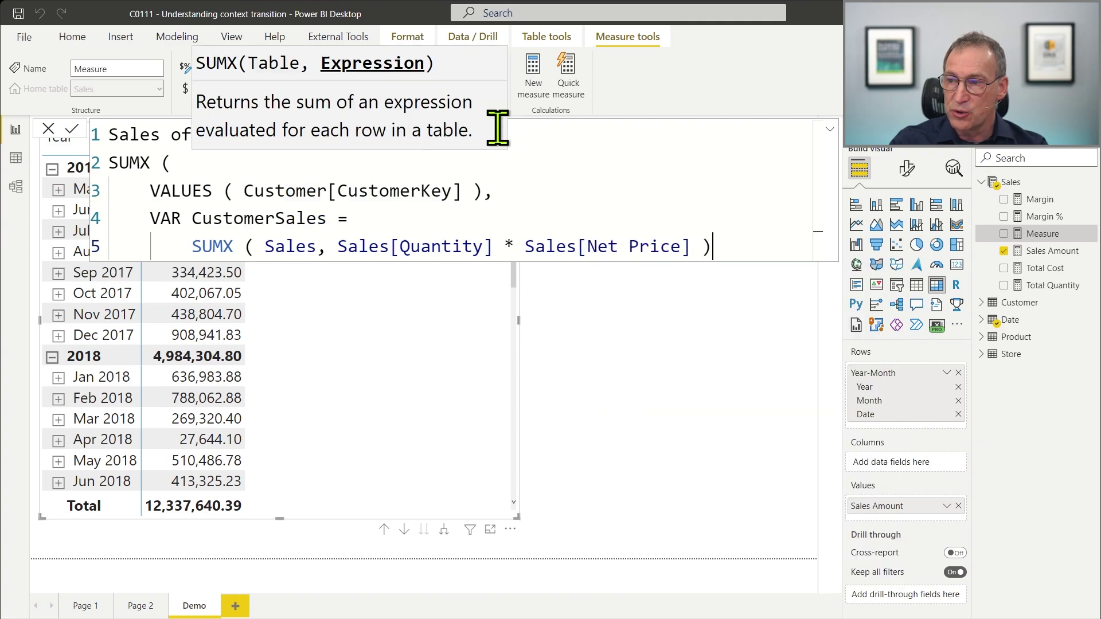
{"action": "key", "text": "shift+Home"}
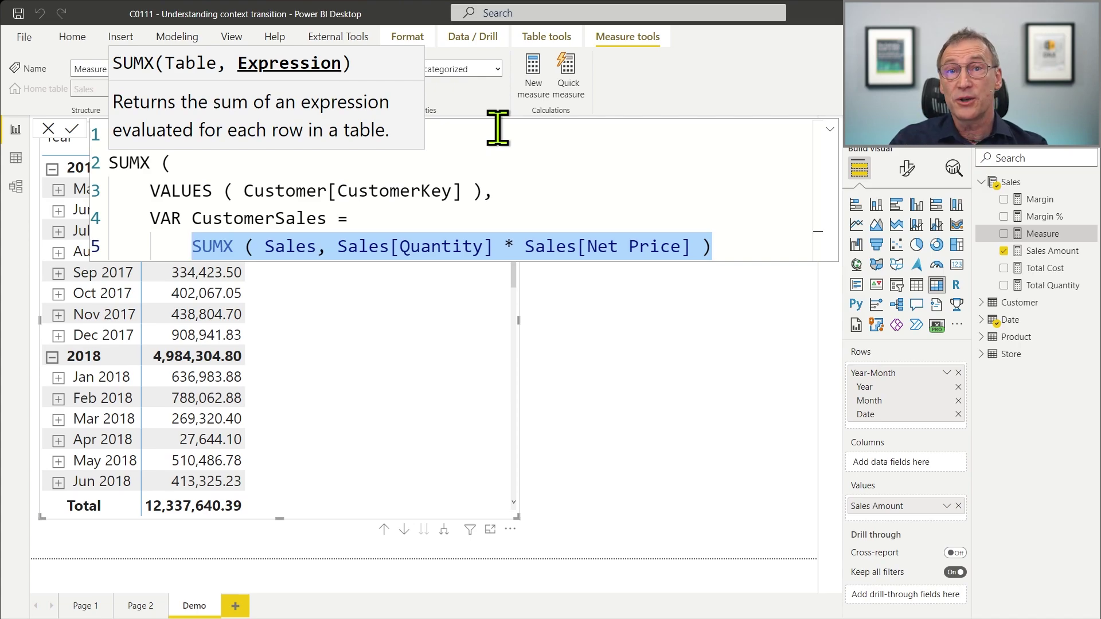
{"action": "key", "text": "Up"}
{"action": "key", "text": "Up"}
{"action": "key", "text": "Home"}
{"action": "key", "text": "shift+End"}
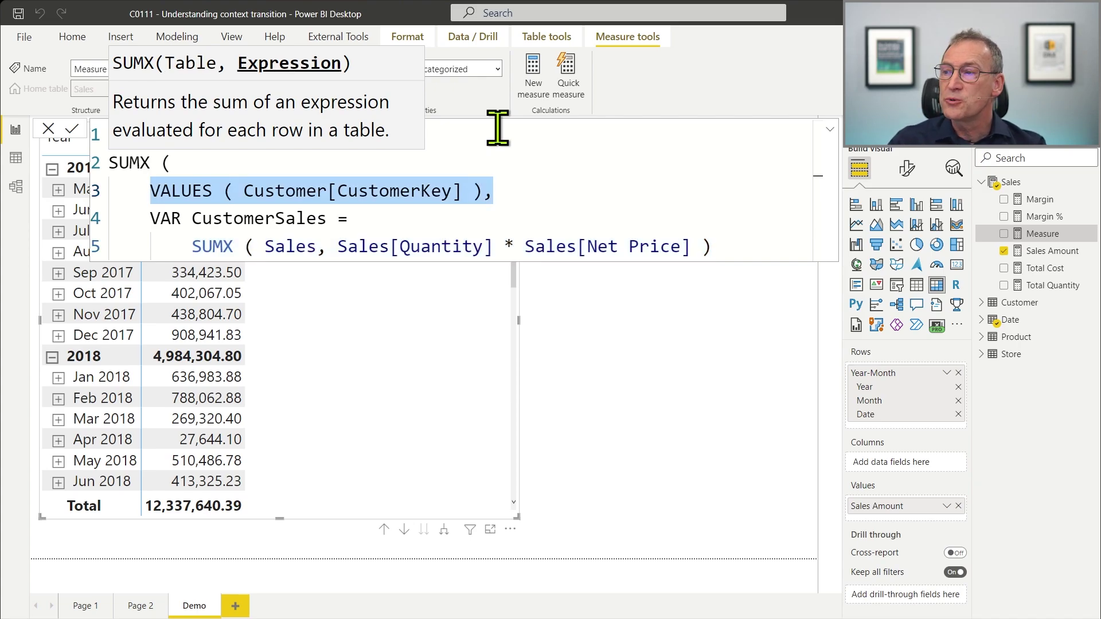
Wrap the inner SUMX of the CustomerSales variable in CALCULATE, indenting it and placing the closing parenthesis on its own line
{"action": "key", "text": "Down"}
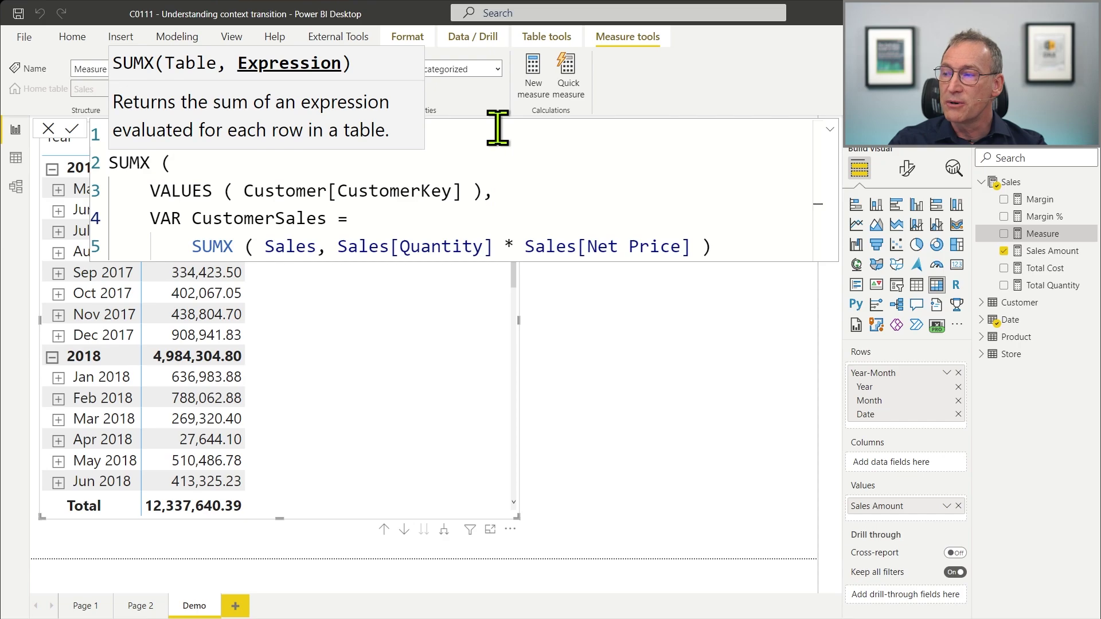
{"action": "key", "text": "Return"}
{"action": "type", "text": "CALC"}
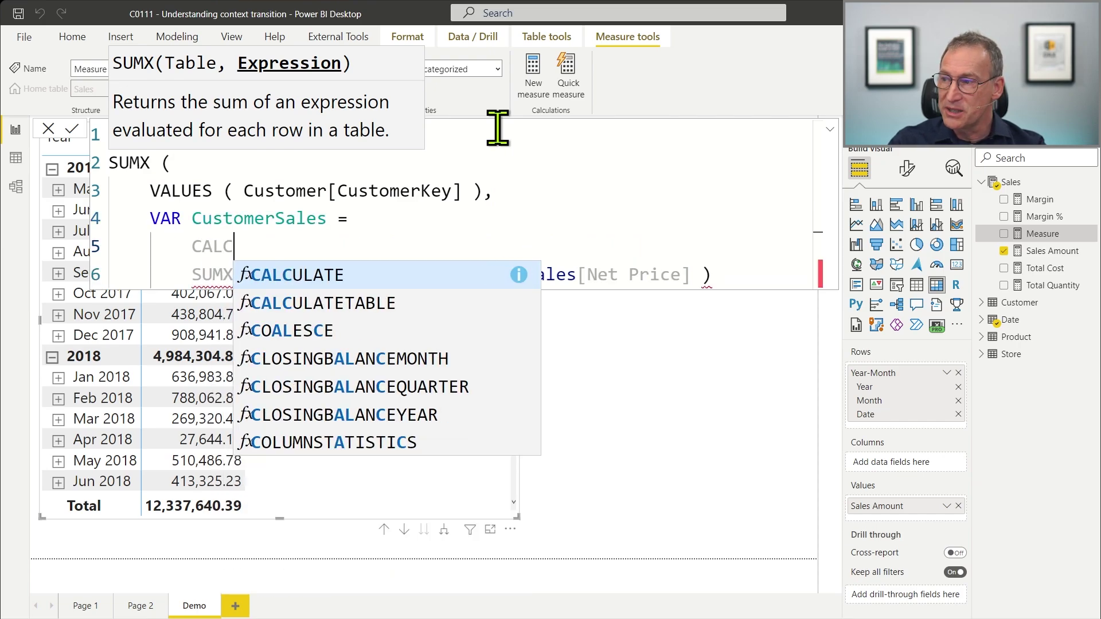
{"action": "key", "text": "Tab"}
{"action": "key", "text": "Left"}
{"action": "key", "text": "Down"}
{"action": "key", "text": "Home"}
{"action": "key", "text": "Tab"}
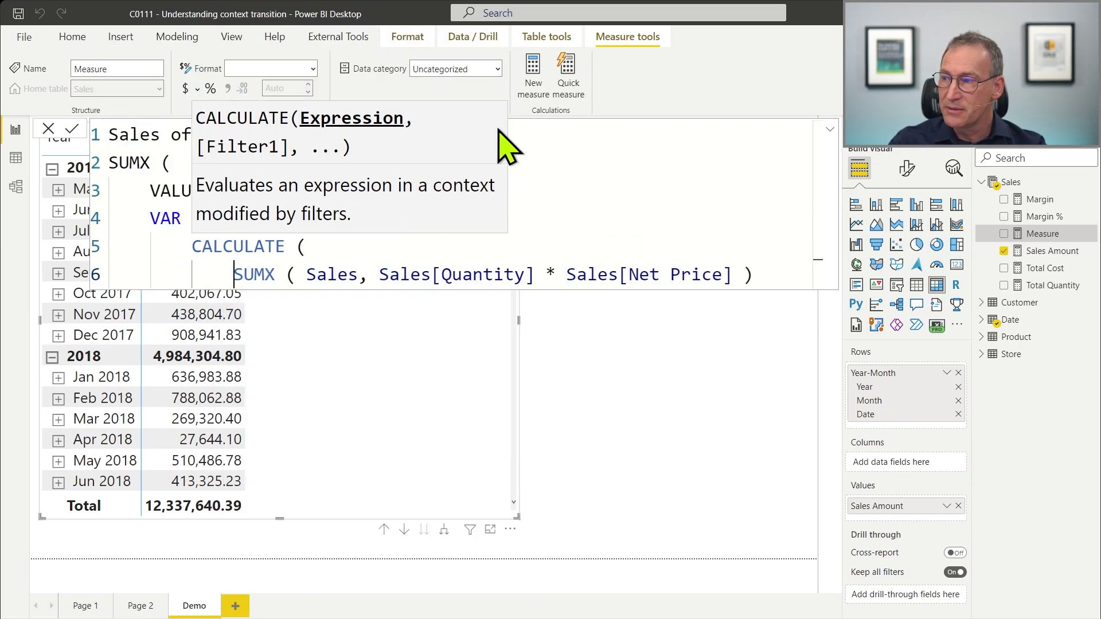
{"action": "key", "text": "End"}
{"action": "key", "text": "Return"}
{"action": "type", "text": ")"}
{"action": "key", "text": "Home"}
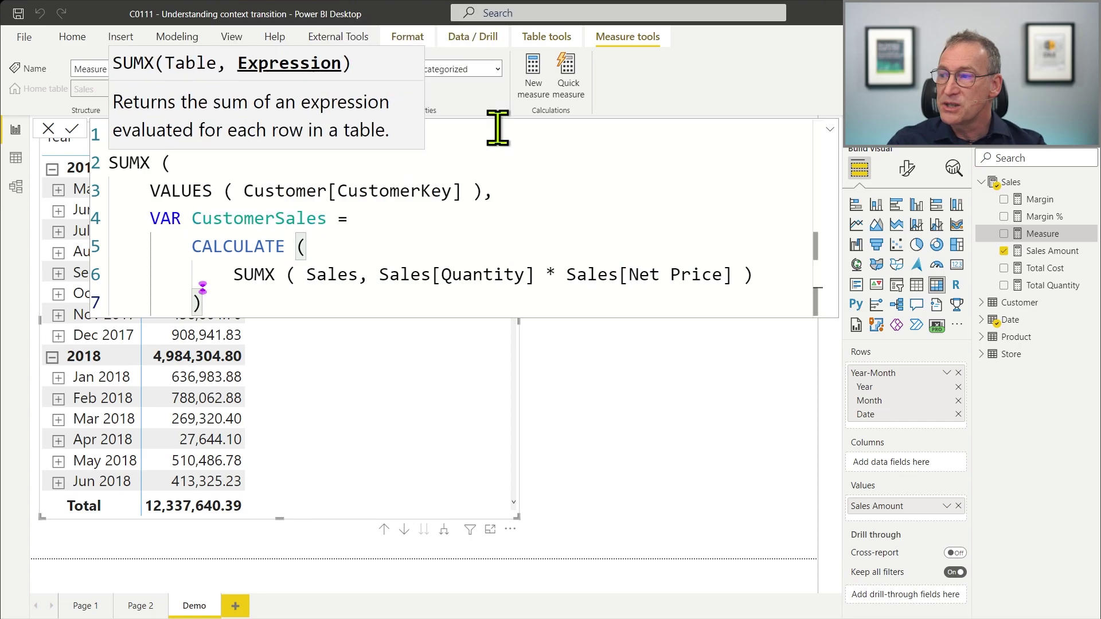
Examine the inner SUMX expression inside CALCULATE against the VALUES ( Customer[CustomerKey] ) table being iterated
{"action": "key", "text": "Home"}
{"action": "key", "text": "shift+Up"}
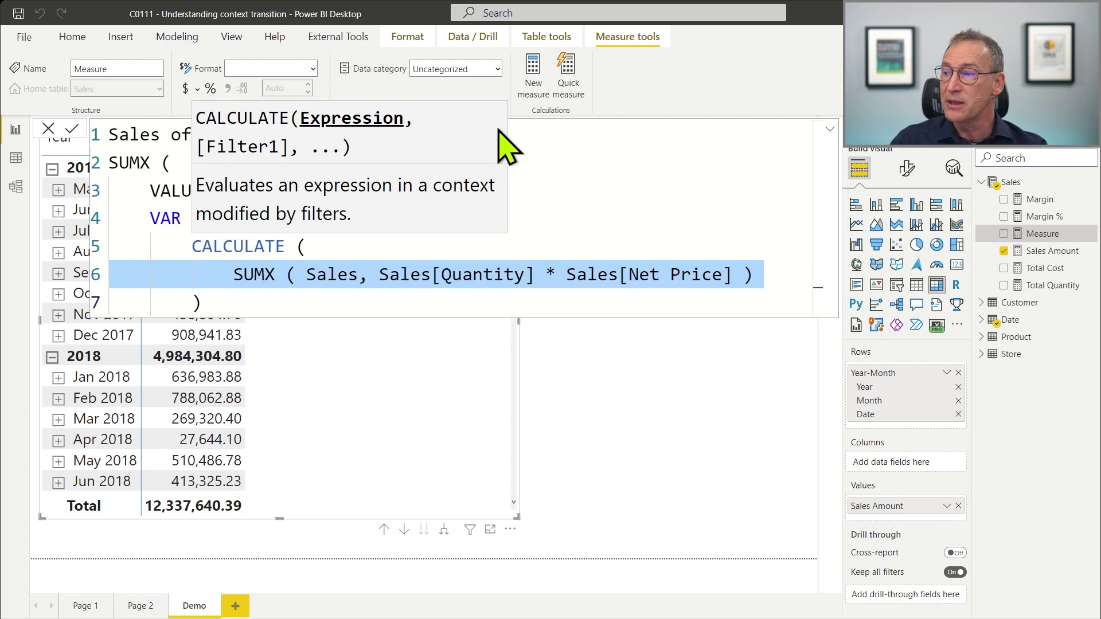
{"action": "key", "text": "Up"}
{"action": "key", "text": "Up"}
{"action": "key", "text": "Up"}
{"action": "key", "text": "Up"}
{"action": "key", "text": "shift+Down"}
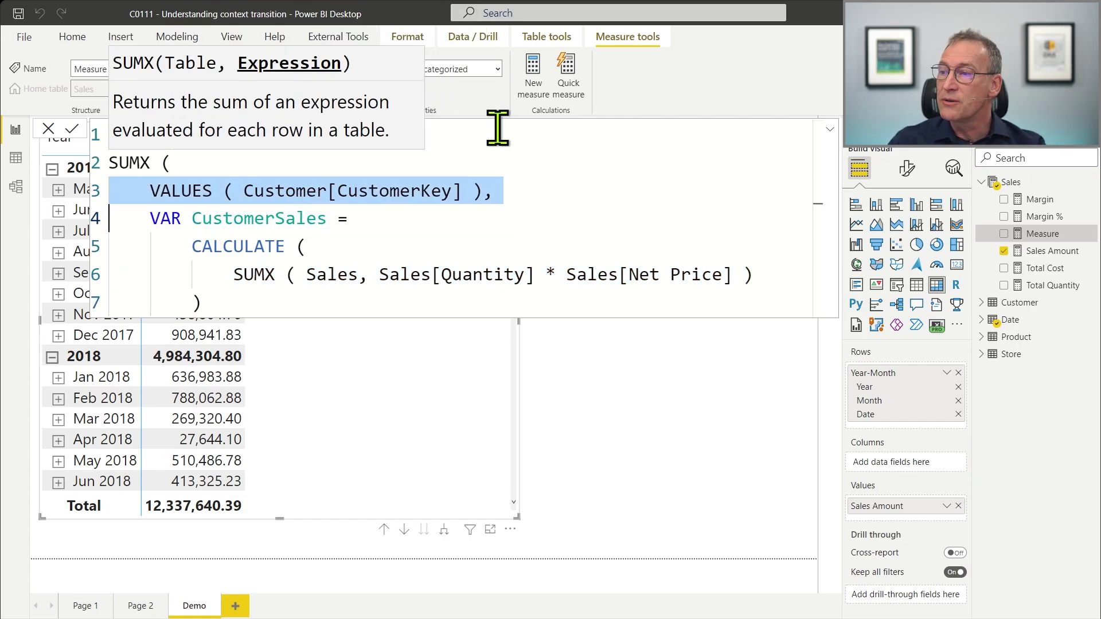
Below the CALCULATE block, add a Result variable defined as IF ( CustomerSales >= 5000, CustomerSales )
{"action": "key", "text": "Down"}
{"action": "key", "text": "Down"}
{"action": "key", "text": "Down"}
{"action": "key", "text": "End"}
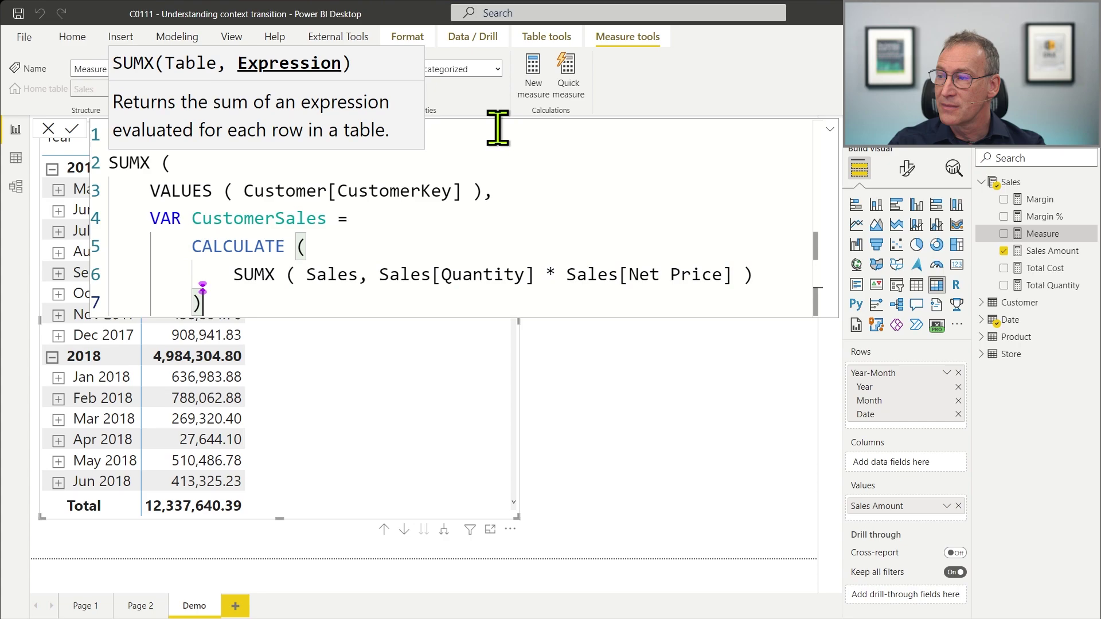
{"action": "key", "text": "Return"}
{"action": "type", "text": "VAR "}
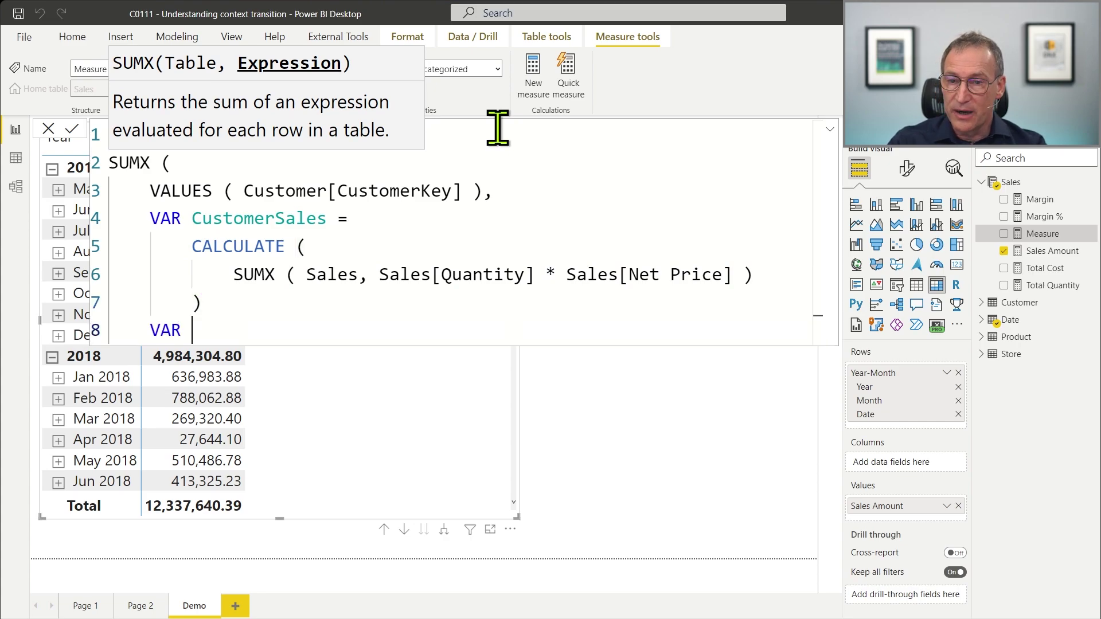
{"action": "type", "text": "Result = "}
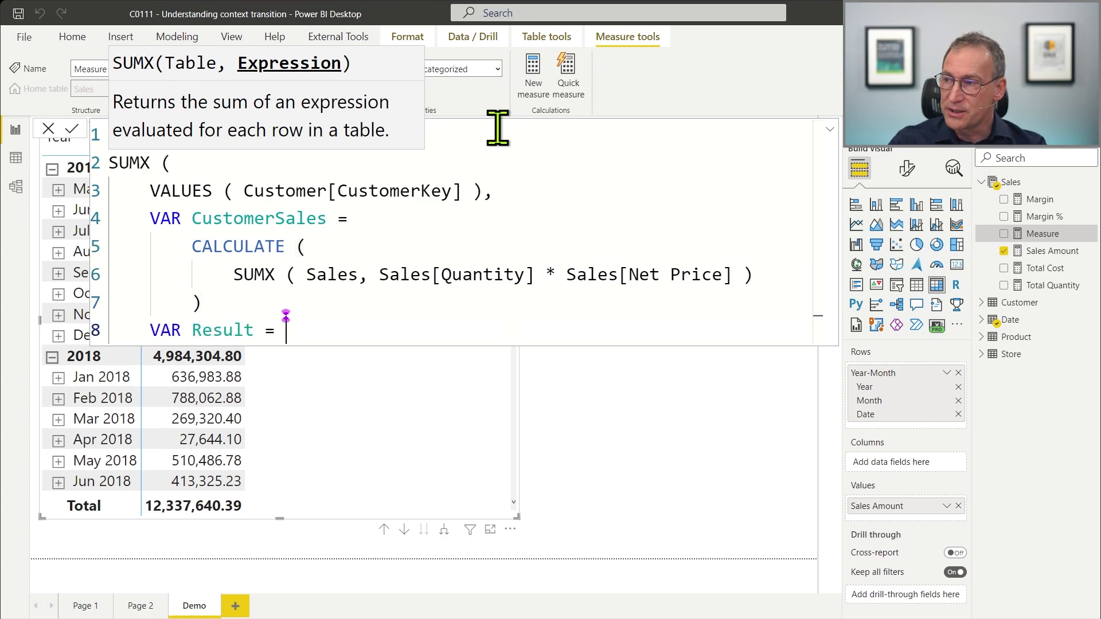
{"action": "type", "text": "IF ( "}
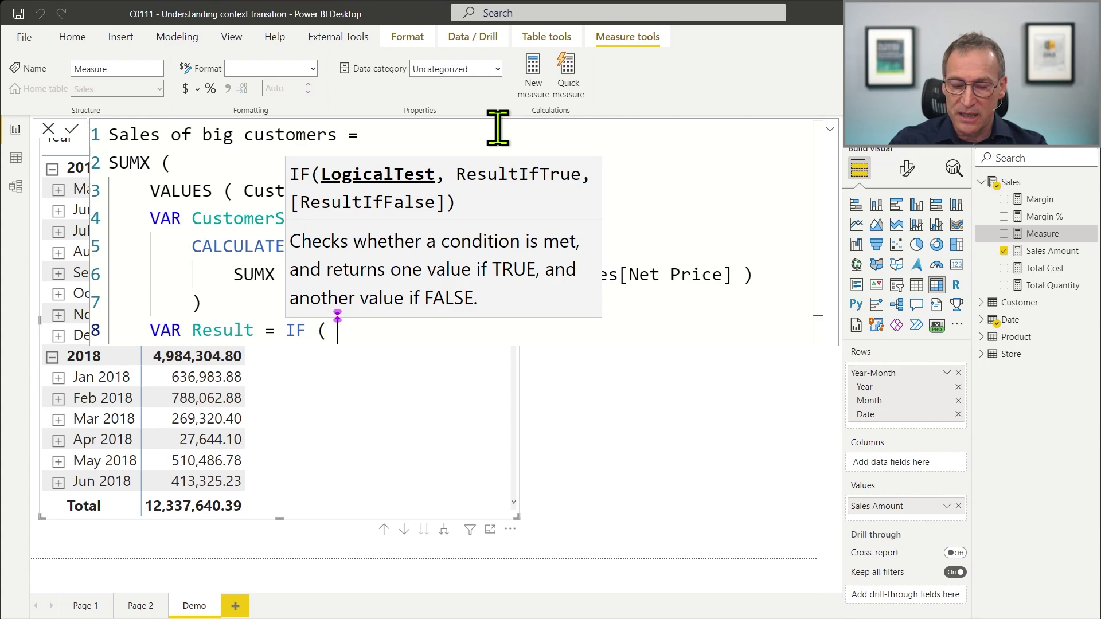
{"action": "type", "text": "Cus"}
{"action": "key", "text": "Tab"}
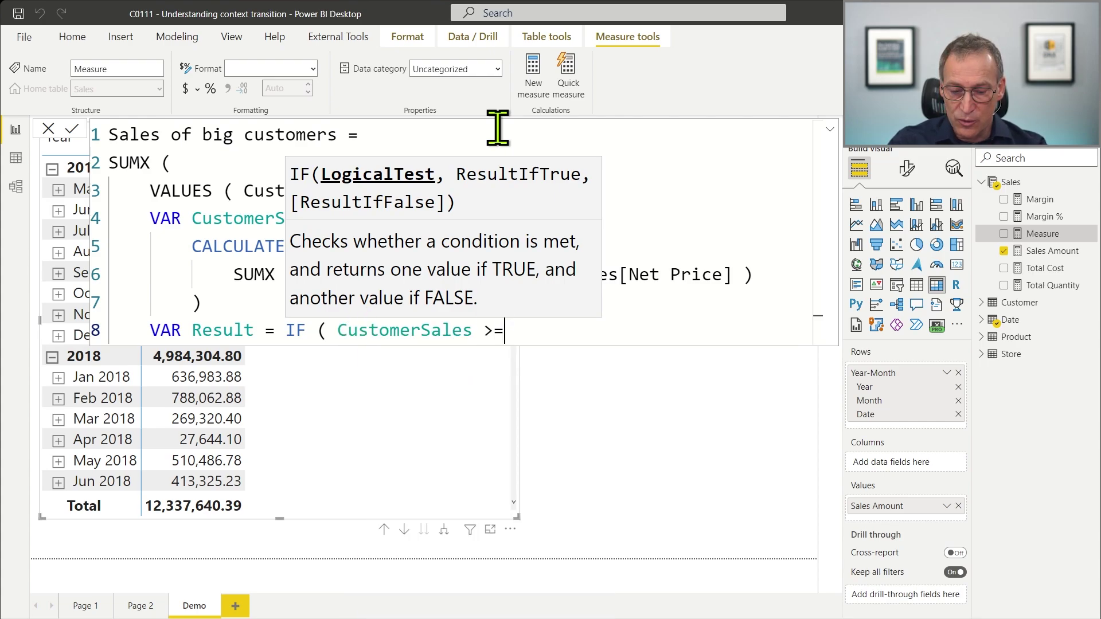
{"action": "type", "text": ">= 5000, "}
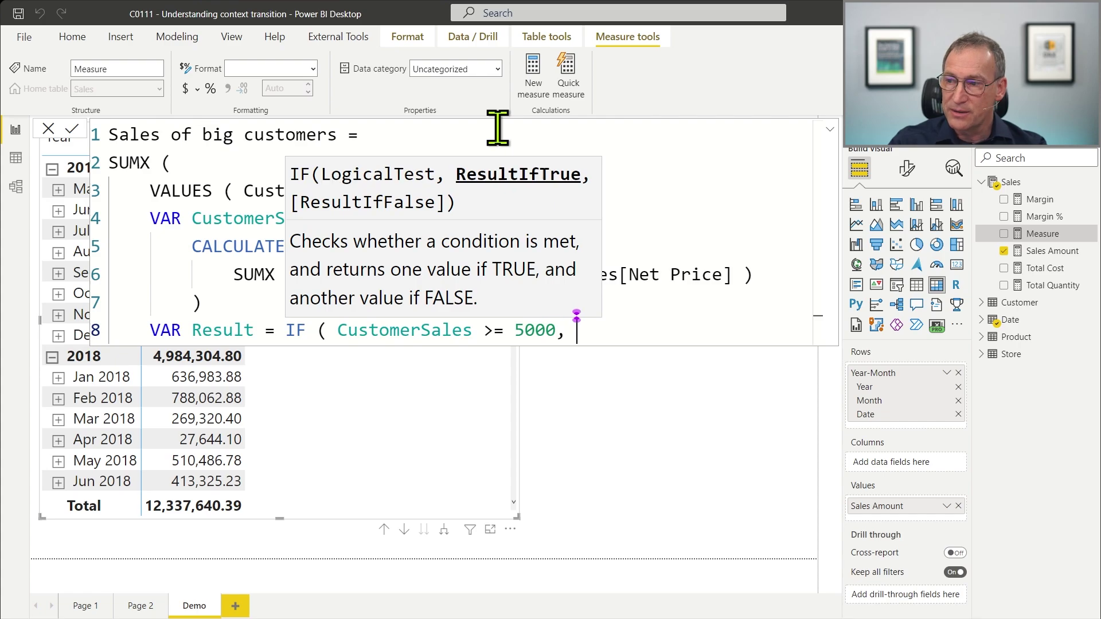
{"action": "type", "text": "CustomerSales )"}
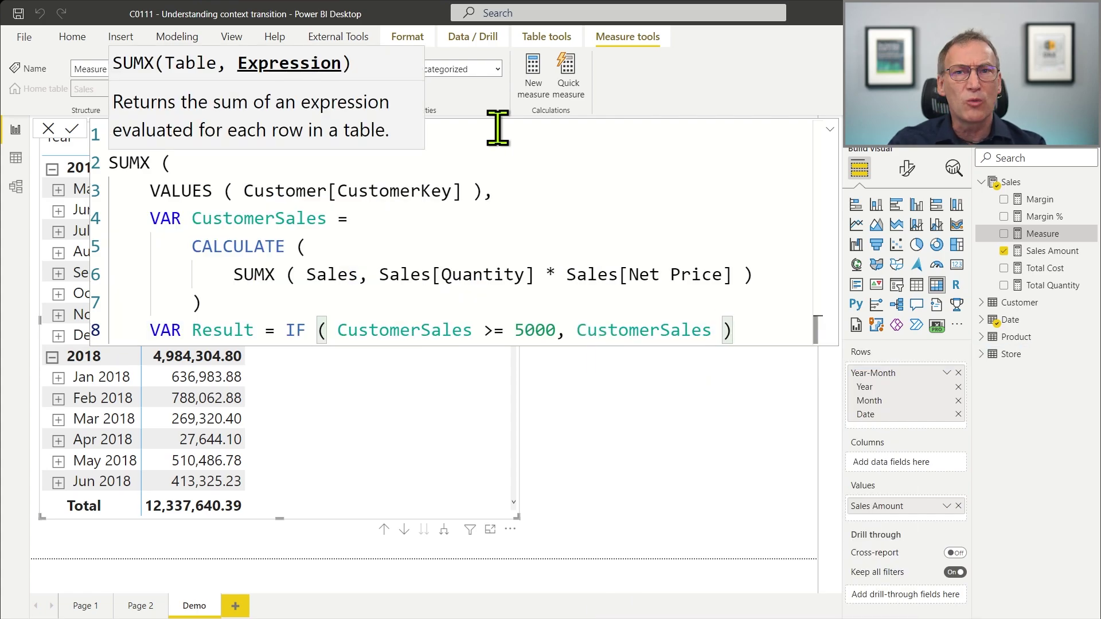
Finish the formula with RETURN Result and close the outer SUMX parenthesis on a new line
{"action": "key", "text": "shift+Return"}
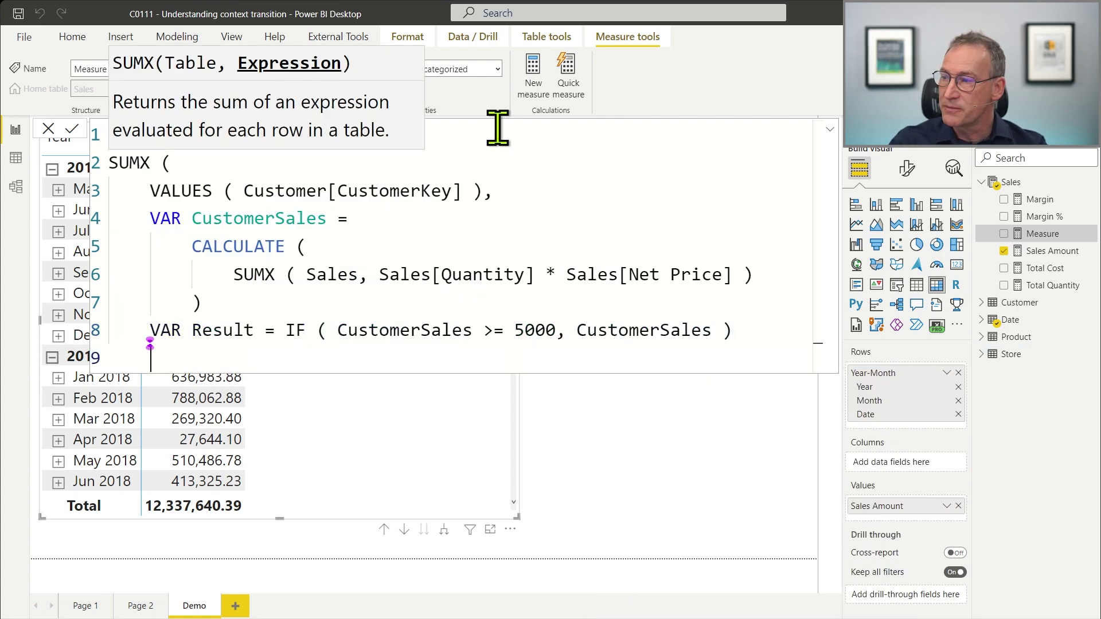
{"action": "type", "text": "RETRUN"}
{"action": "key", "text": "BackSpace"}
{"action": "key", "text": "BackSpace"}
{"action": "key", "text": "BackSpace"}
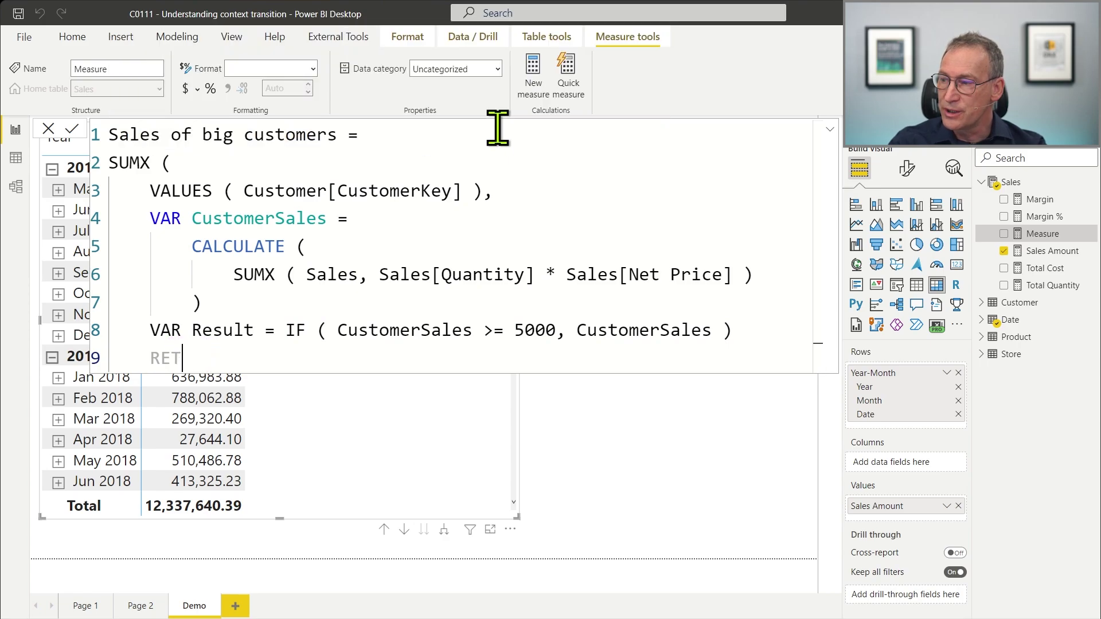
{"action": "type", "text": "URN "}
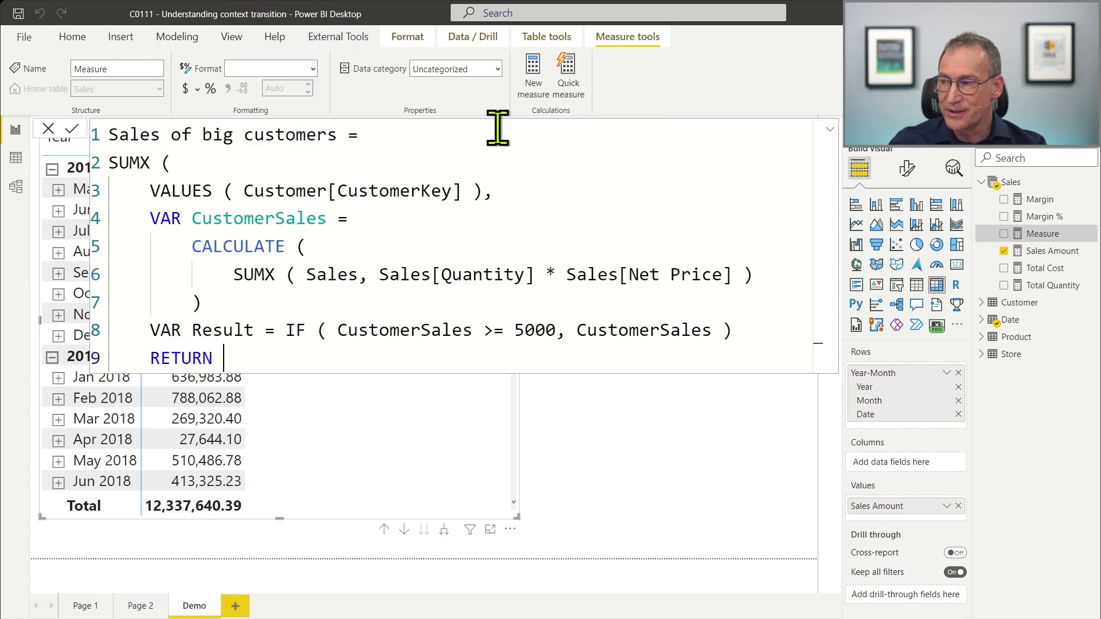
{"action": "type", "text": "Result"}
{"action": "key", "text": "shift+Return"}
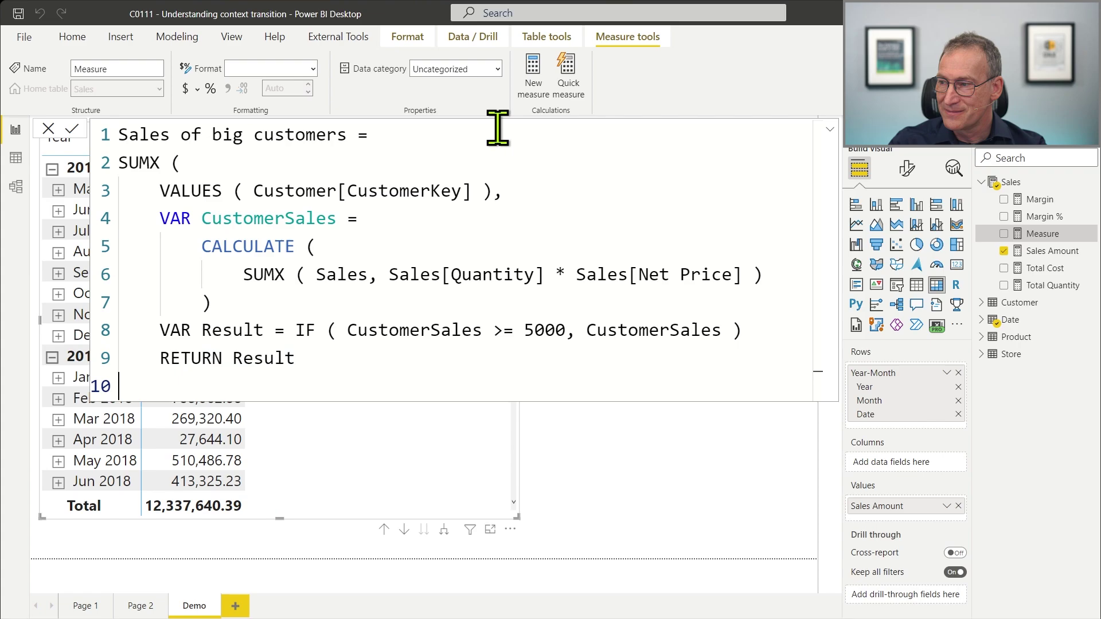
{"action": "type", "text": ")"}
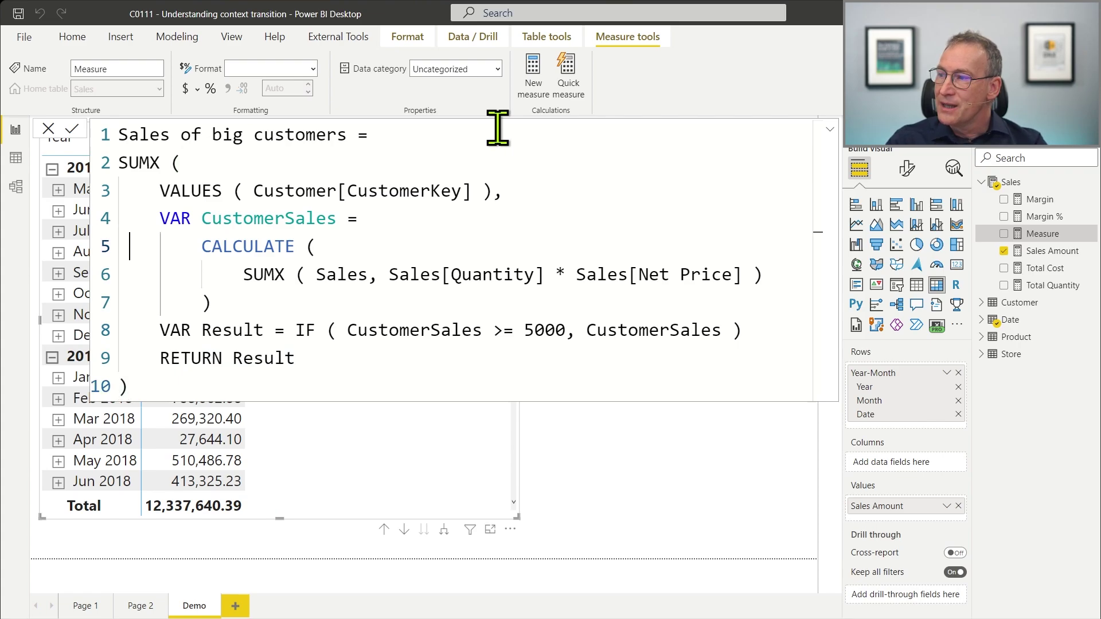
{"action": "key", "text": "shift+Down"}
{"action": "key", "text": "shift+Down"}
{"action": "key", "text": "shift+Down"}
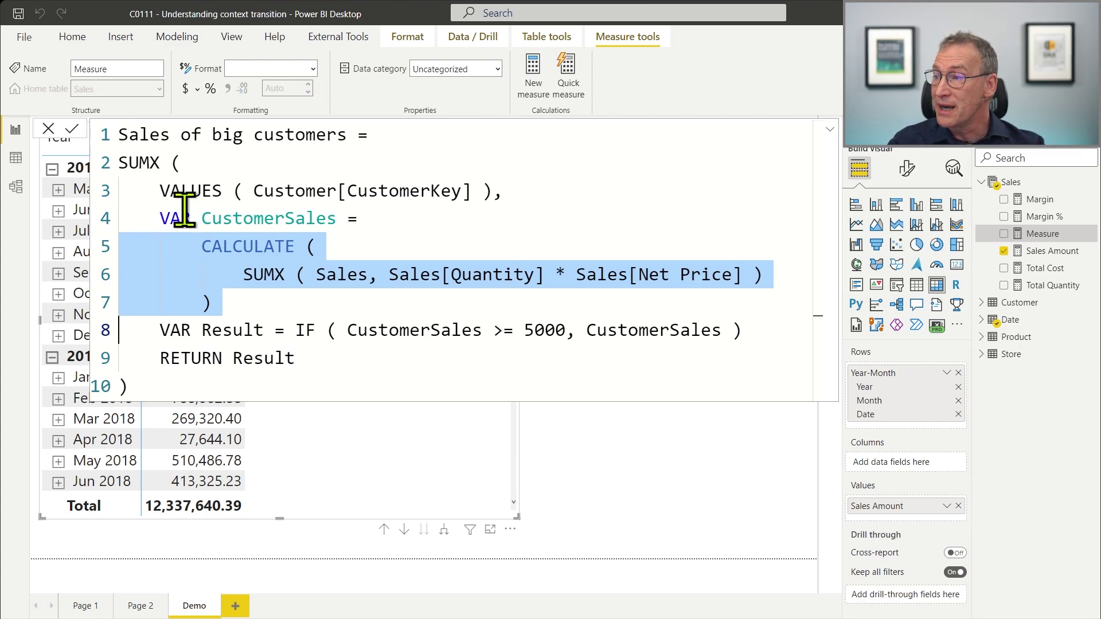
{"action": "left_click_drag", "start_coordinate": [161, 190], "coordinate": [524, 190]}
{"action": "left_click_drag", "start_coordinate": [195, 246], "coordinate": [321, 247]}
{"action": "left_click", "coordinate": [317, 312]}
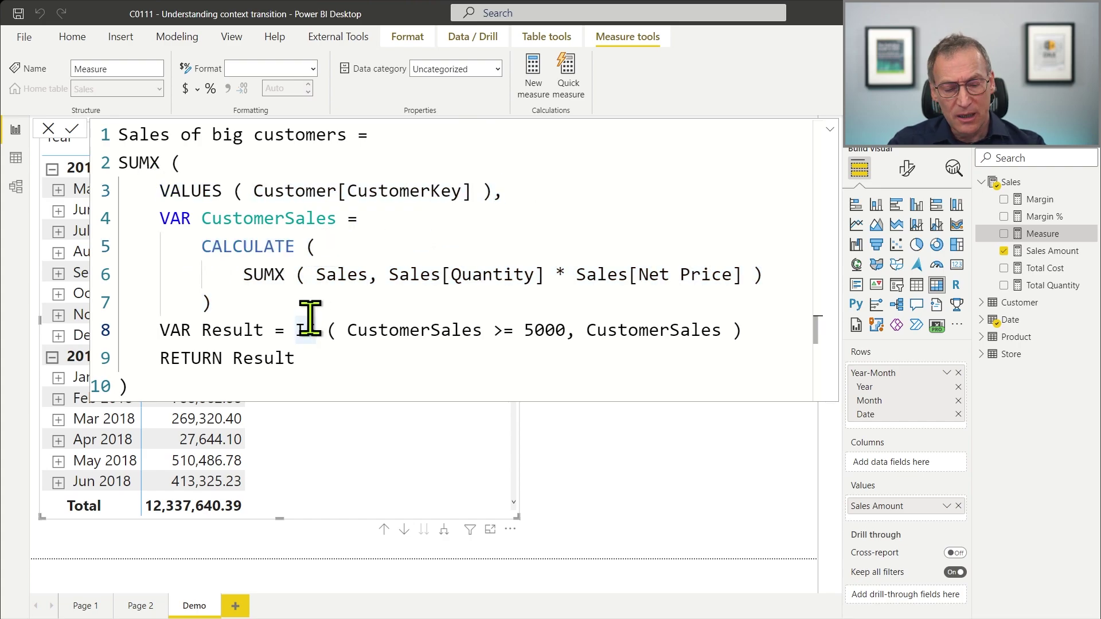
Commit the Sales of big customers measure and set its format to Decimal number
{"action": "key", "text": "Return"}
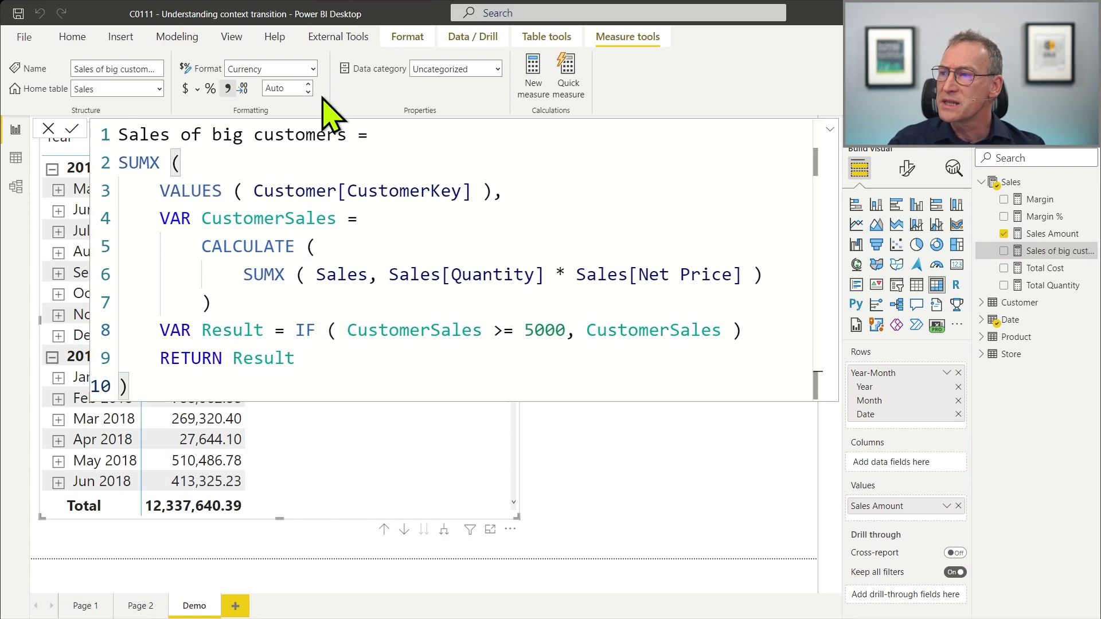
{"action": "left_click", "coordinate": [313, 69]}
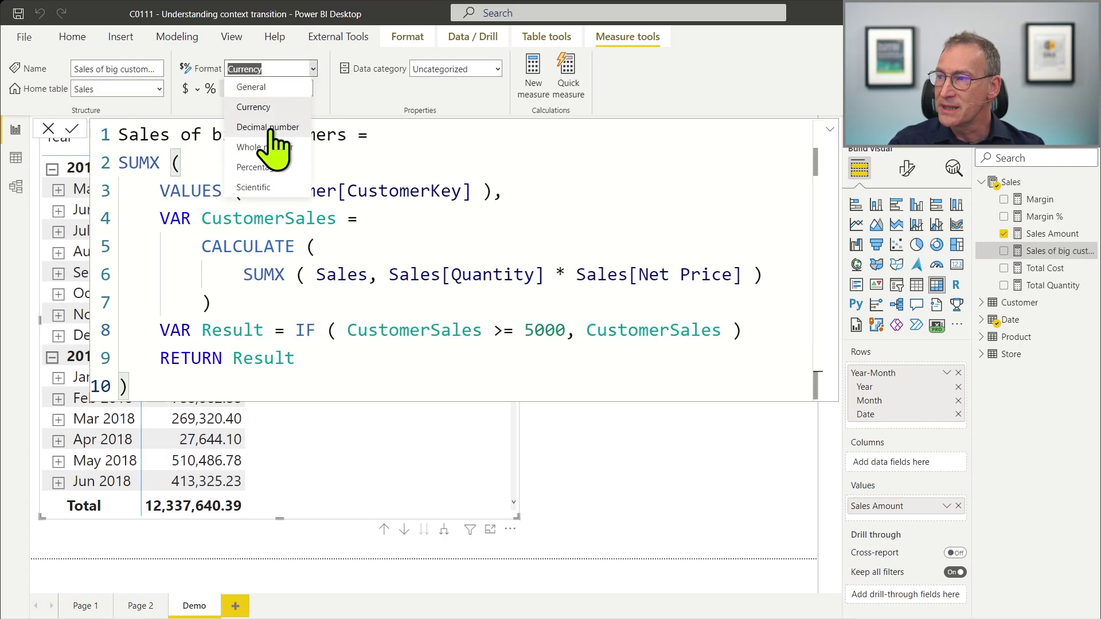
{"action": "left_click", "coordinate": [263, 127]}
Add the Sales of big customers measure to the matrix beside Sales Amount and leave the formula editor
{"action": "left_click_drag", "start_coordinate": [1055, 261], "coordinate": [422, 484]}
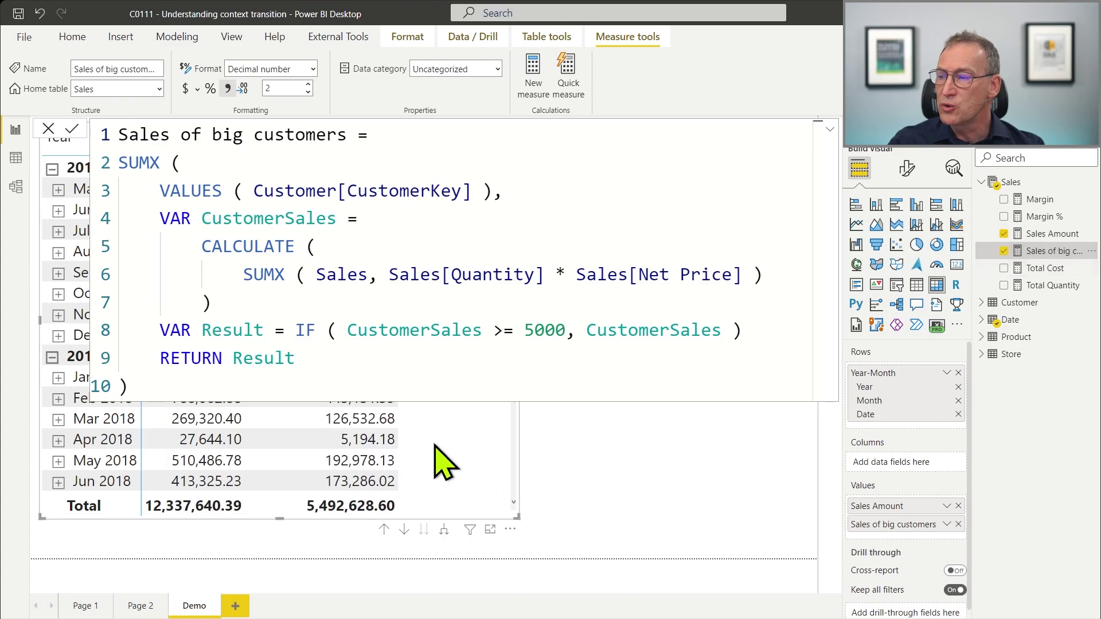
{"action": "scroll", "coordinate": [430, 332], "scroll_direction": "down", "scroll_amount": 3}
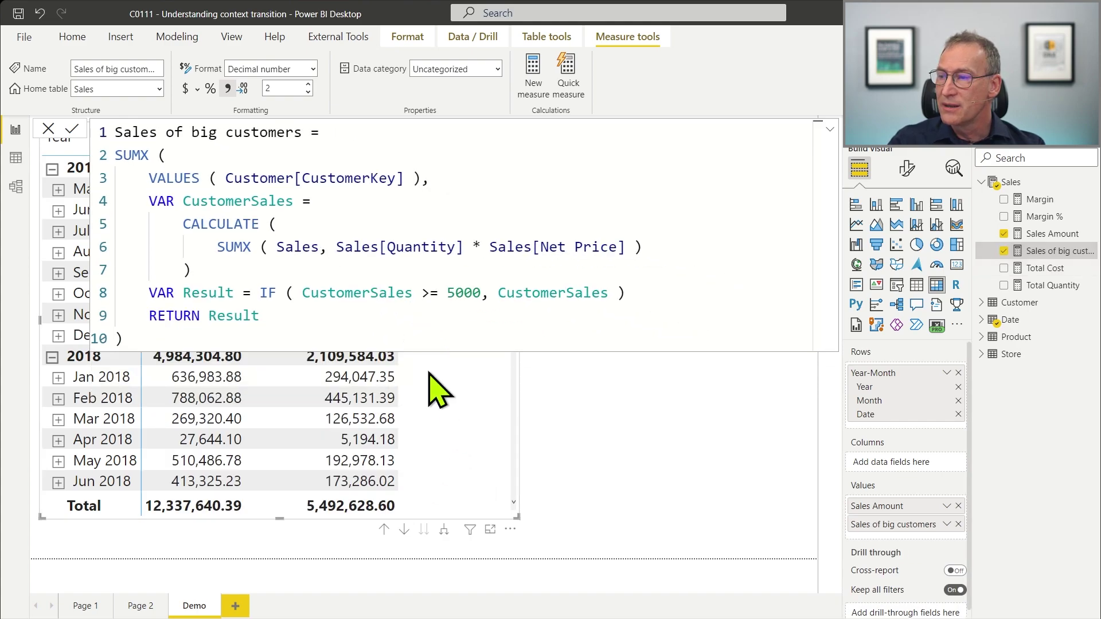
{"action": "left_click", "coordinate": [441, 435]}
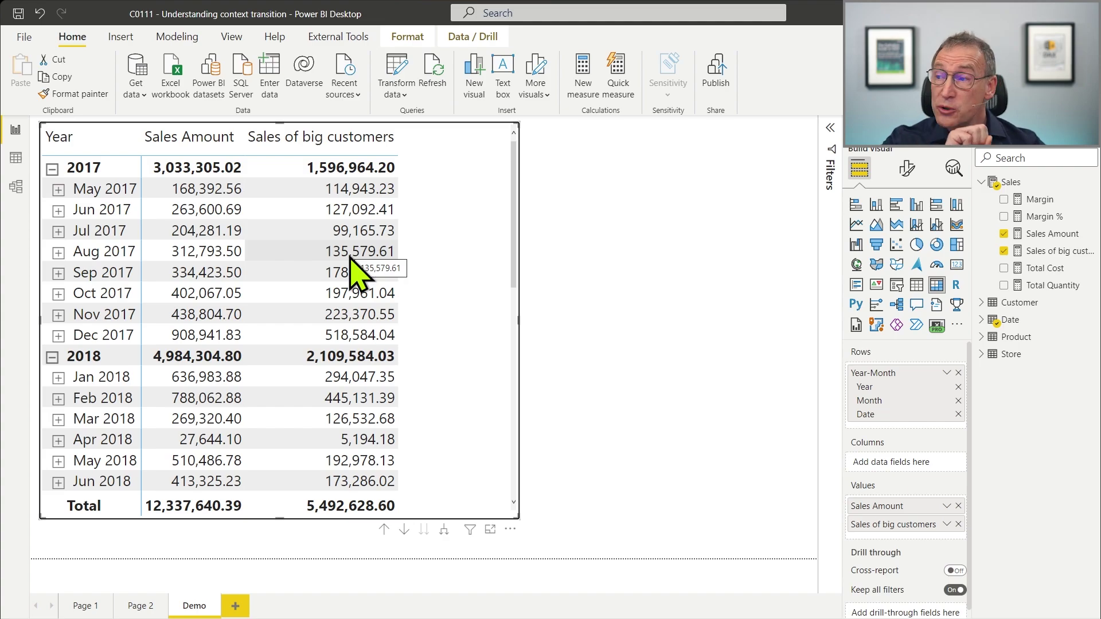
Examine the CALCULATE block assigned to the CustomerSales variable in the Sales of big customers measure
{"action": "left_click", "coordinate": [1058, 252]}
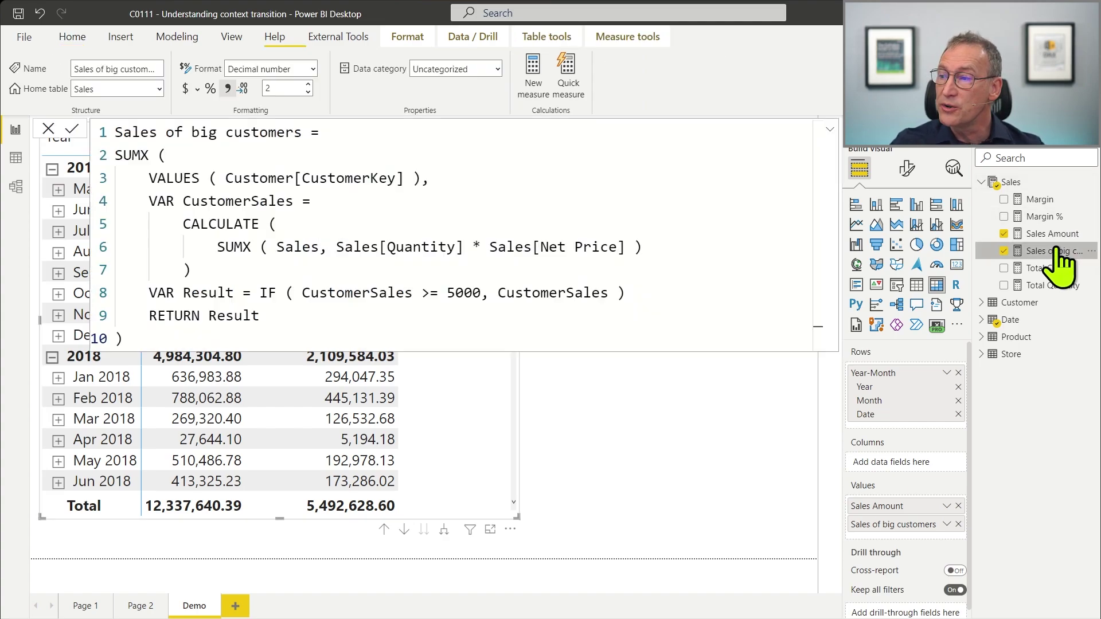
{"action": "left_click_drag", "start_coordinate": [216, 270], "coordinate": [113, 225]}
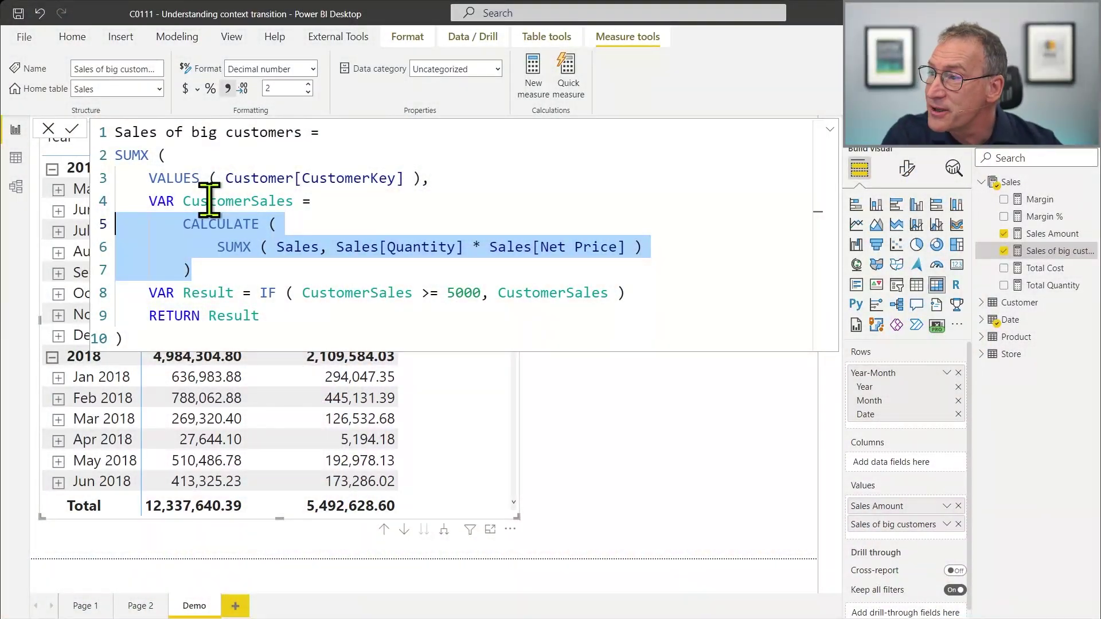
{"action": "left_click", "coordinate": [261, 200]}
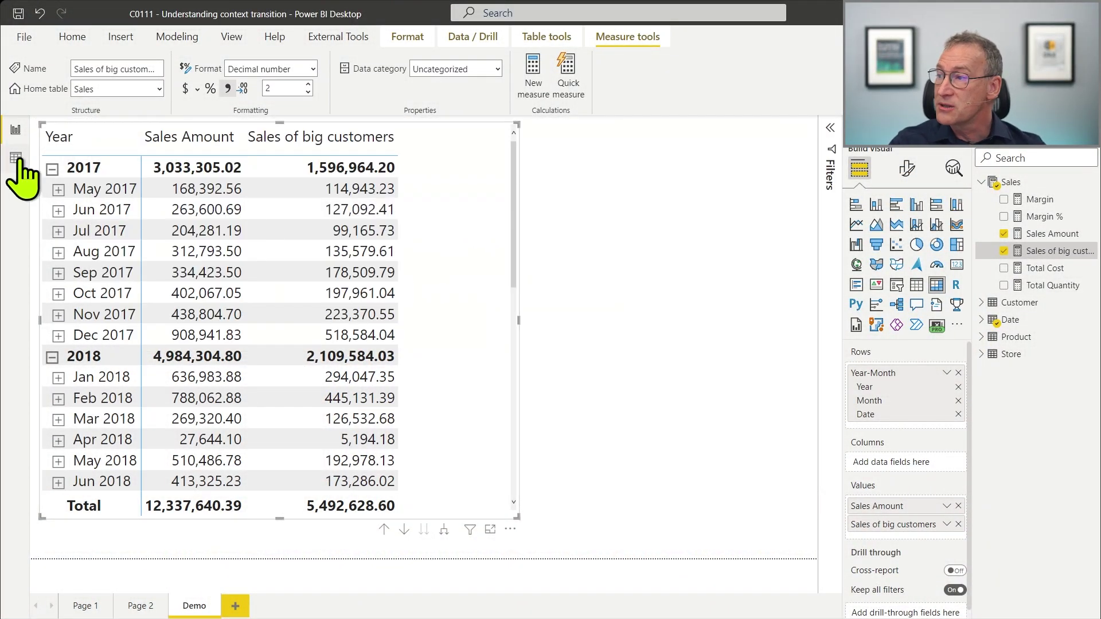
Show the Customer table's rows in the data view, with the Sales table's field list collapsed
{"action": "left_click", "coordinate": [17, 160]}
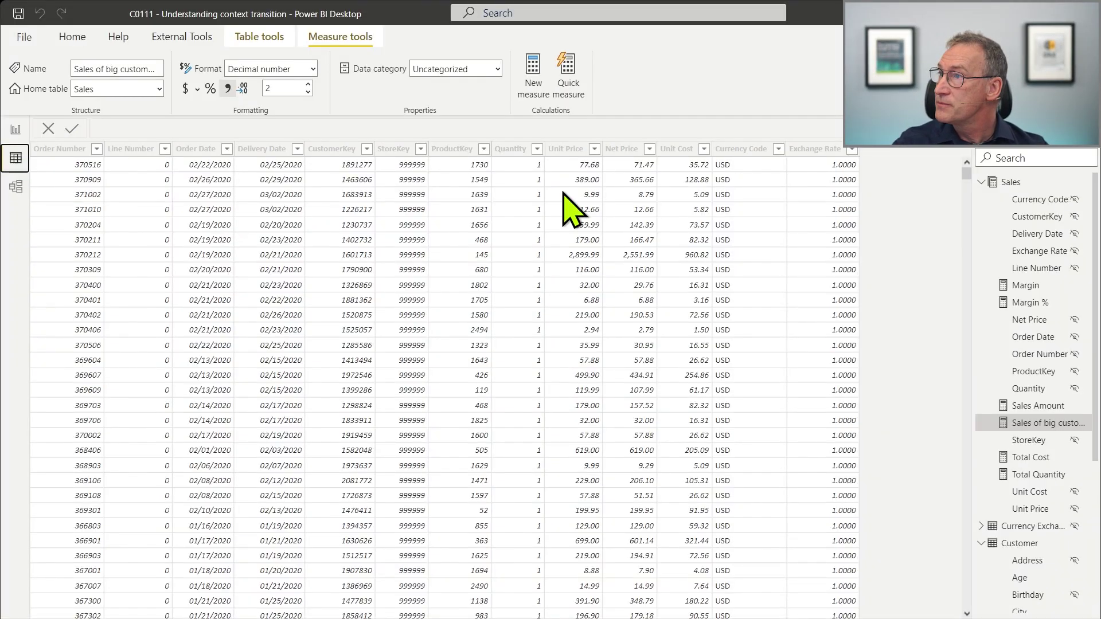
{"action": "left_click", "coordinate": [991, 182]}
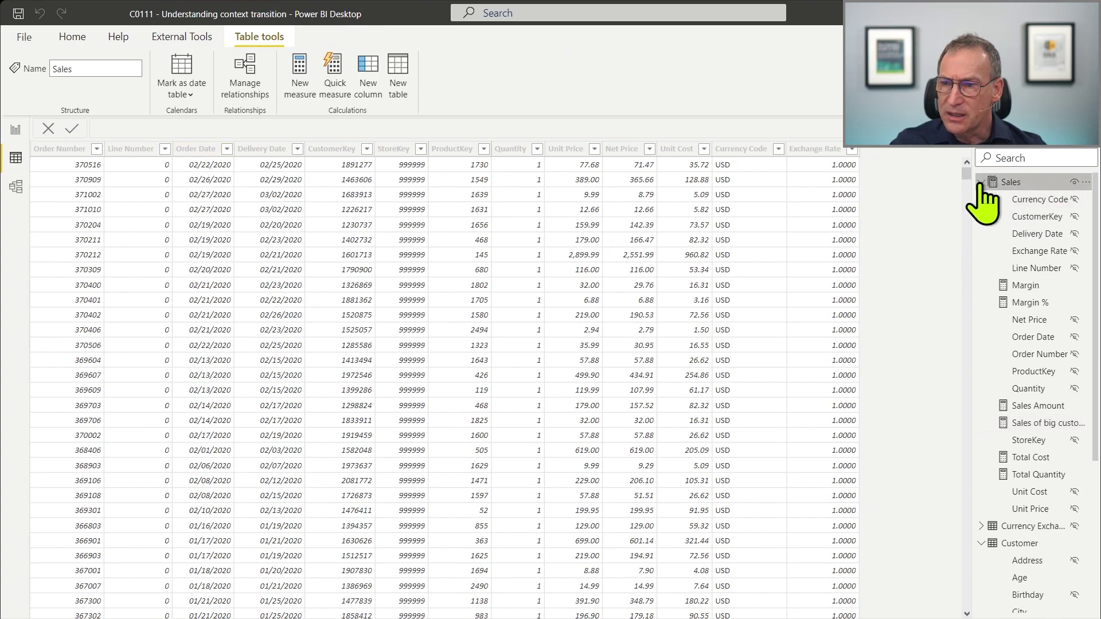
{"action": "left_click", "coordinate": [981, 183]}
{"action": "left_click", "coordinate": [1015, 217]}
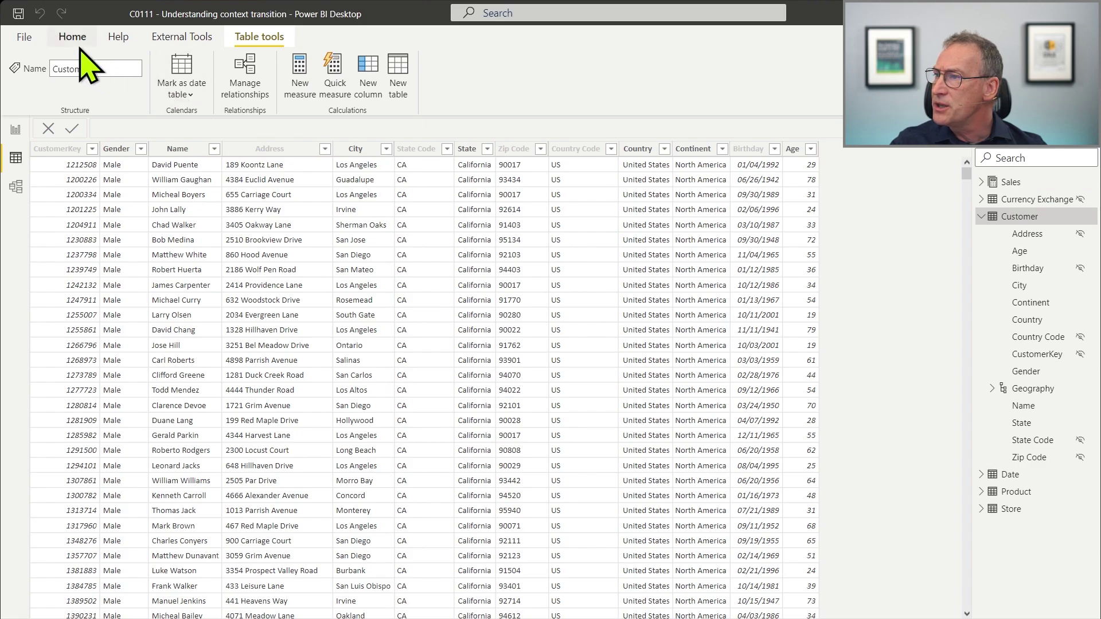
Create a calculated column in the Customer table defined as Sales = [Sales Amount]
{"action": "right_click", "coordinate": [1041, 219]}
{"action": "left_click", "coordinate": [997, 244]}
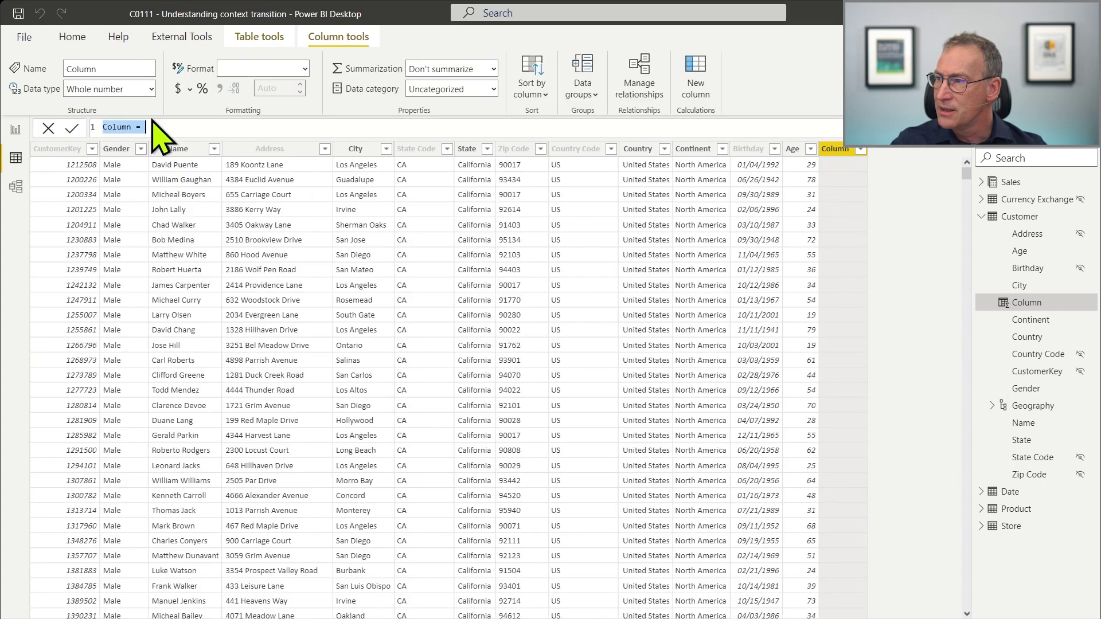
{"action": "type", "text": "Sales"}
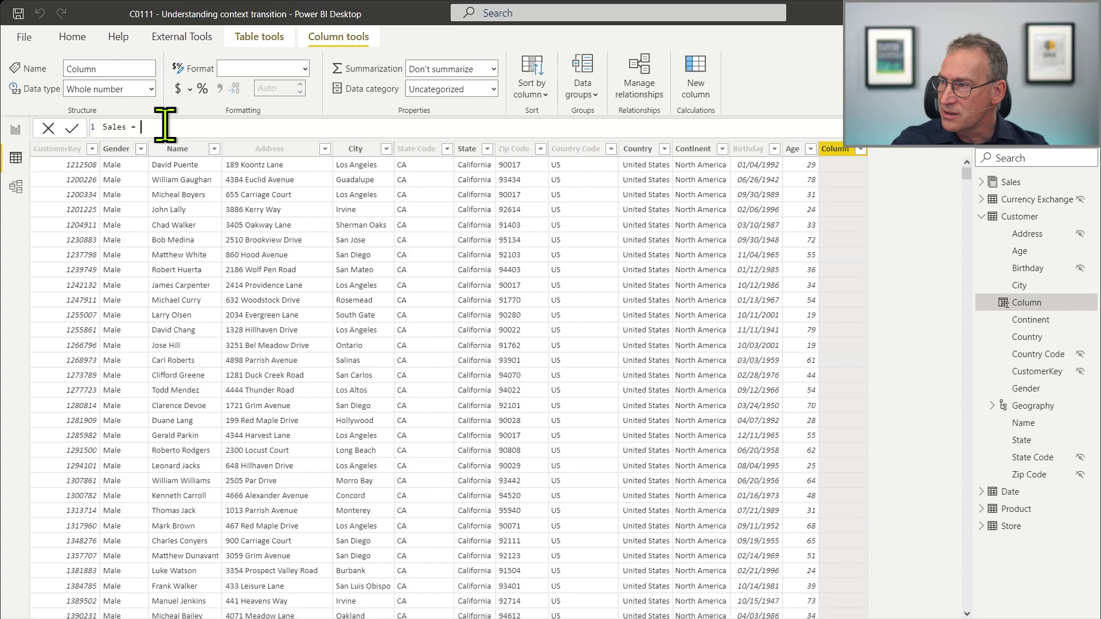
{"action": "scroll", "coordinate": [438, 135], "scroll_direction": "up", "scroll_amount": 1}
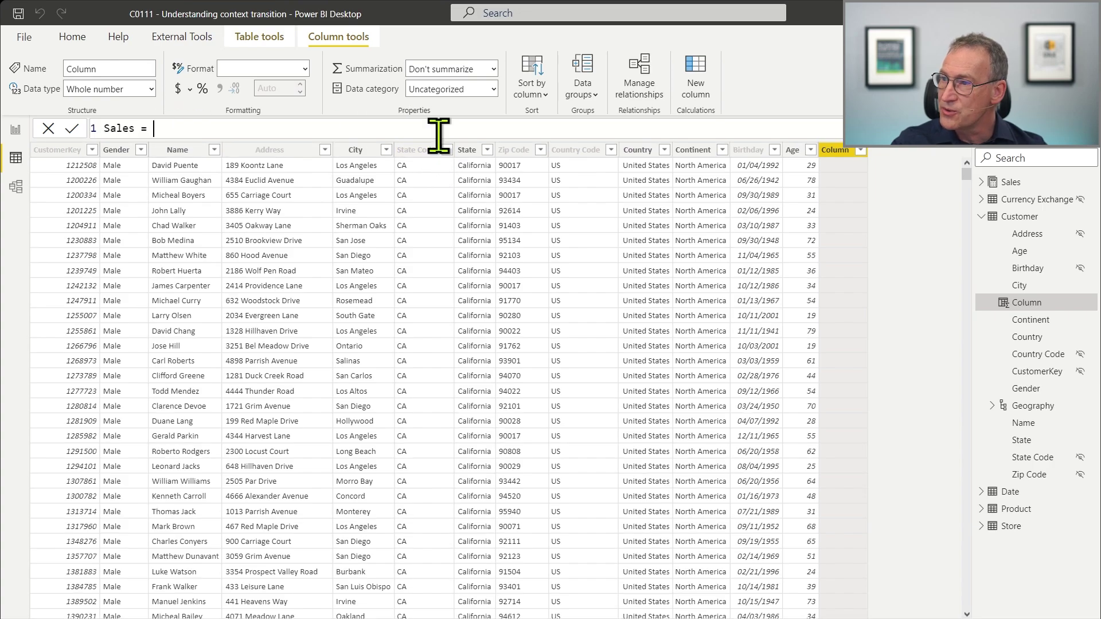
{"action": "scroll", "coordinate": [438, 135], "scroll_direction": "up", "scroll_amount": 1}
{"action": "type", "text": "[S"}
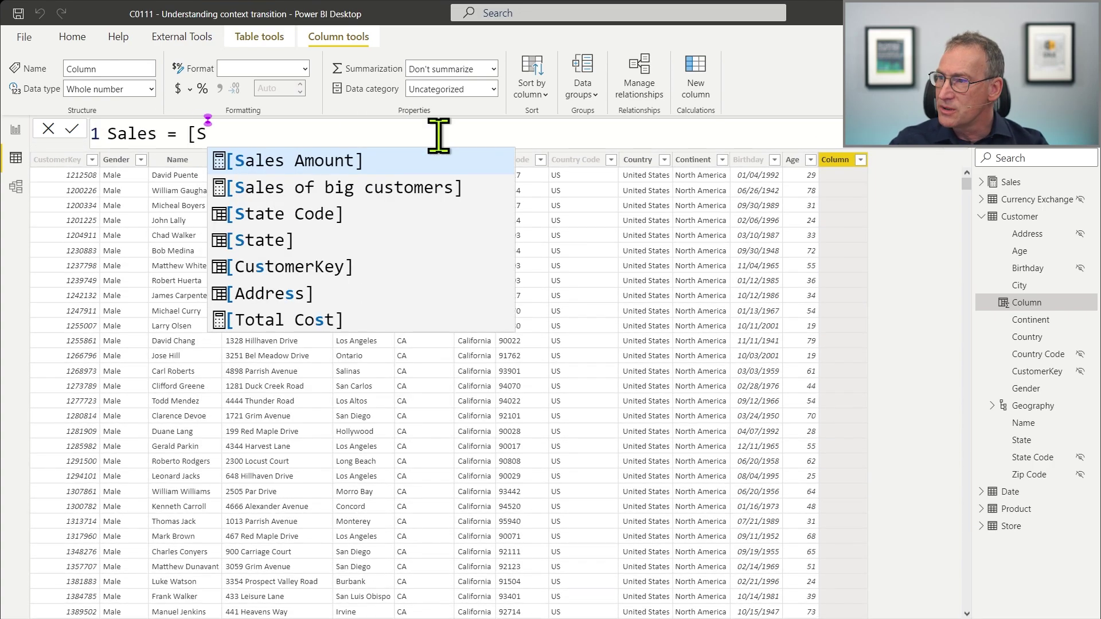
{"action": "key", "text": "Tab"}
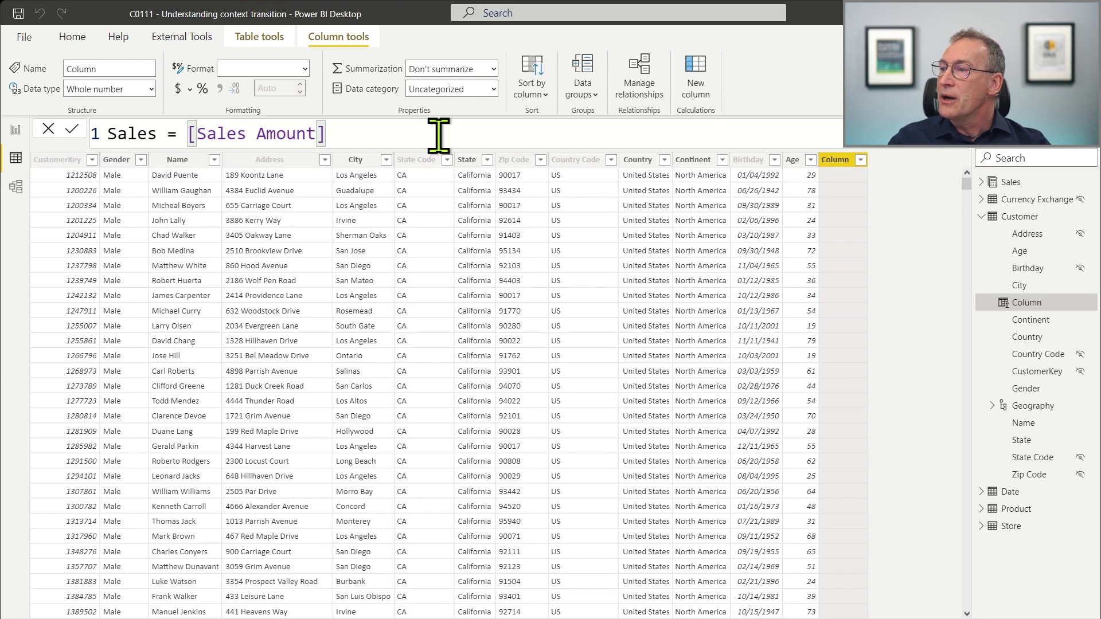
{"action": "key", "text": "shift+Home"}
{"action": "key", "text": "ctrl+shift+Right"}
{"action": "key", "text": "ctrl+shift+Right"}
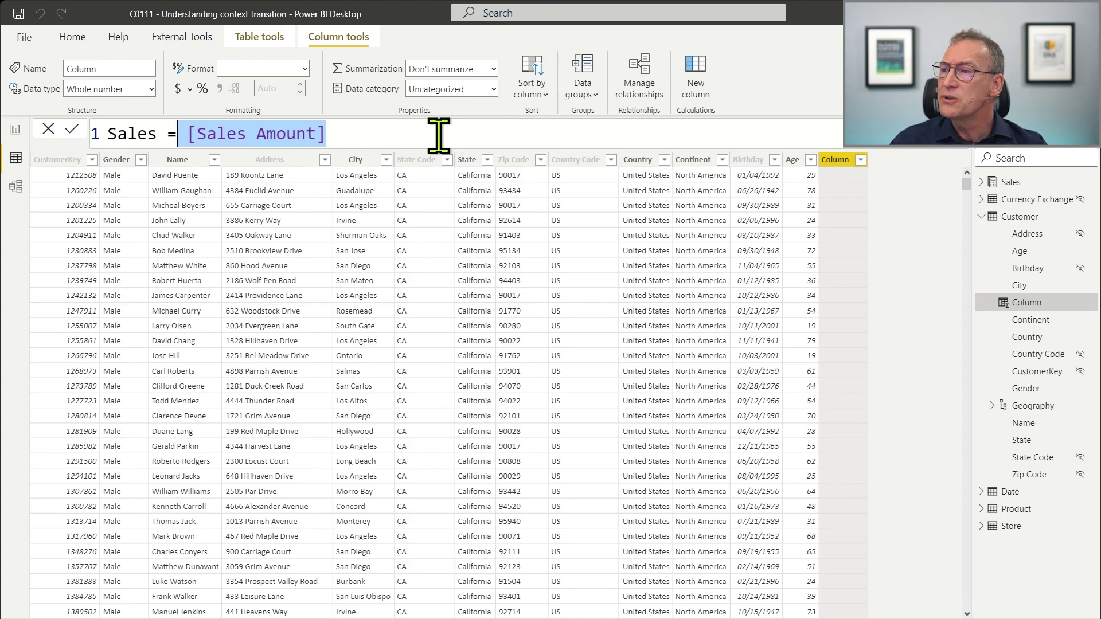
{"action": "key", "text": "End"}
{"action": "key", "text": "Return"}
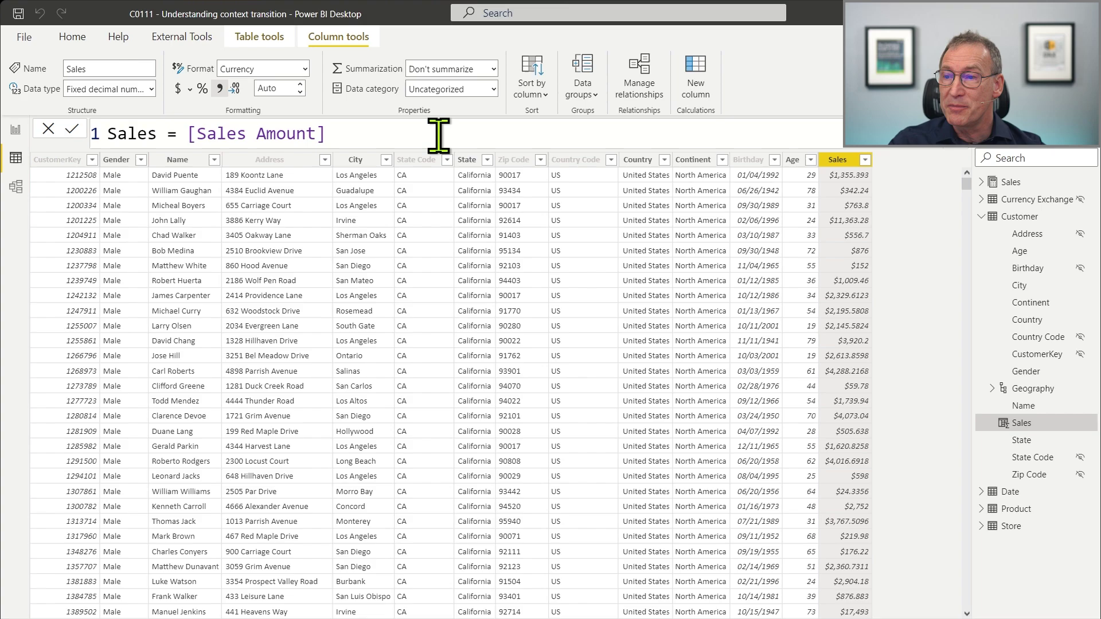
Set the Customer table's Sales column format to Decimal number and review its values for each customer
{"action": "left_click", "coordinate": [304, 69]}
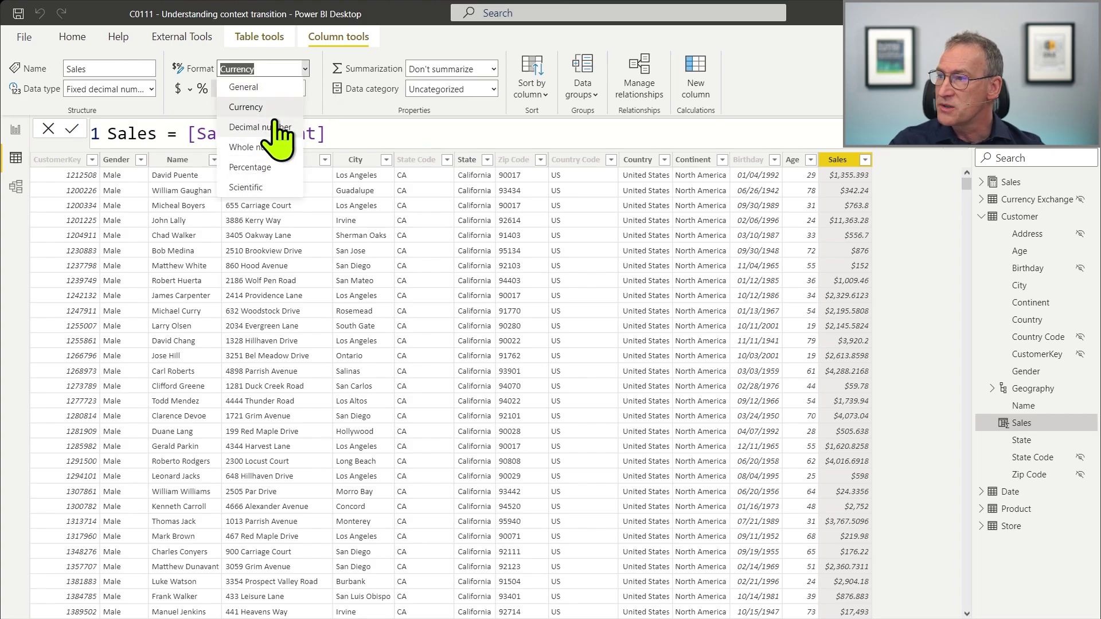
{"action": "left_click", "coordinate": [271, 127]}
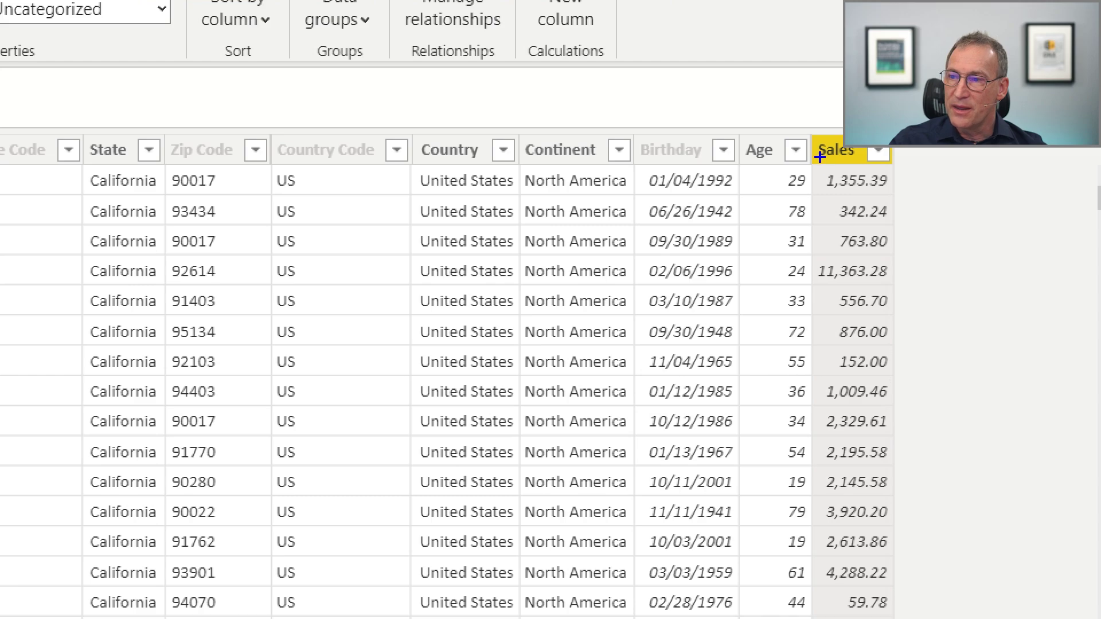
{"action": "left_click_drag", "start_coordinate": [791, 119], "coordinate": [879, 348]}
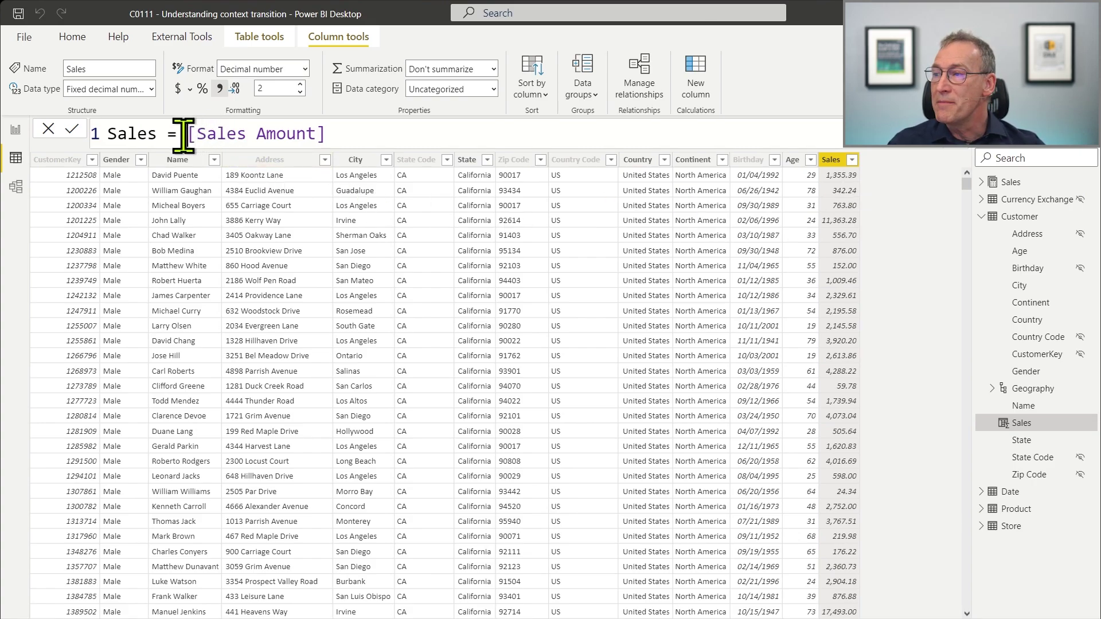
Wrap [Sales Amount] in CALCULATE in the Sales column's formula, giving Sales = CALCULATE ( [Sales Amount] )
{"action": "left_click_drag", "start_coordinate": [188, 134], "coordinate": [358, 134]}
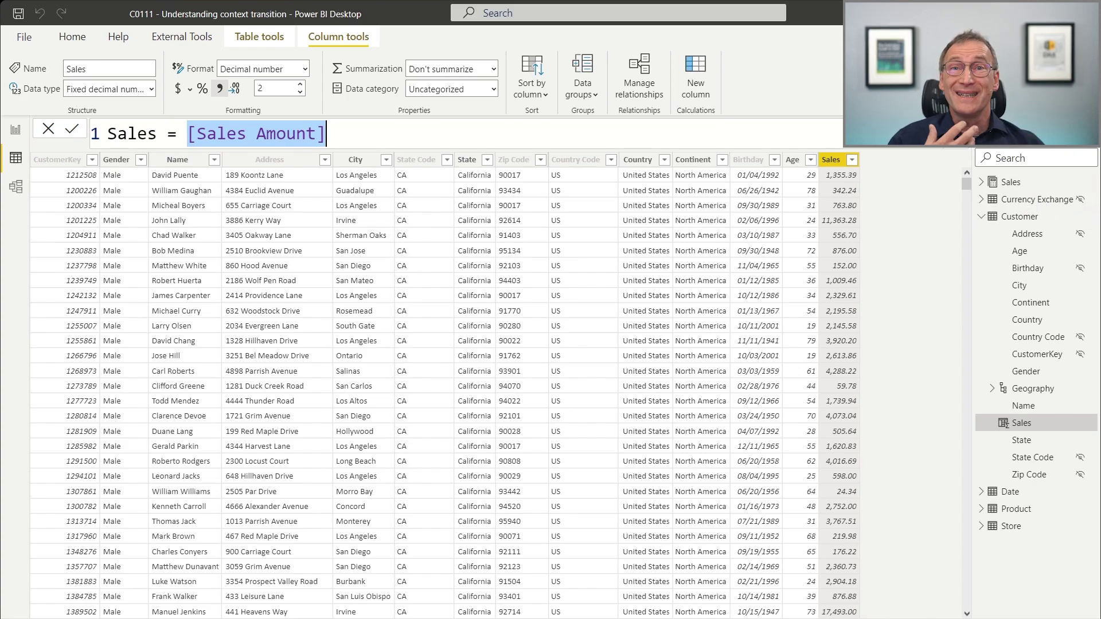
{"action": "key", "text": "Left"}
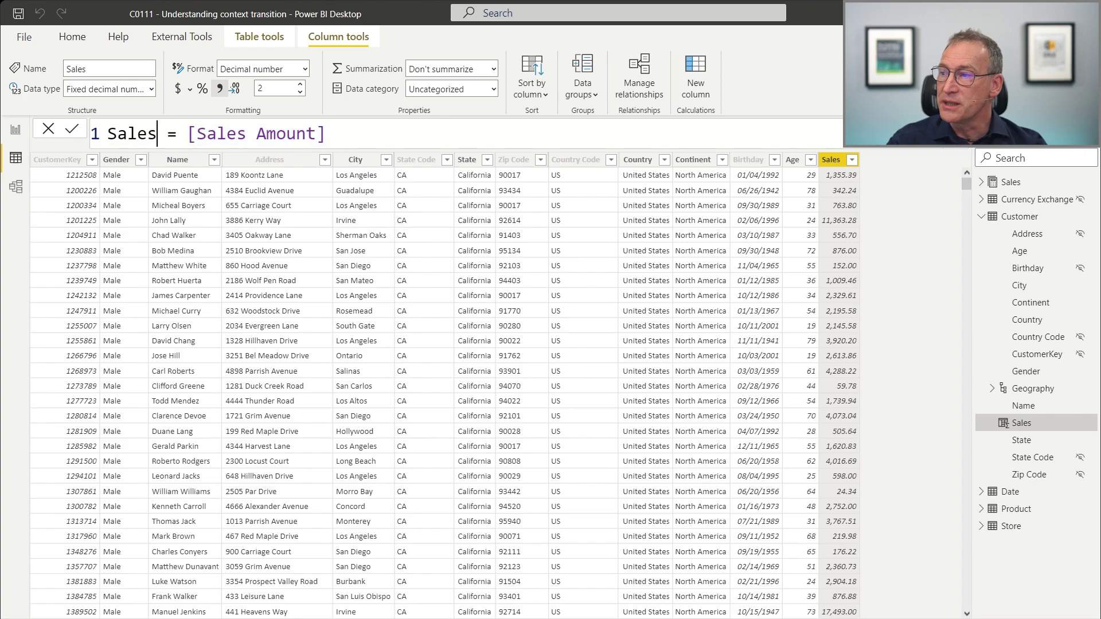
{"action": "type", "text": "CALCULATE ("}
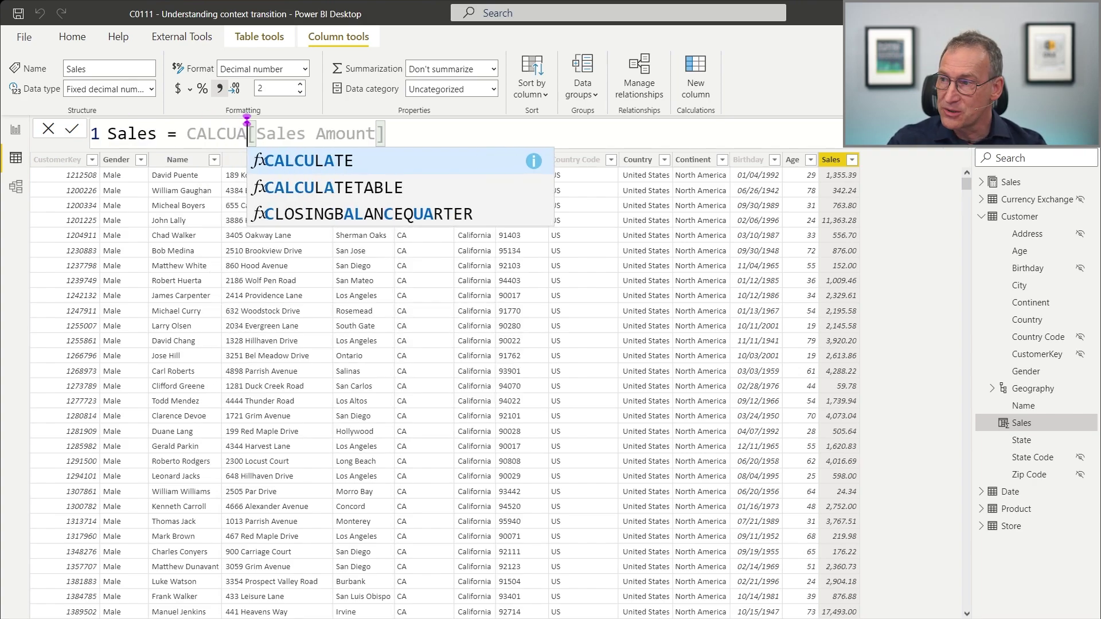
{"action": "key", "text": "Left"}
{"action": "key", "text": "Right"}
{"action": "key", "text": "End"}
{"action": "type", "text": ")"}
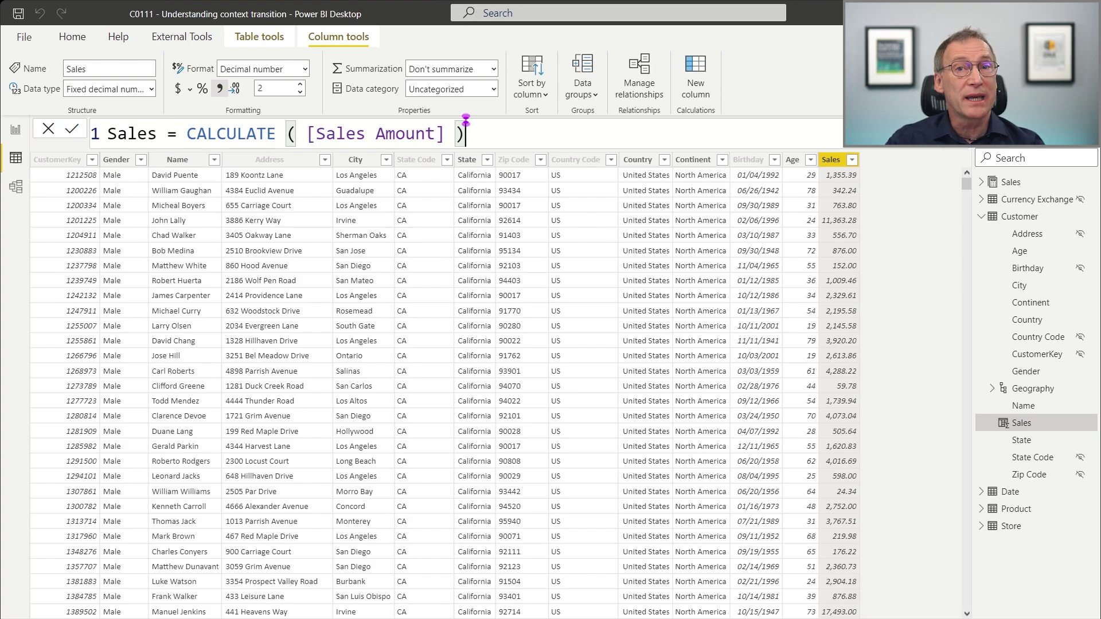
Remove the CALCULATE wrapper and its closing parenthesis from the Sales column's formula, leaving Sales = [Sales Amount]
{"action": "key", "text": "Home"}
{"action": "key", "text": "ctrl+Right"}
{"action": "key", "text": "ctrl+Right"}
{"action": "key", "text": "Right"}
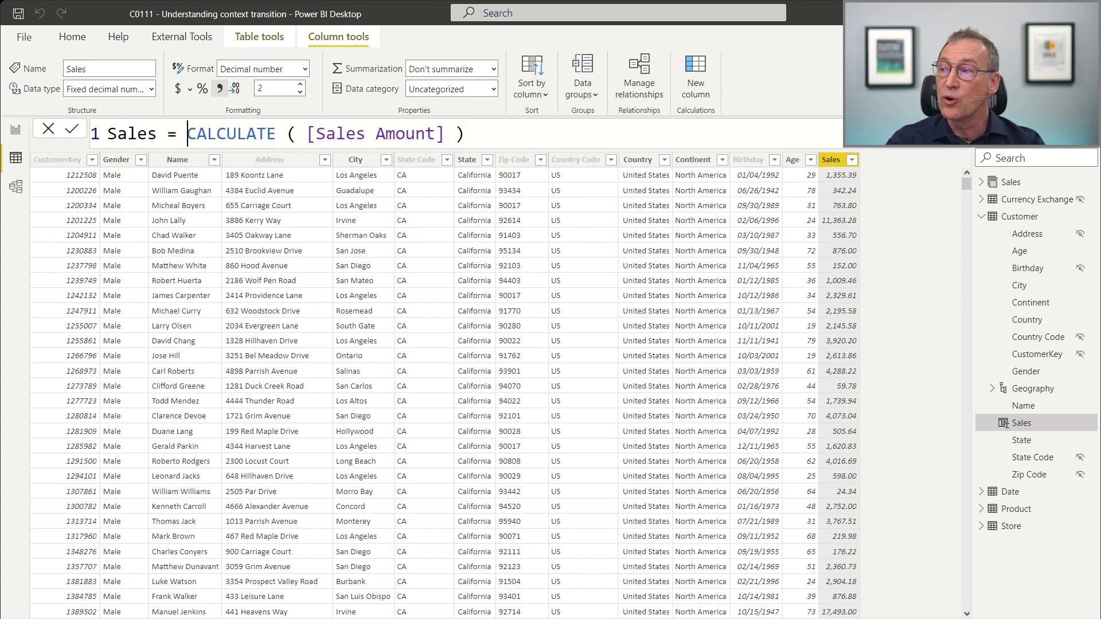
{"action": "key", "text": "ctrl+shift+Right"}
{"action": "key", "text": "ctrl+shift+Right"}
{"action": "key", "text": "shift+Right"}
{"action": "key", "text": "Delete"}
{"action": "key", "text": "End"}
{"action": "key", "text": "BackSpace"}
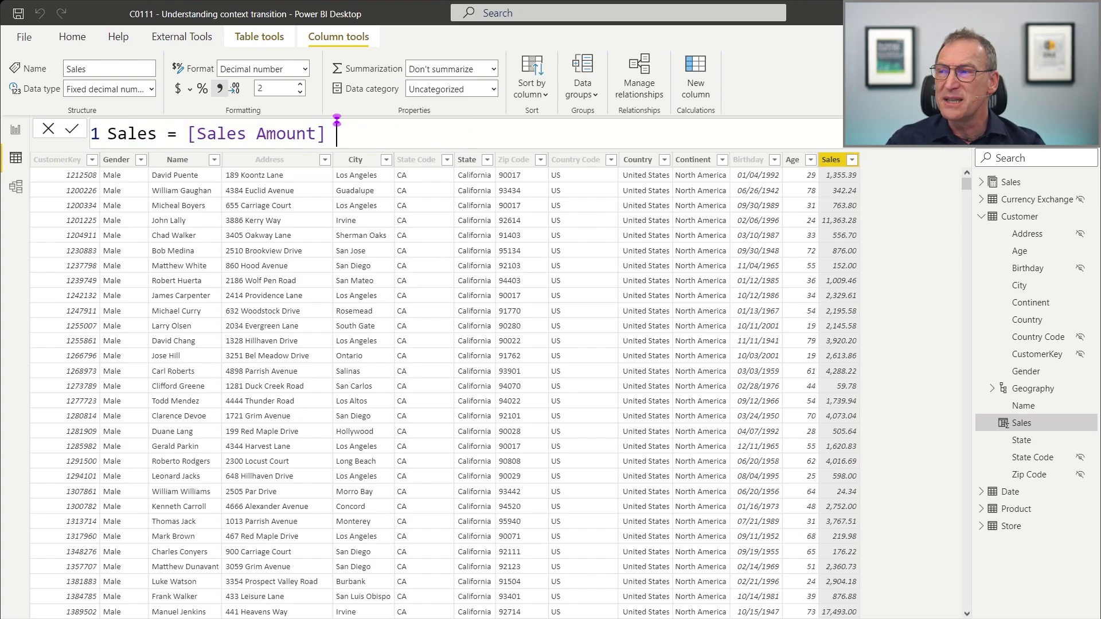
{"action": "key", "text": "BackSpace"}
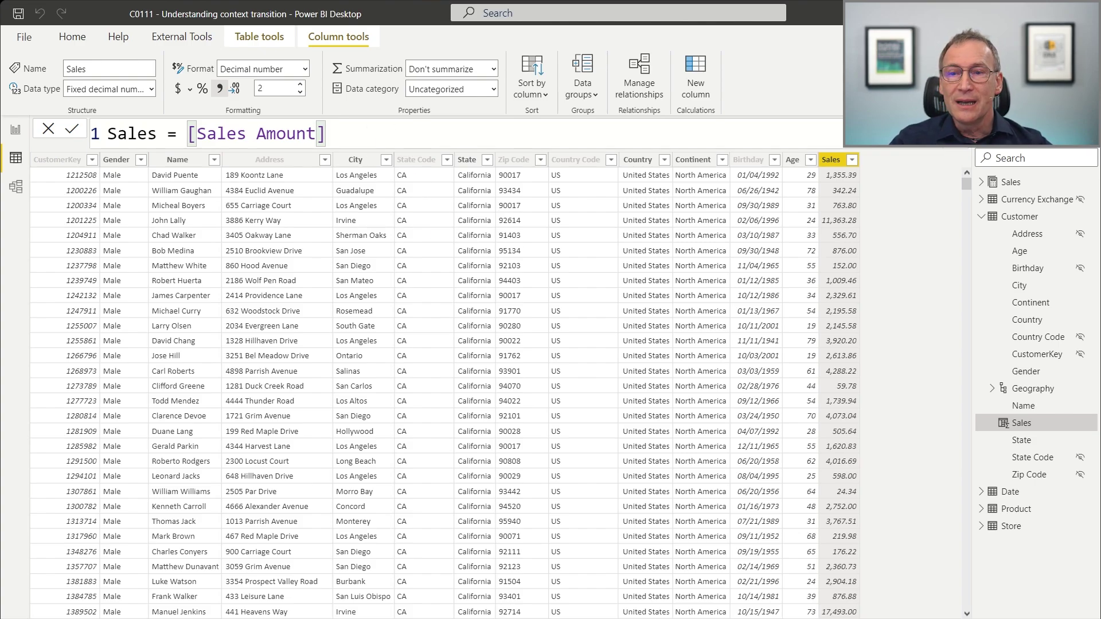
Return to the report view, open the Sales of big customers formula and highlight VALUES ( Customer[CustomerKey] )
{"action": "left_click", "coordinate": [14, 134]}
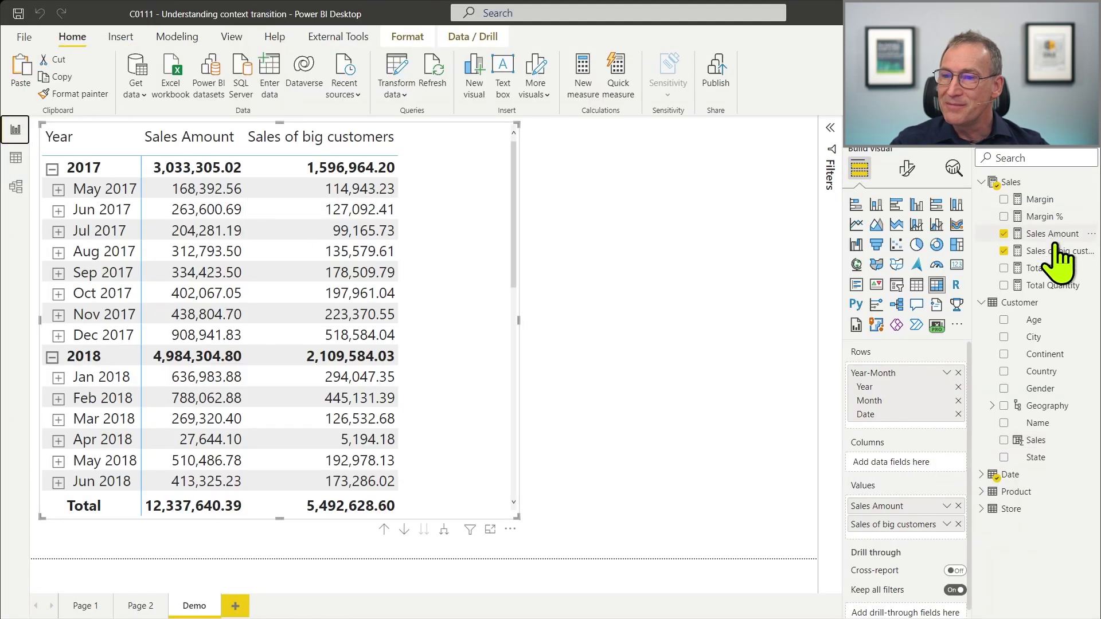
{"action": "left_click", "coordinate": [1057, 251]}
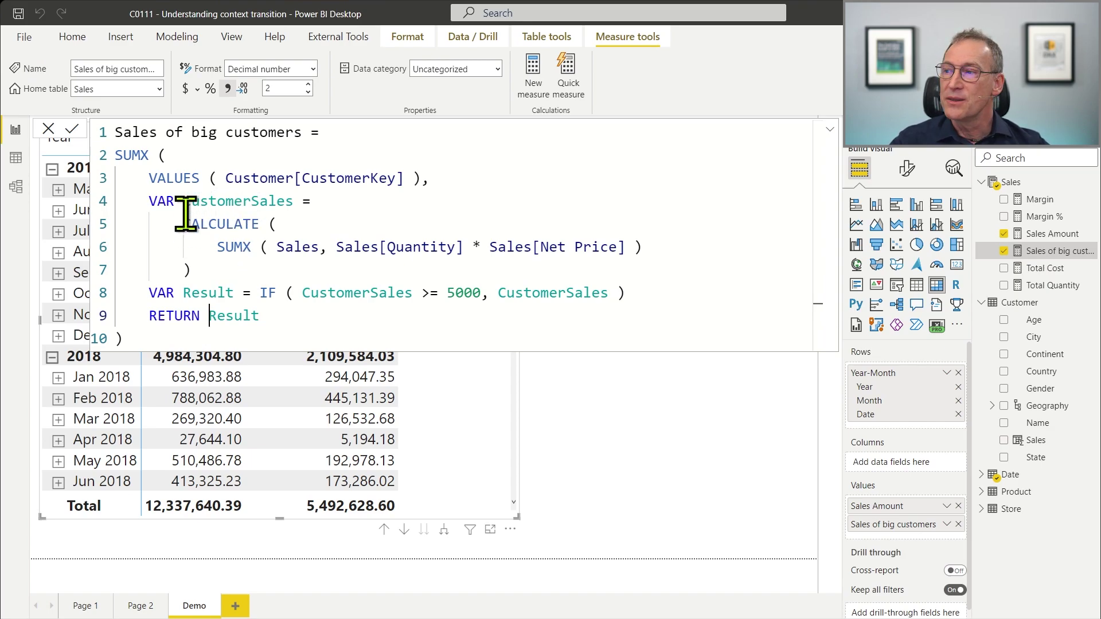
{"action": "left_click_drag", "start_coordinate": [151, 178], "coordinate": [425, 179]}
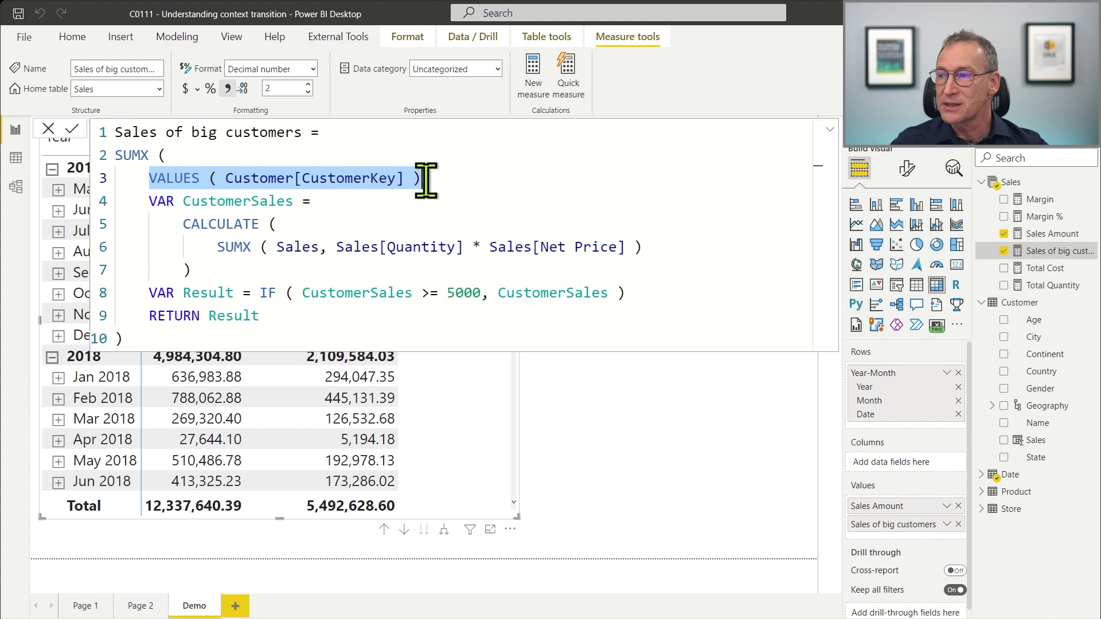
Add the variable VAR CurrentCustomerKey = Customer[CustomerKey] directly after VALUES ( Customer[CustomerKey] ), in the Sales of big customers formula
{"action": "left_click", "coordinate": [450, 182]}
{"action": "type", "text": ","}
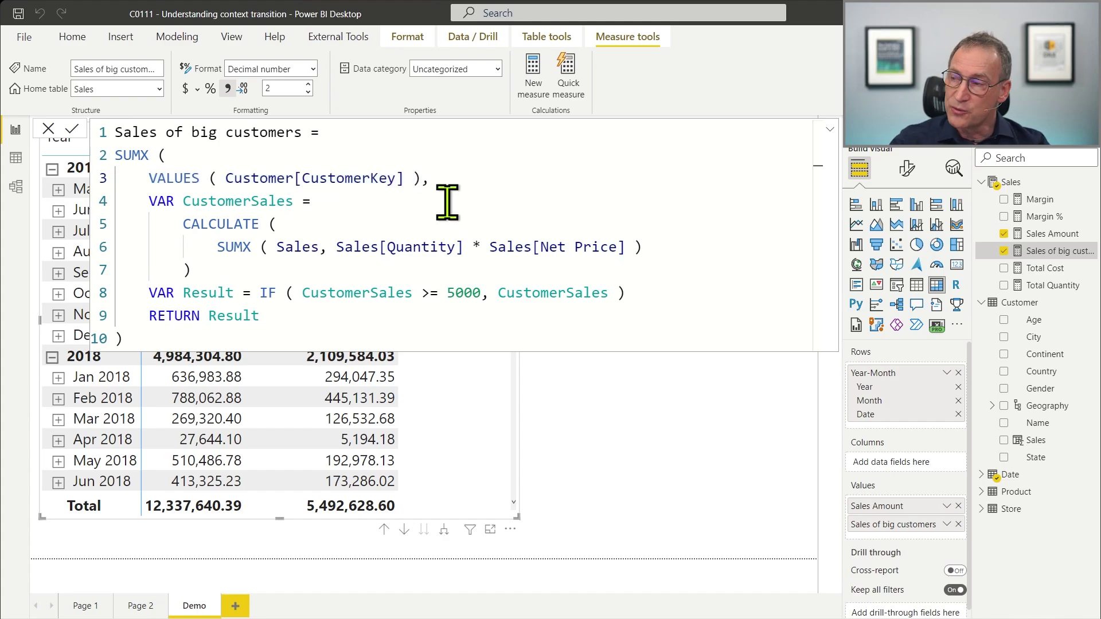
{"action": "key", "text": "Return"}
{"action": "type", "text": "VAR "}
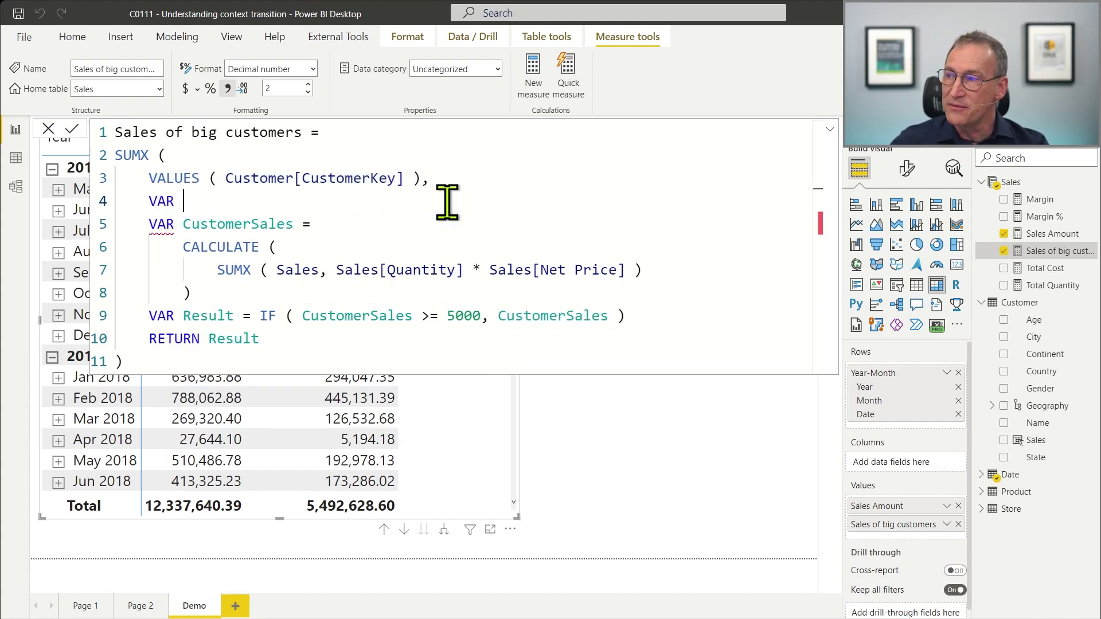
{"action": "type", "text": "Cu"}
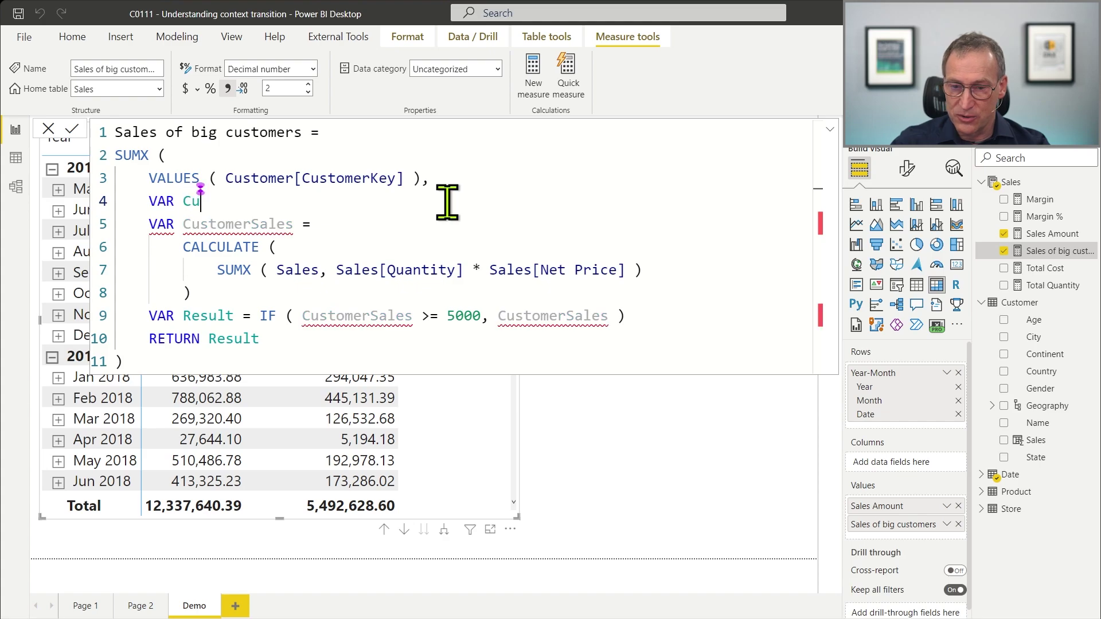
{"action": "type", "text": "rrentCuwto"}
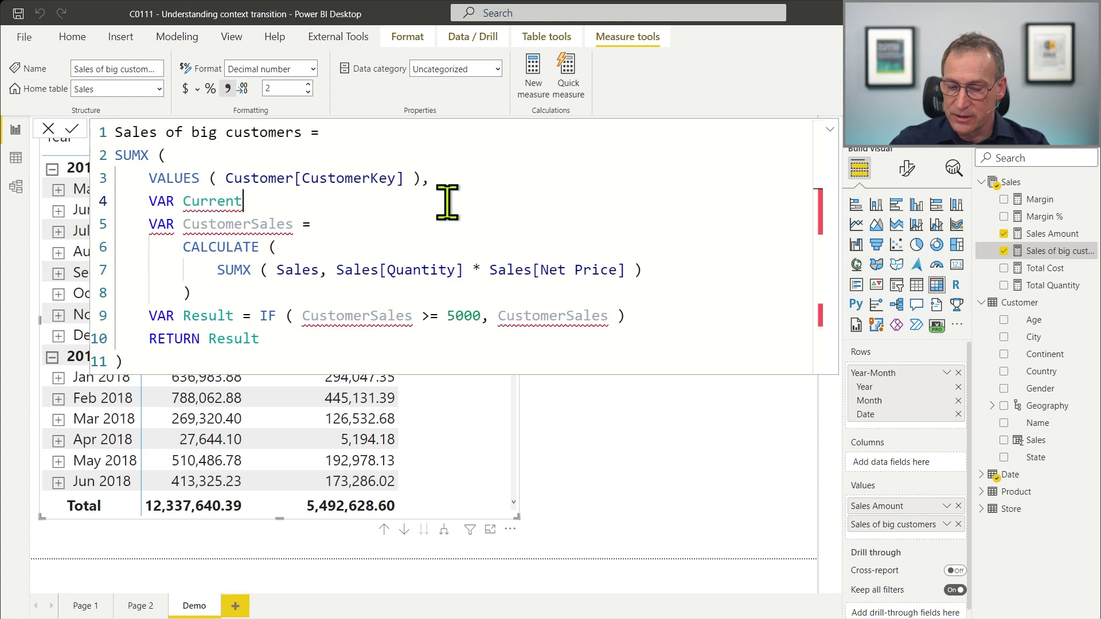
{"action": "key", "text": "BackSpace"}
{"action": "key", "text": "BackSpace"}
{"action": "key", "text": "BackSpace"}
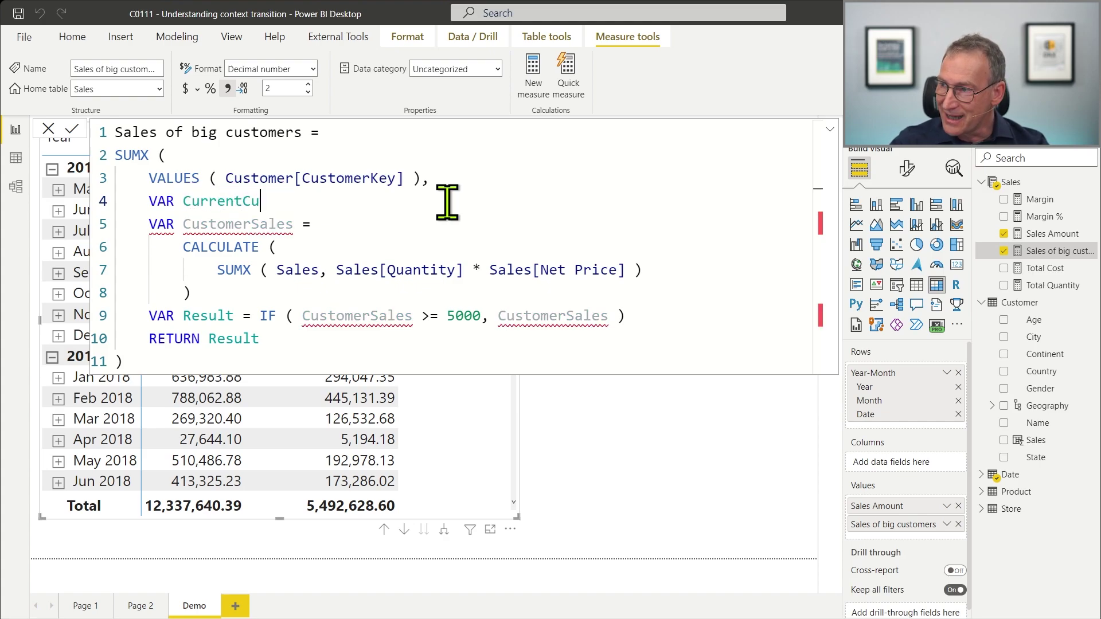
{"action": "type", "text": "stomerKey = "}
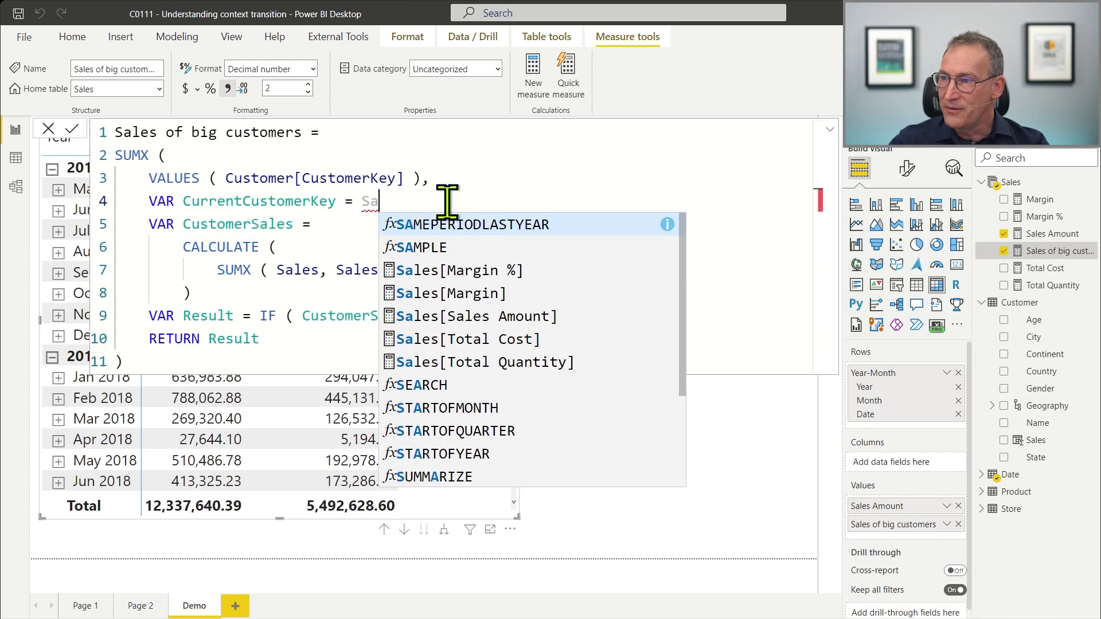
{"action": "type", "text": "Cus"}
{"action": "key", "text": "Down"}
{"action": "key", "text": "Tab"}
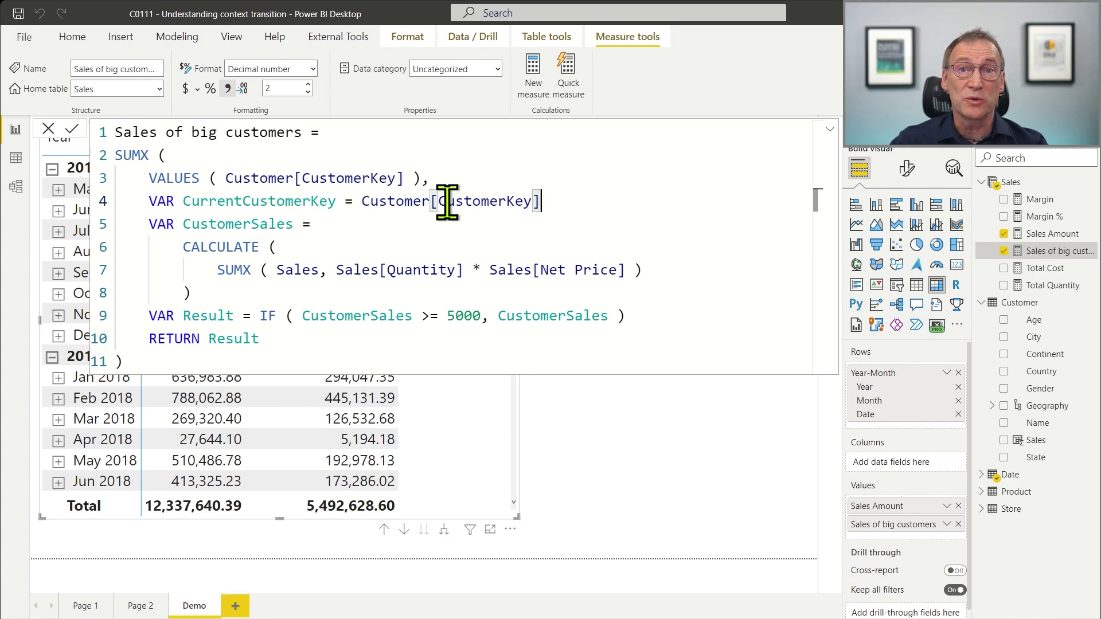
Add the filter argument Customer[CustomerKey] = CurrentCustomerKey to CALCULATE, after the inner SUMX expression in the CustomerSales variable
{"action": "key", "text": "Down"}
{"action": "key", "text": "Down"}
{"action": "key", "text": "Down"}
{"action": "key", "text": "Down"}
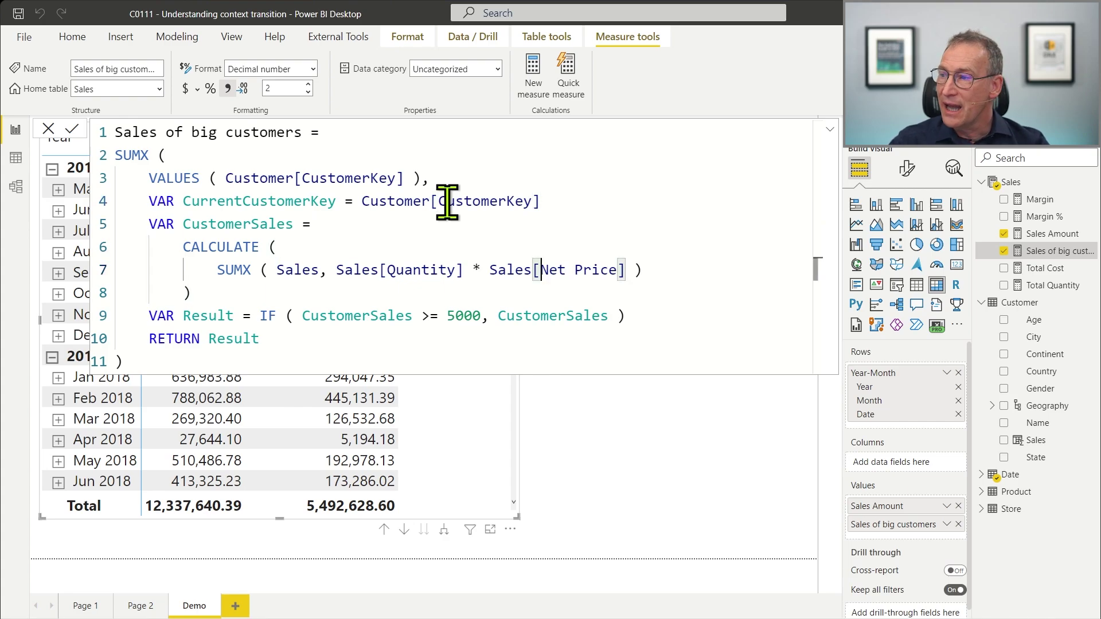
{"action": "key", "text": "Up"}
{"action": "key", "text": "End"}
{"action": "type", "text": ","}
{"action": "key", "text": "shift+Return"}
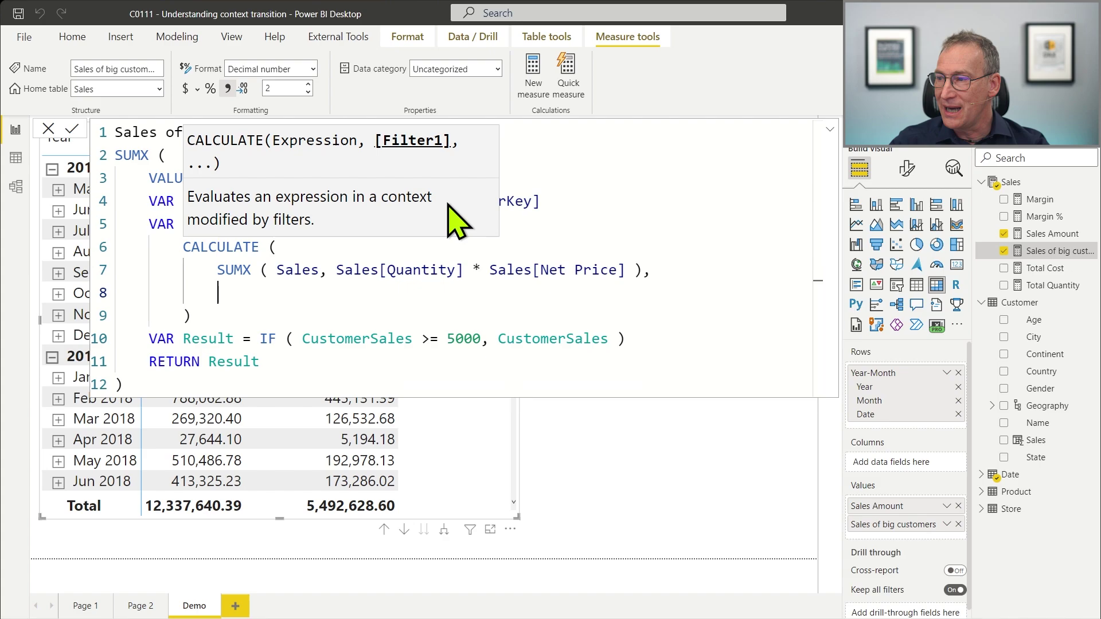
{"action": "type", "text": "Cus"}
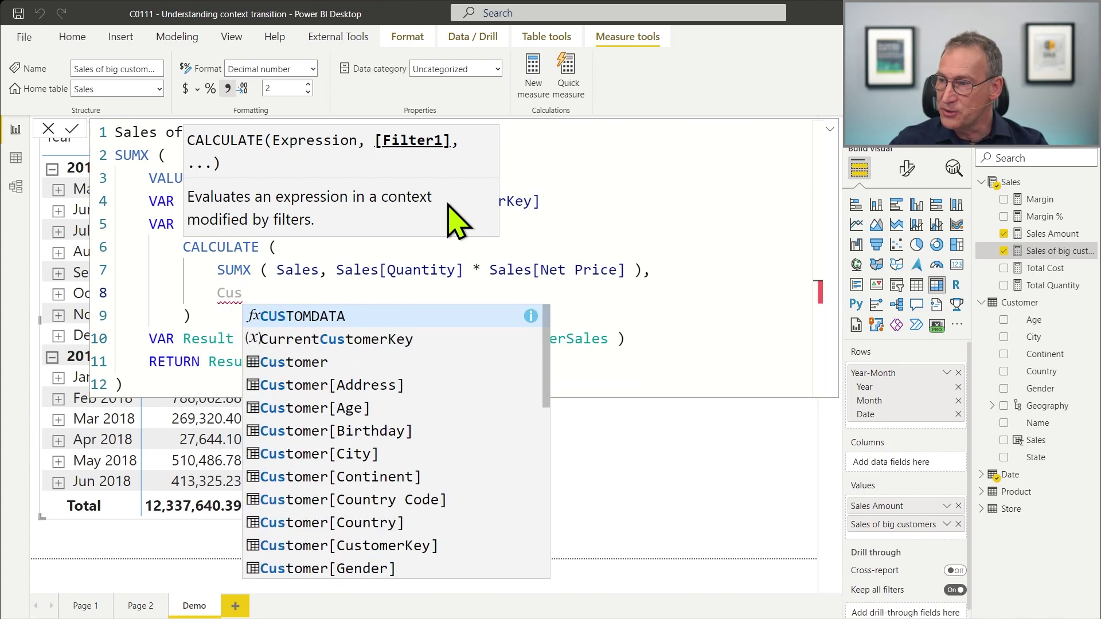
{"action": "key", "text": "Down"}
{"action": "type", "text": "tomer[Cus"}
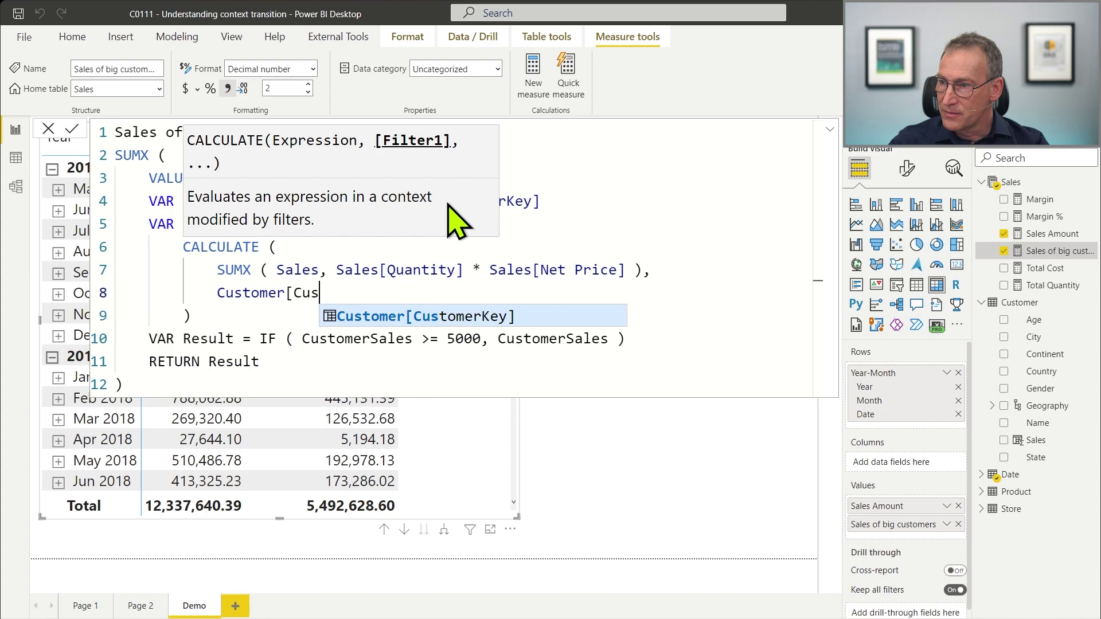
{"action": "key", "text": "Tab"}
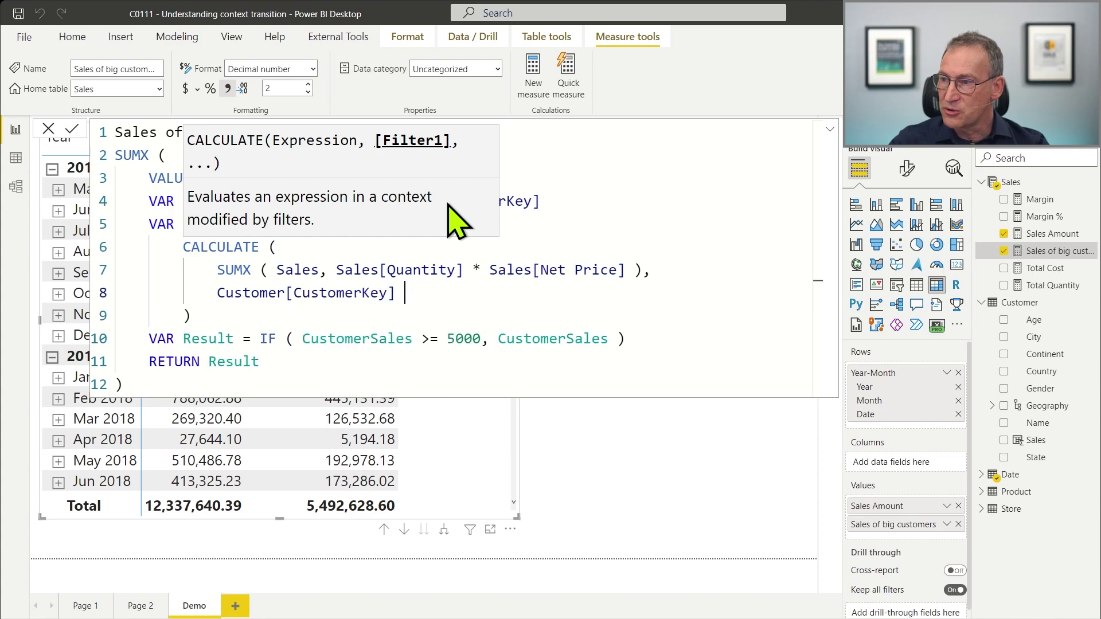
{"action": "type", "text": "= CurrentCustomerKey"}
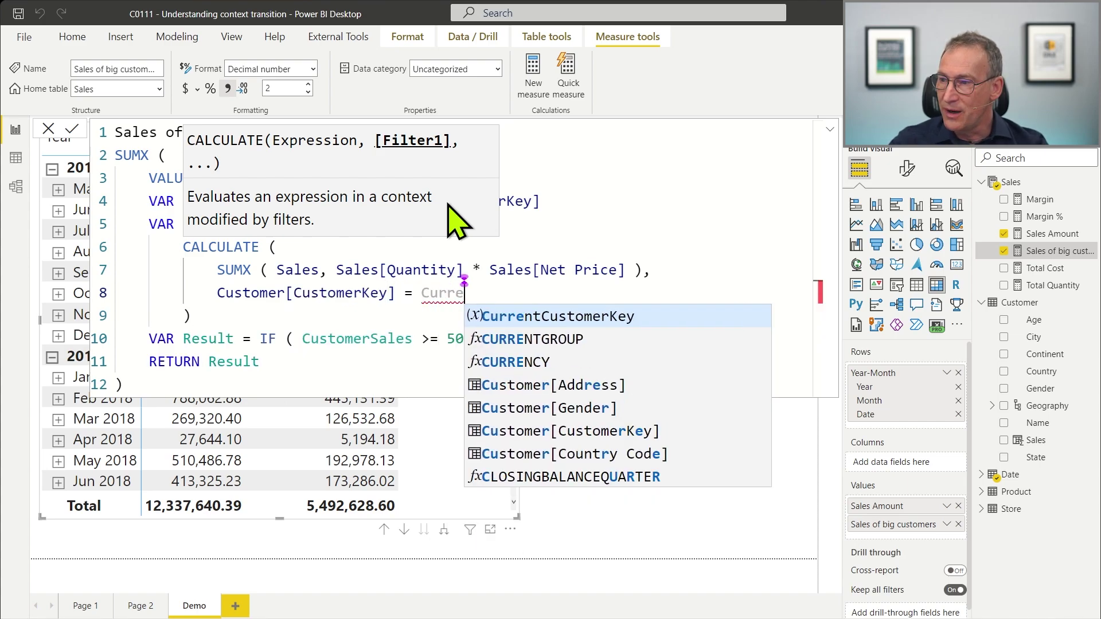
Highlight the CurrentCustomerKey variable line and the Customer[CustomerKey] = CurrentCustomerKey filter to examine how the current customer is filtered
{"action": "left_click", "coordinate": [541, 202]}
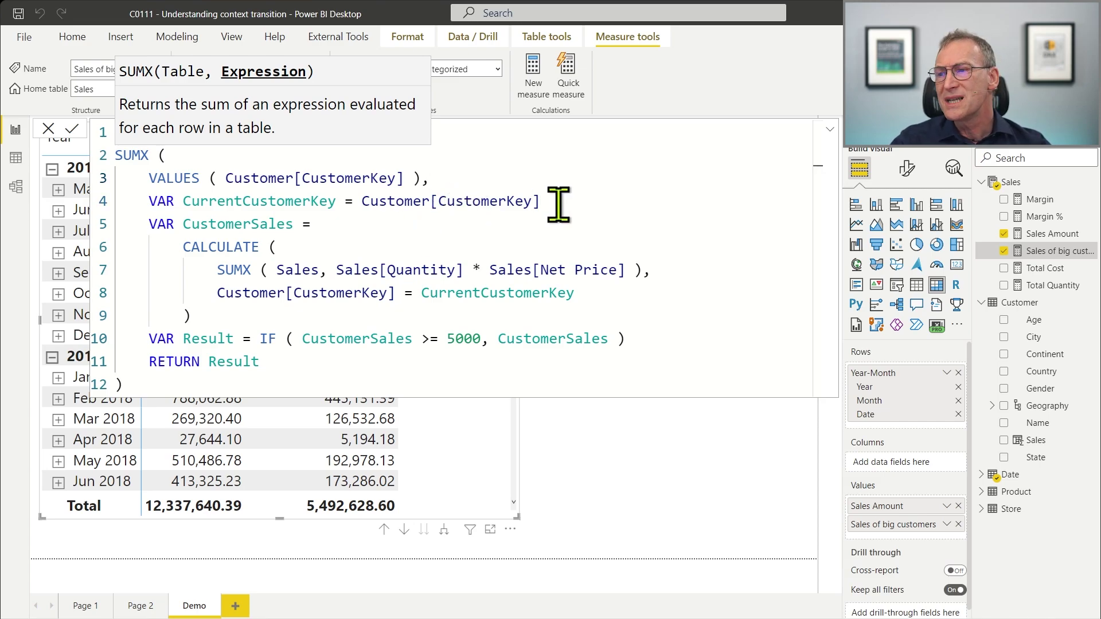
{"action": "left_click_drag", "start_coordinate": [560, 206], "coordinate": [87, 214]}
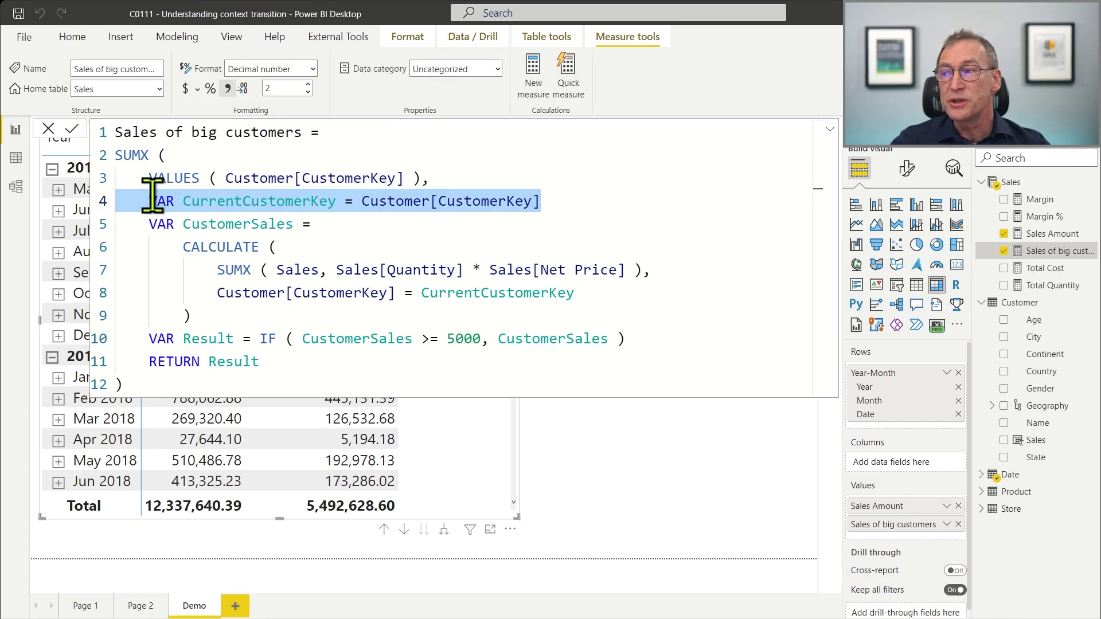
{"action": "left_click", "coordinate": [254, 222]}
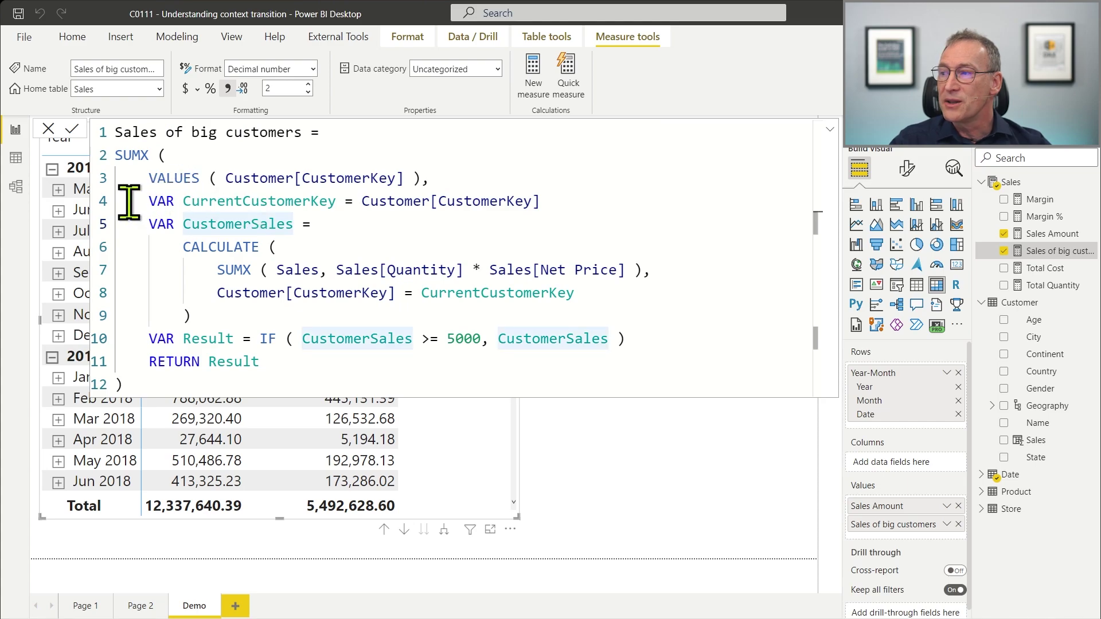
{"action": "left_click", "coordinate": [114, 207]}
{"action": "left_click_drag", "start_coordinate": [115, 209], "coordinate": [54, 229]}
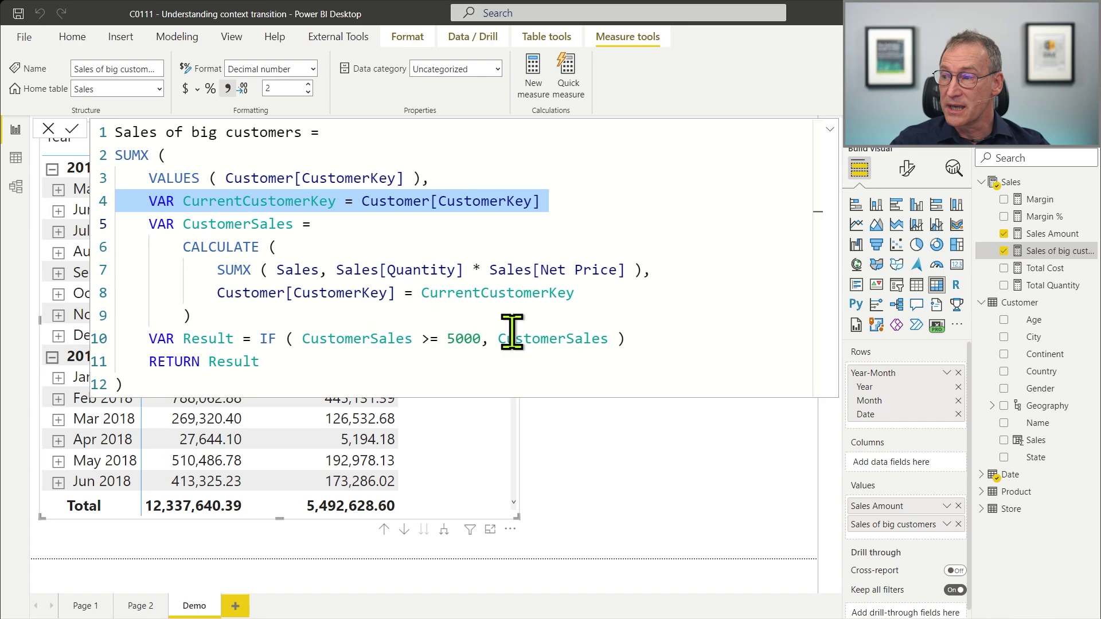
{"action": "left_click", "coordinate": [210, 296]}
{"action": "left_click_drag", "start_coordinate": [210, 296], "coordinate": [573, 293]}
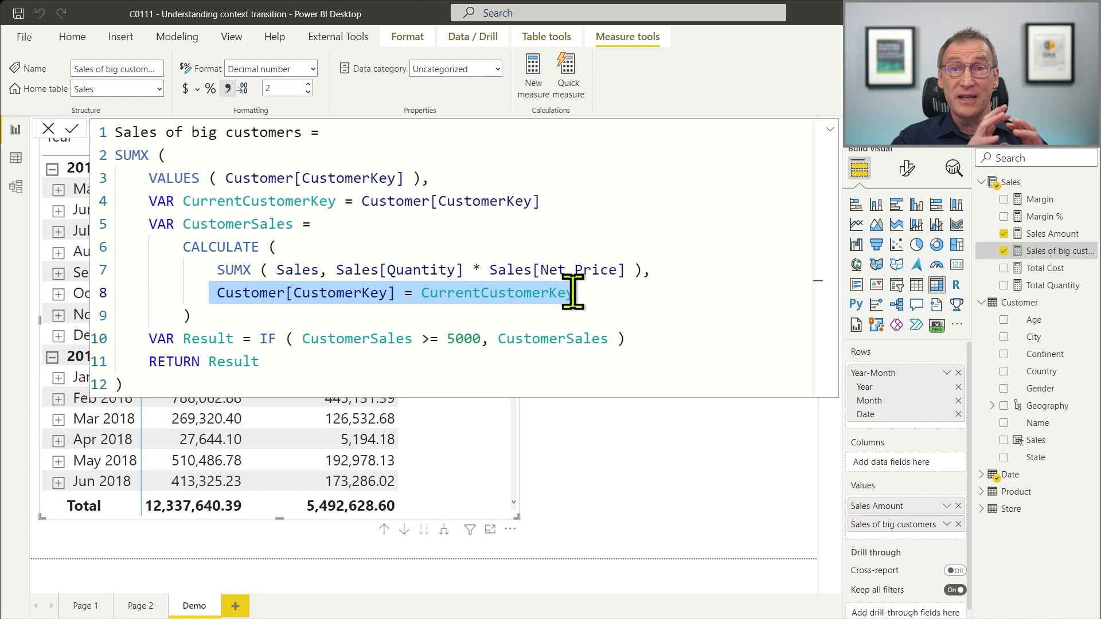
{"action": "key", "text": "ctrl+End"}
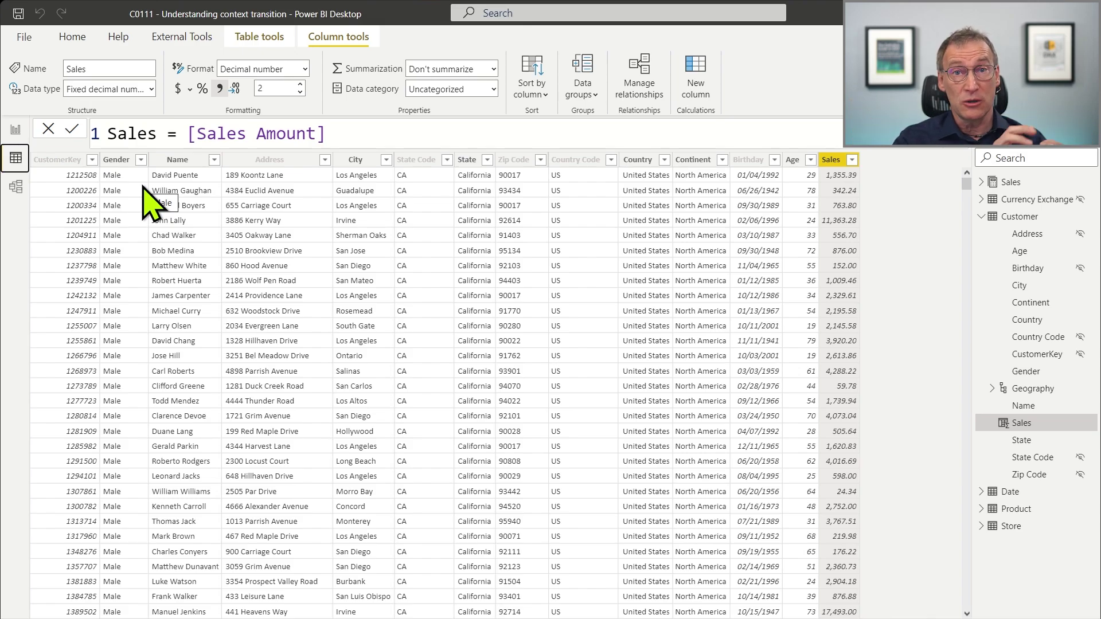
Replace [Sales Amount] in the Customer table's Sales column formula with the copied code using a variable and CALCULATE filter for every Customer column
{"action": "left_click", "coordinate": [310, 40]}
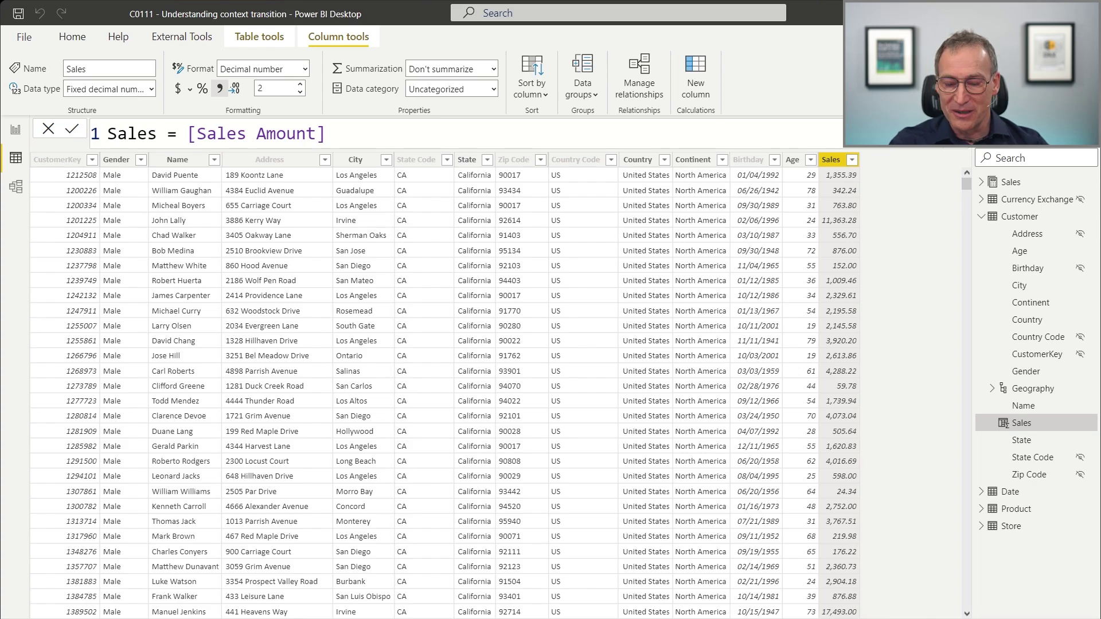
{"action": "left_click", "coordinate": [191, 135]}
{"action": "key", "text": "shift+End"}
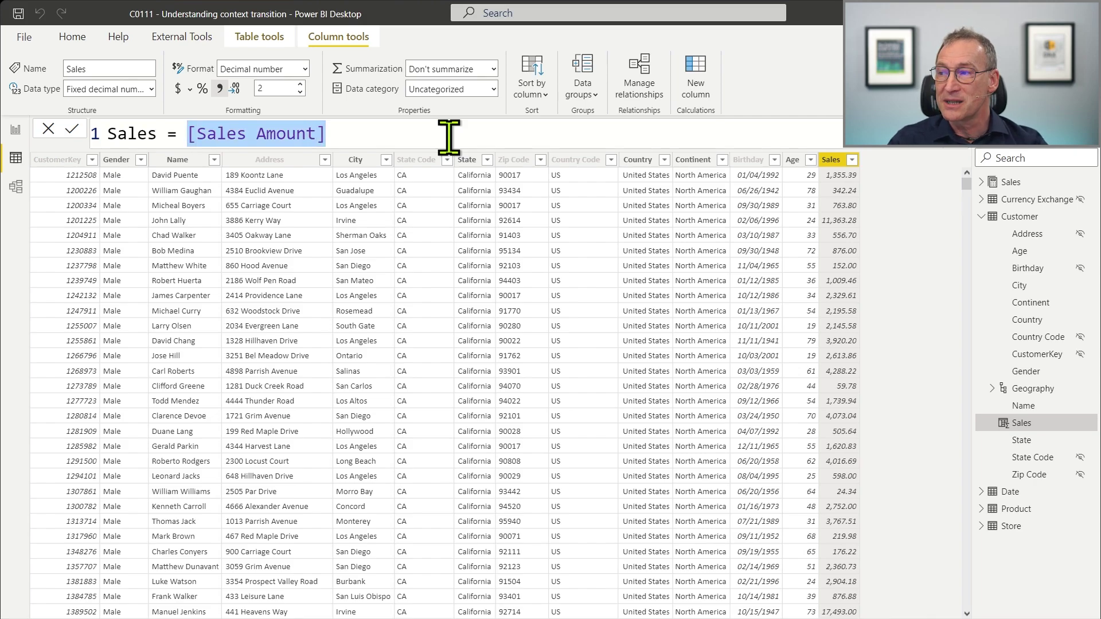
{"action": "key", "text": "BackSpace"}
{"action": "key", "text": "shift+Return"}
{"action": "key", "text": "ctrl+v"}
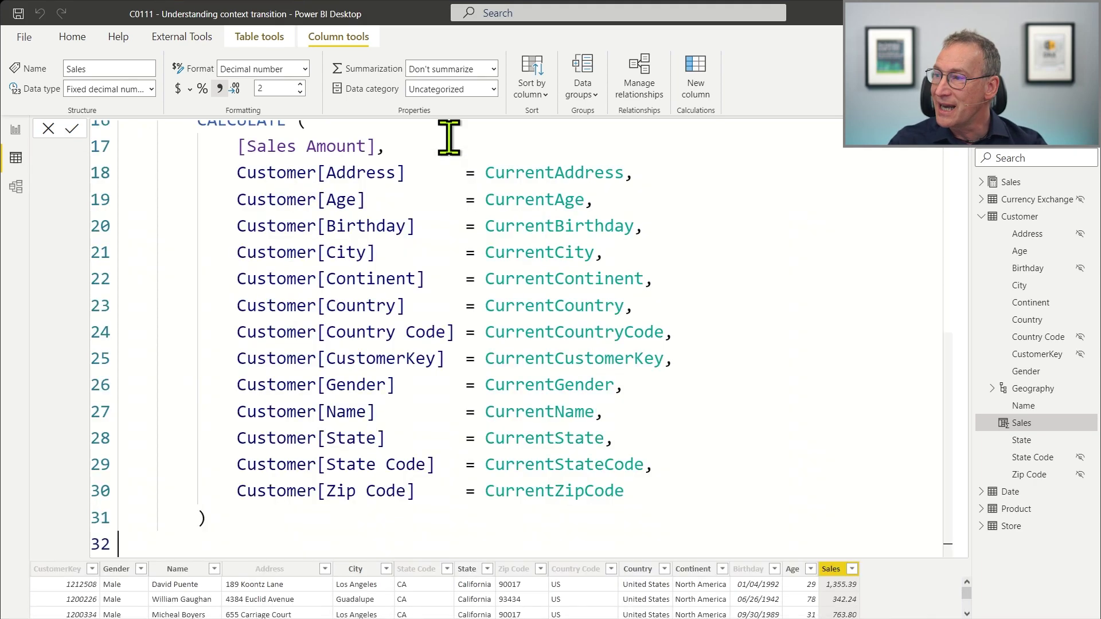
Review the expanded Sales formula, examining the variable for each Customer column and the matching filter arguments in CALCULATE
{"action": "scroll", "coordinate": [484, 317], "scroll_direction": "up", "scroll_amount": 5}
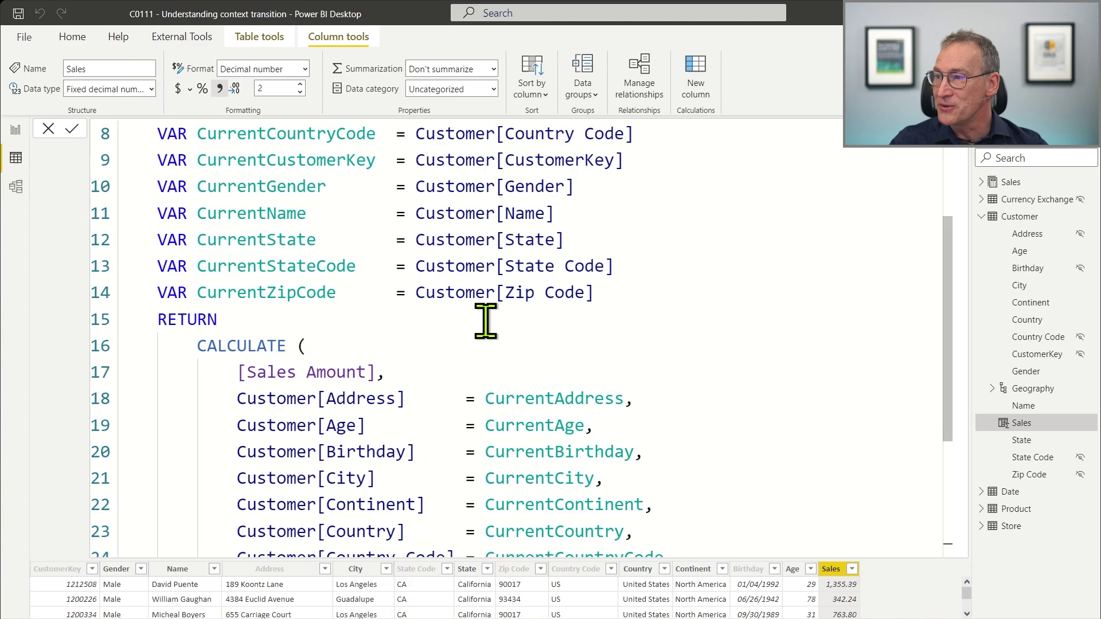
{"action": "scroll", "coordinate": [484, 317], "scroll_direction": "up", "scroll_amount": 2}
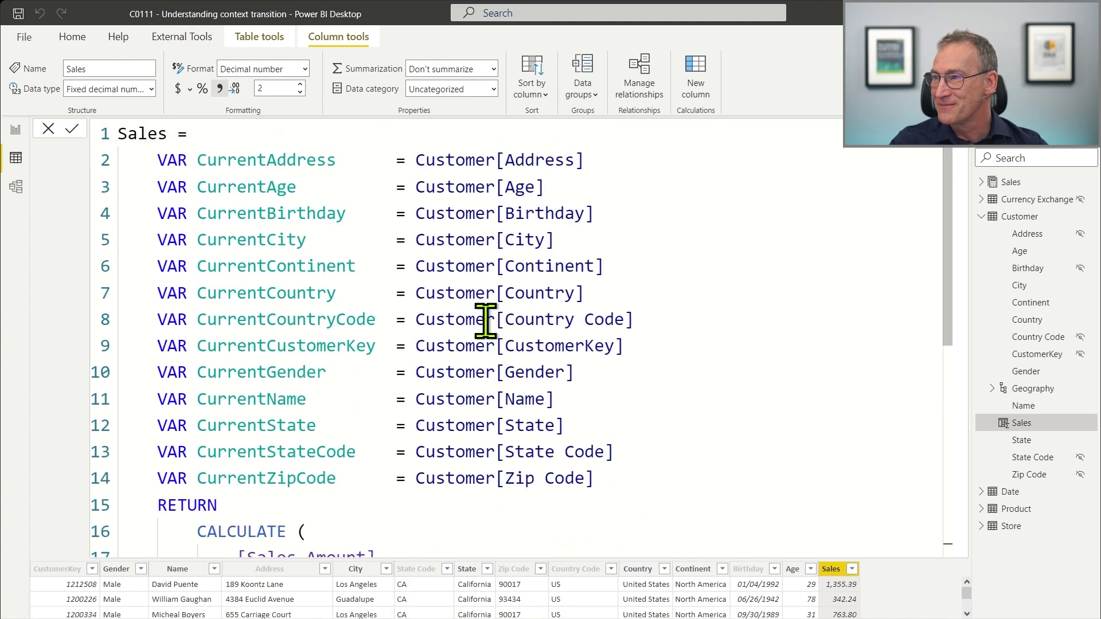
{"action": "left_click", "coordinate": [165, 161]}
{"action": "left_click", "coordinate": [237, 161]}
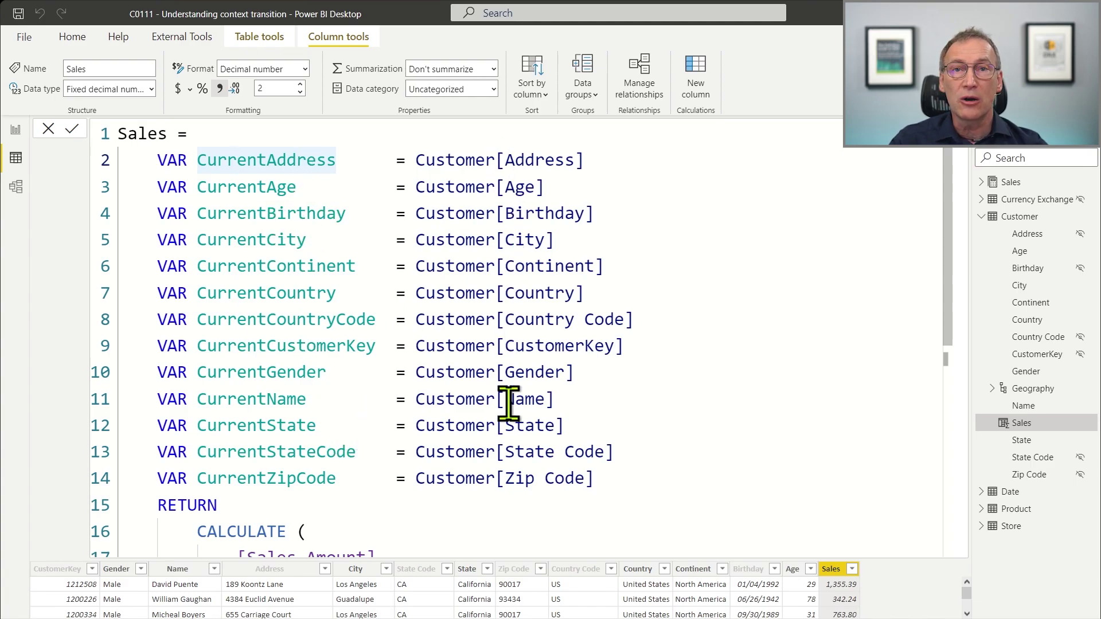
{"action": "scroll", "coordinate": [507, 401], "scroll_direction": "down", "scroll_amount": 3}
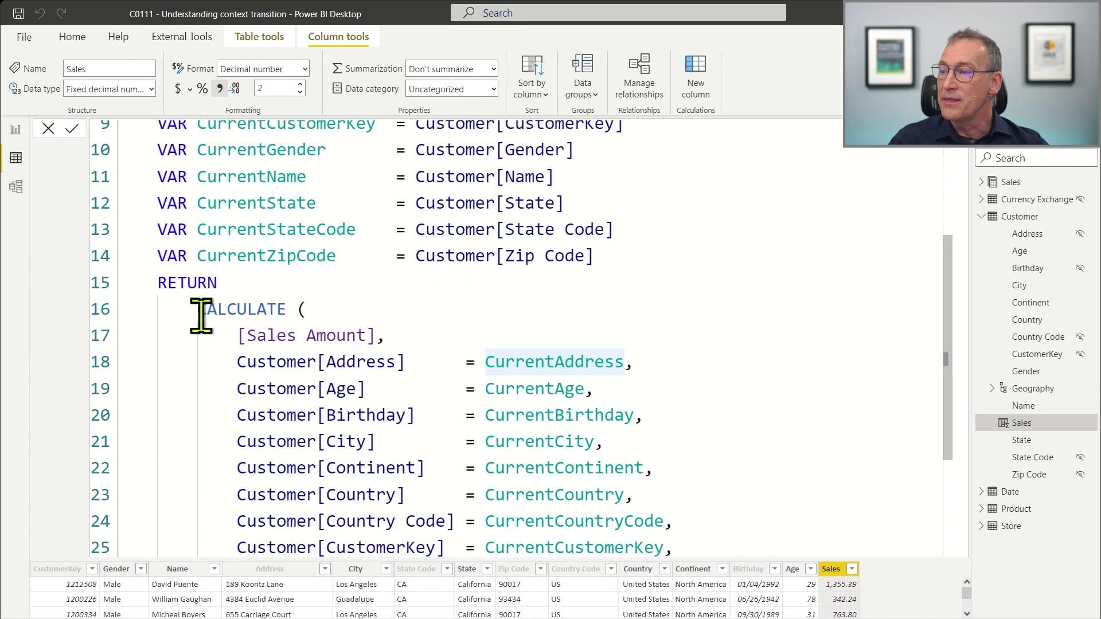
{"action": "scroll", "coordinate": [413, 339], "scroll_direction": "down", "scroll_amount": 3}
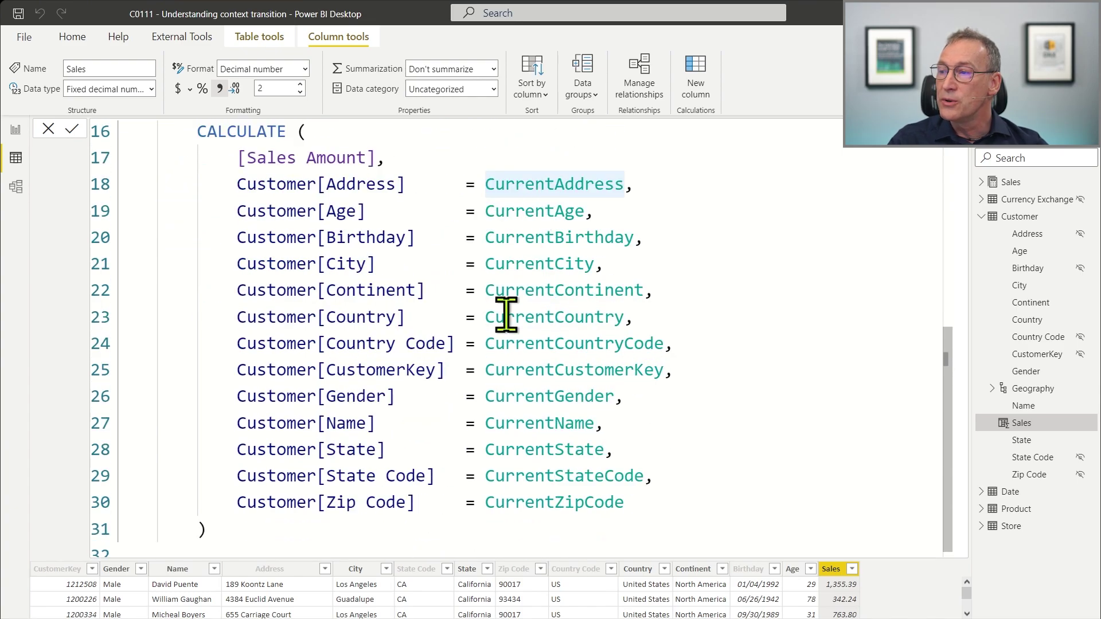
{"action": "left_click_drag", "start_coordinate": [335, 540], "coordinate": [136, 191]}
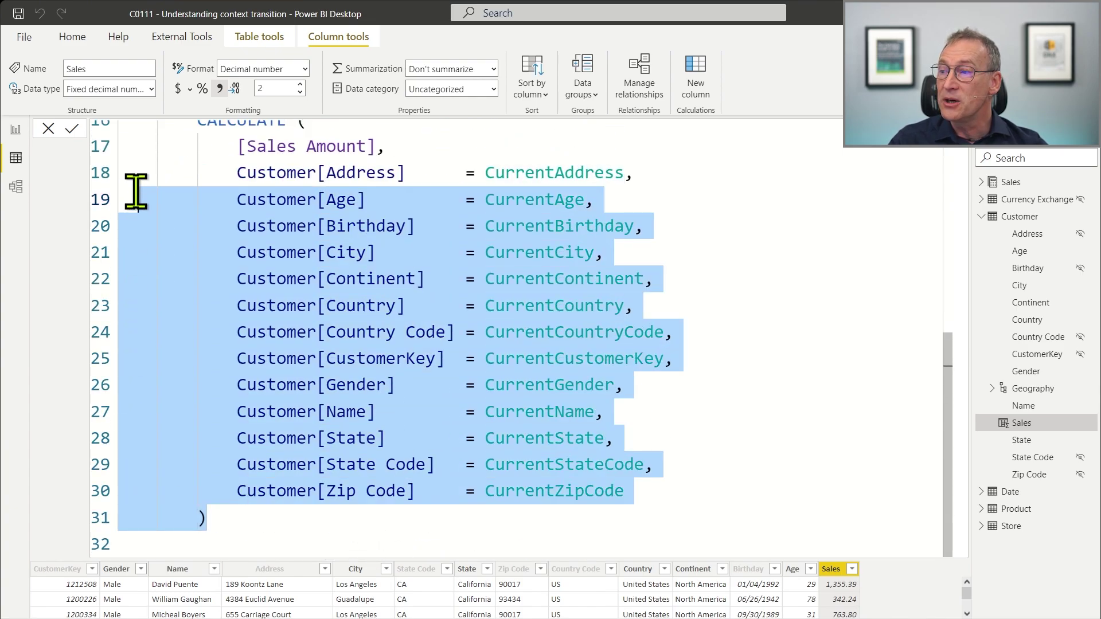
{"action": "scroll", "coordinate": [229, 201], "scroll_direction": "up", "scroll_amount": 1}
{"action": "left_click", "coordinate": [336, 182]}
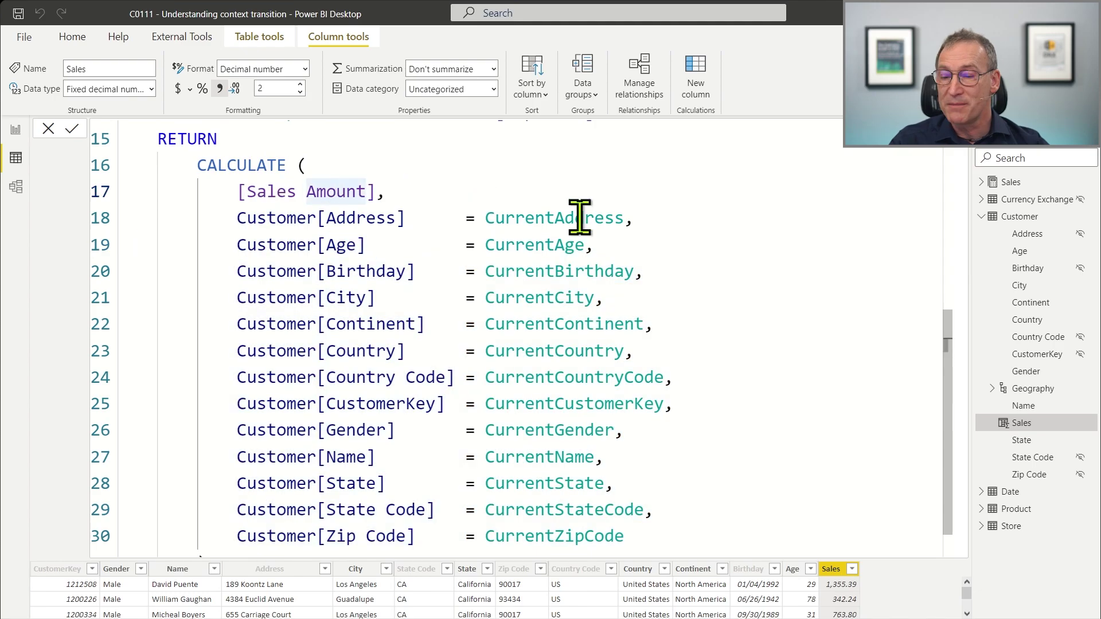
{"action": "key", "text": "Return"}
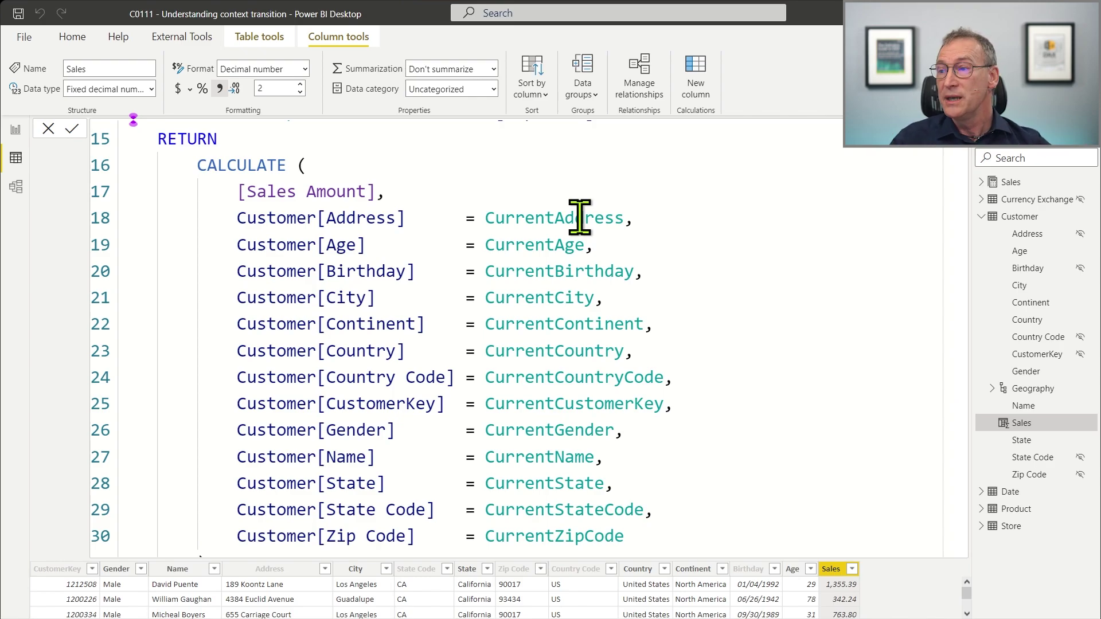
Delete the expanded variables and CALCULATE code from the Sales column's formula and reenter Sales = [Sales Amount]
{"action": "scroll", "coordinate": [285, 191], "scroll_direction": "up", "scroll_amount": 5}
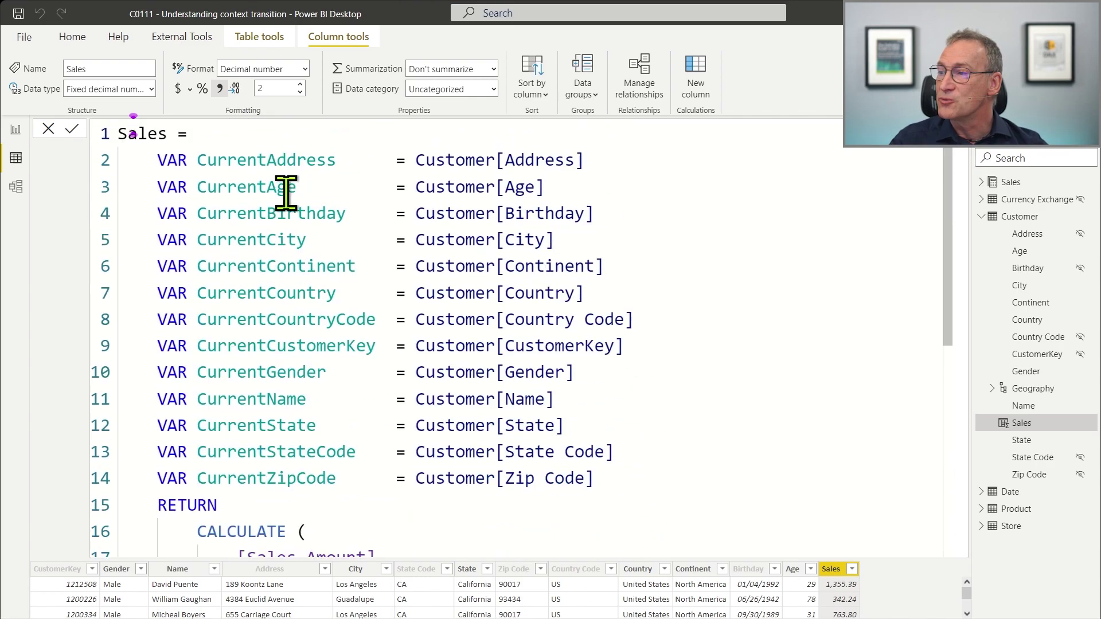
{"action": "left_click", "coordinate": [234, 148]}
{"action": "key", "text": "Home"}
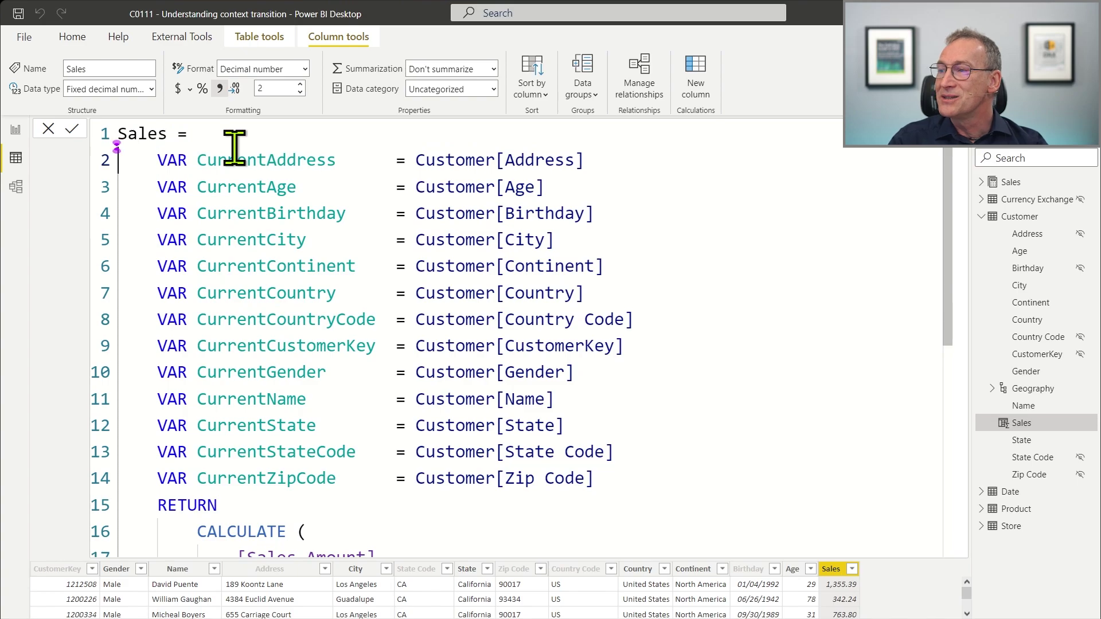
{"action": "key", "text": "ctrl+shift+End"}
{"action": "key", "text": "Delete"}
{"action": "key", "text": "ctrl+Home"}
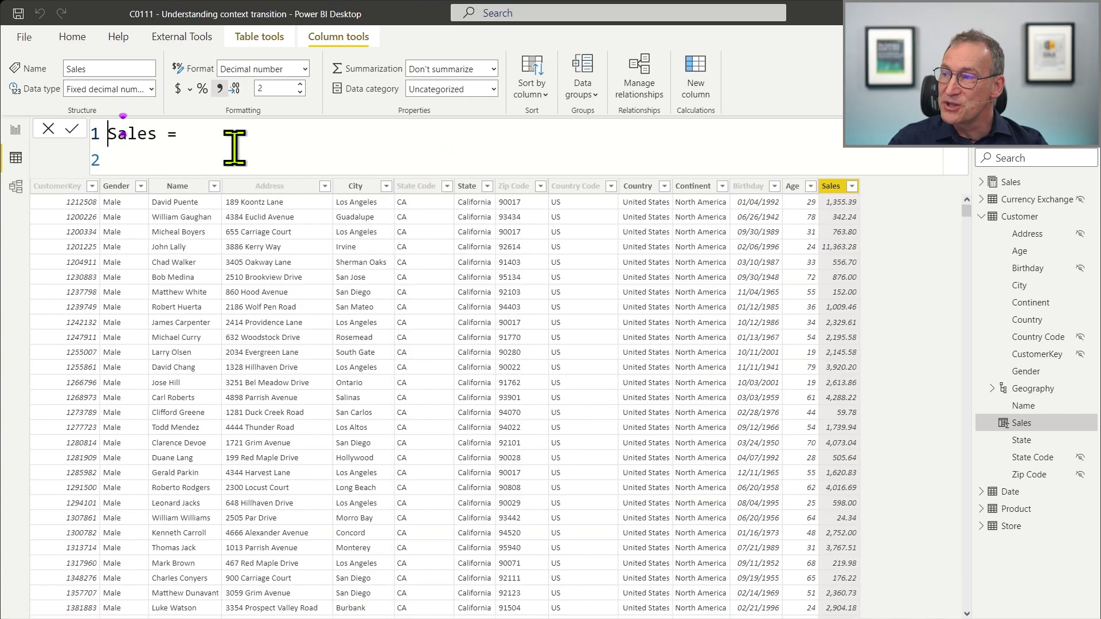
{"action": "type", "text": "[S"}
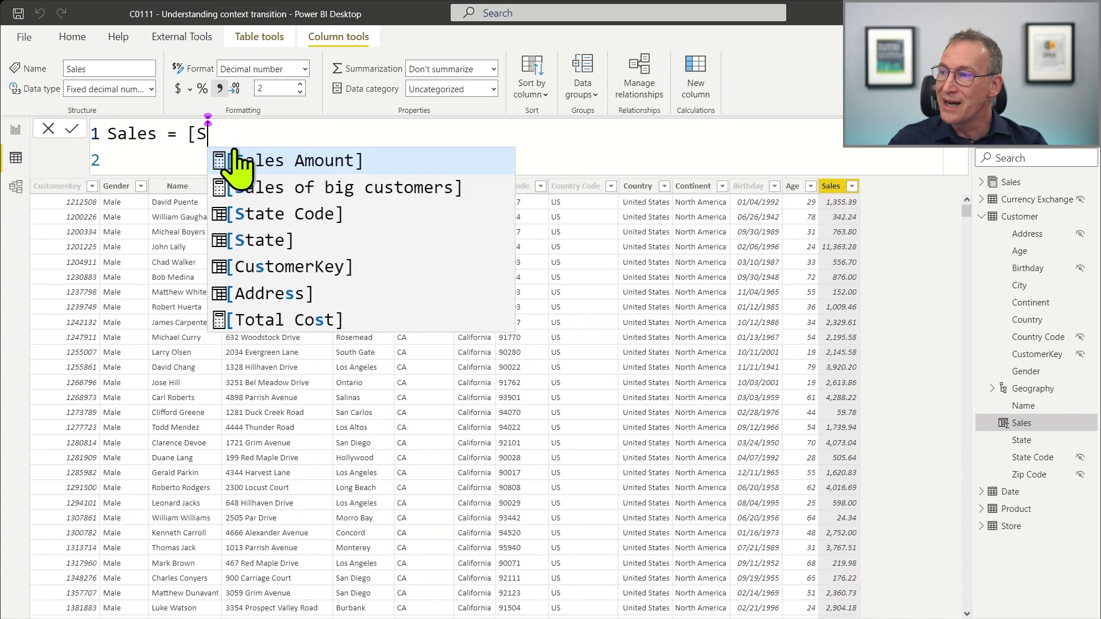
{"action": "left_click", "coordinate": [234, 152]}
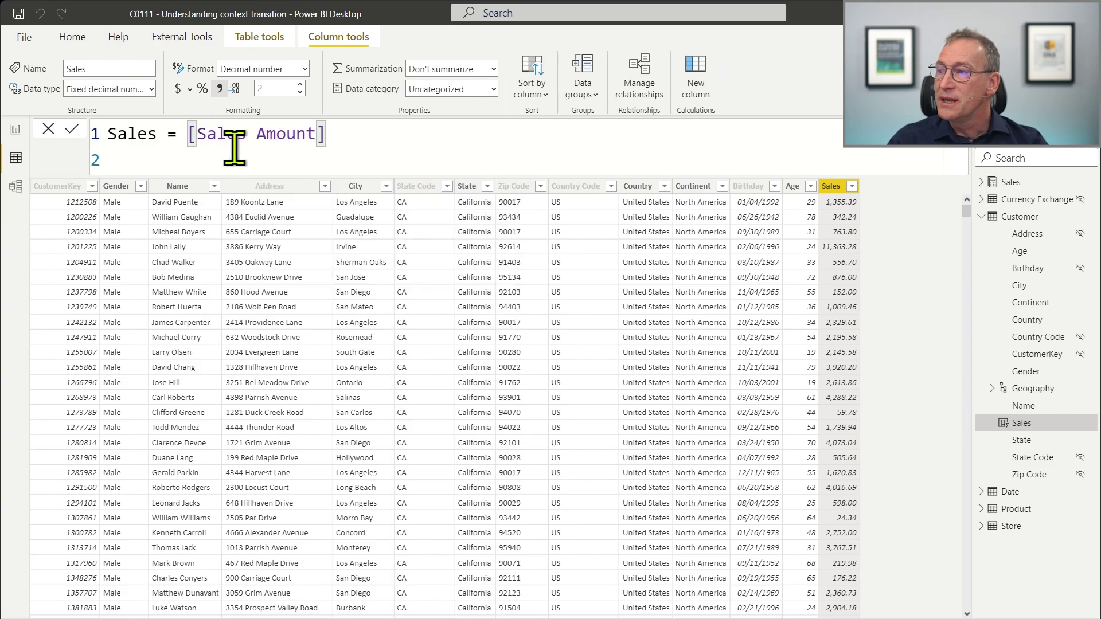
Remove the empty second line from the Customer table's Sales column formula and highlight its [Sales Amount] reference
{"action": "key", "text": "BackSpace"}
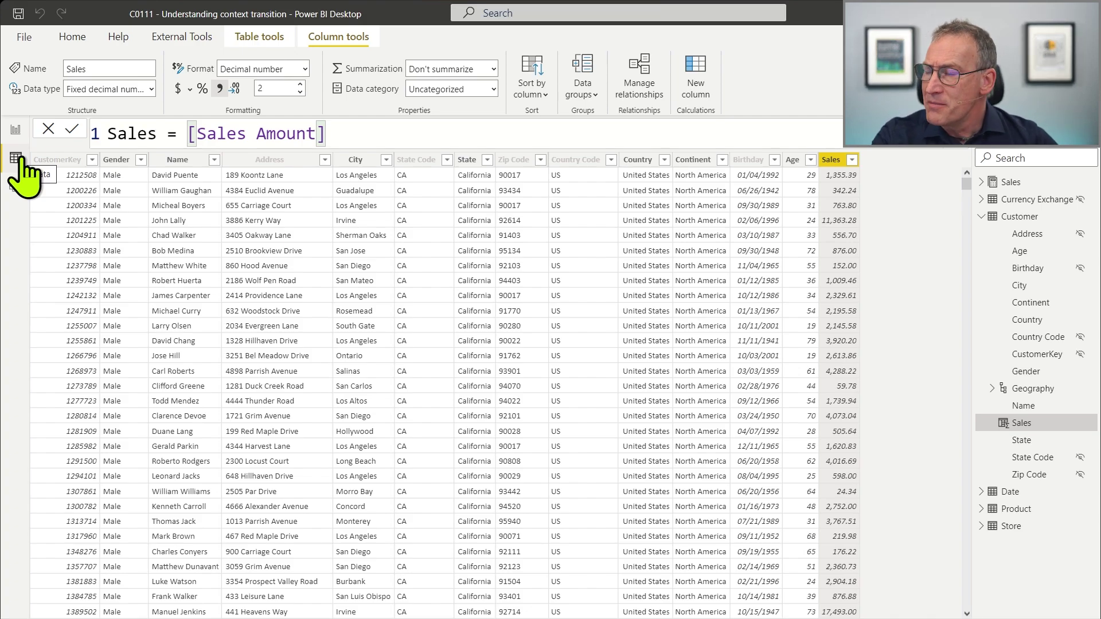
{"action": "left_click", "coordinate": [20, 159]}
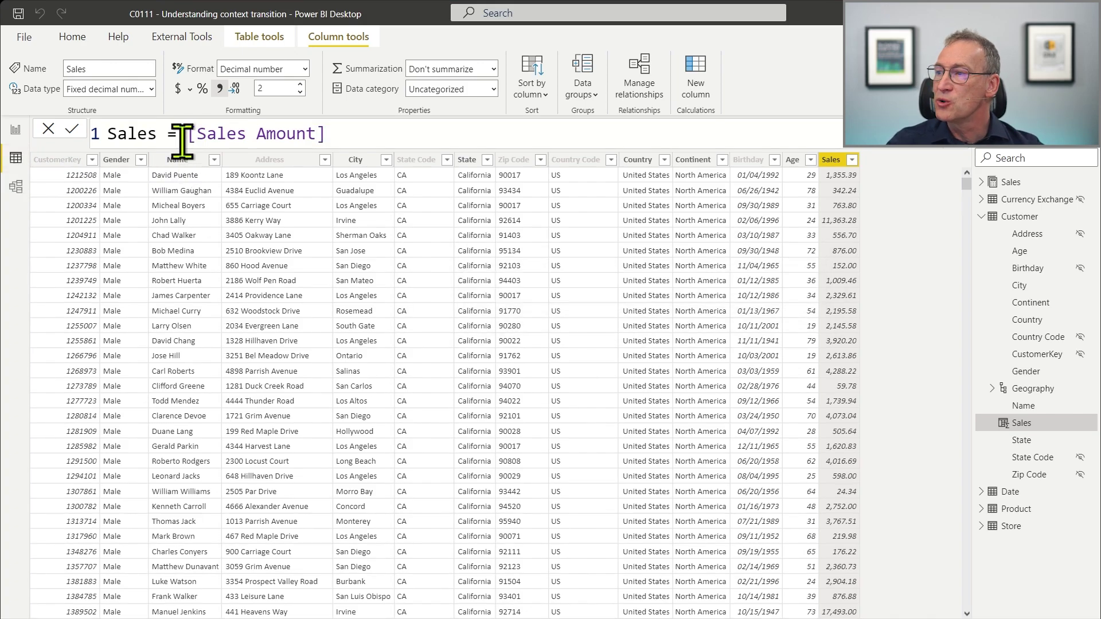
{"action": "left_click_drag", "start_coordinate": [180, 136], "coordinate": [354, 134]}
{"action": "left_click", "coordinate": [355, 134]}
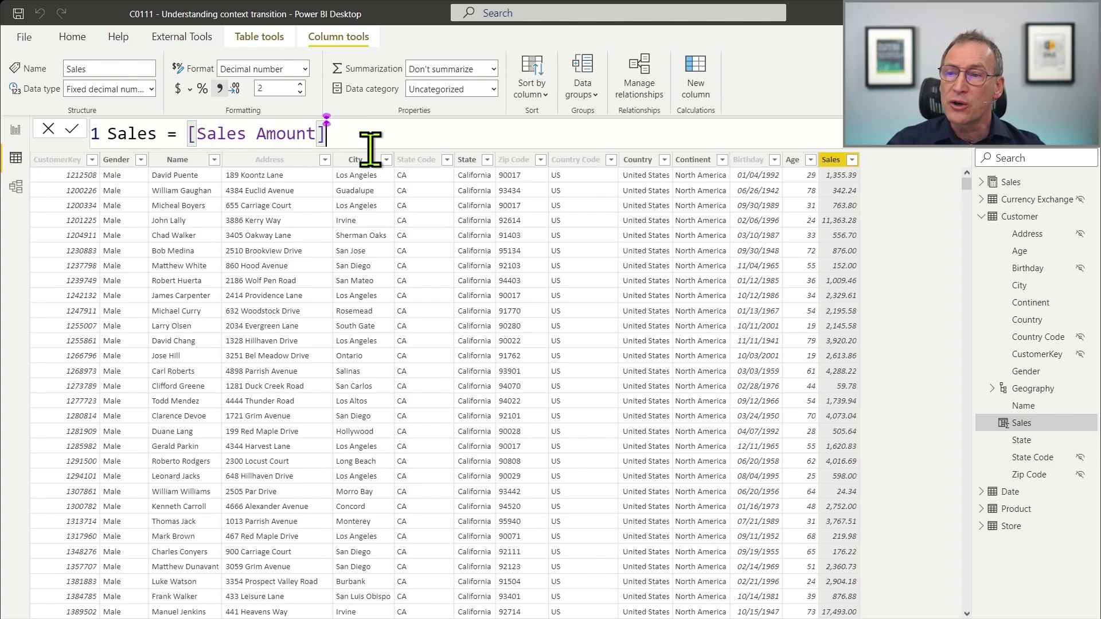
Open the Sales Amount measure in the Sales table and copy its SUMX expression
{"action": "left_click", "coordinate": [988, 188]}
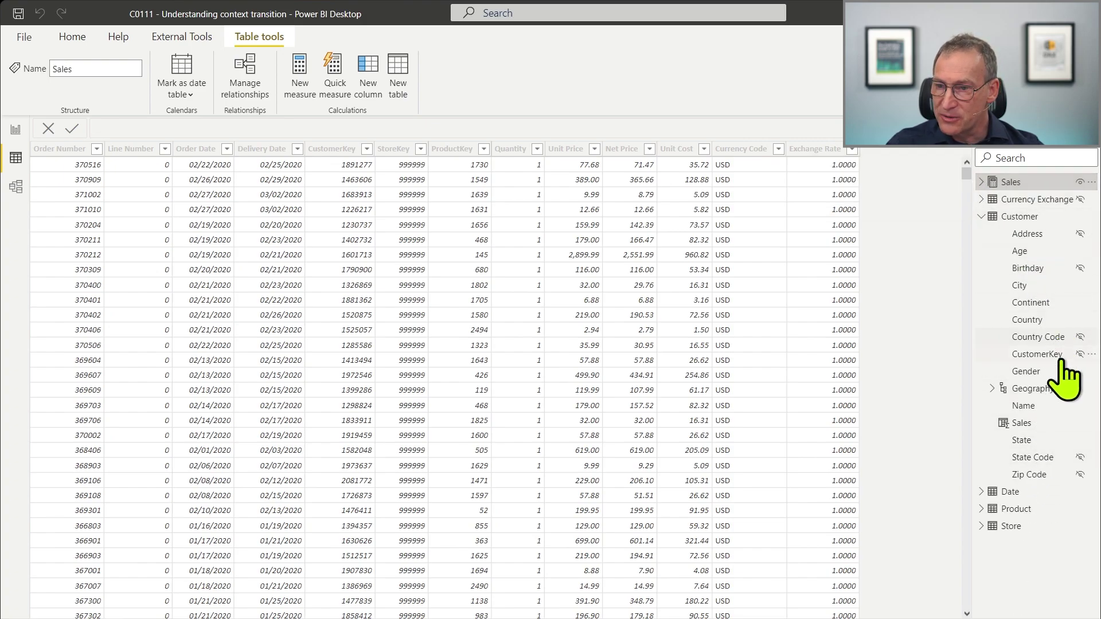
{"action": "left_click", "coordinate": [982, 182]}
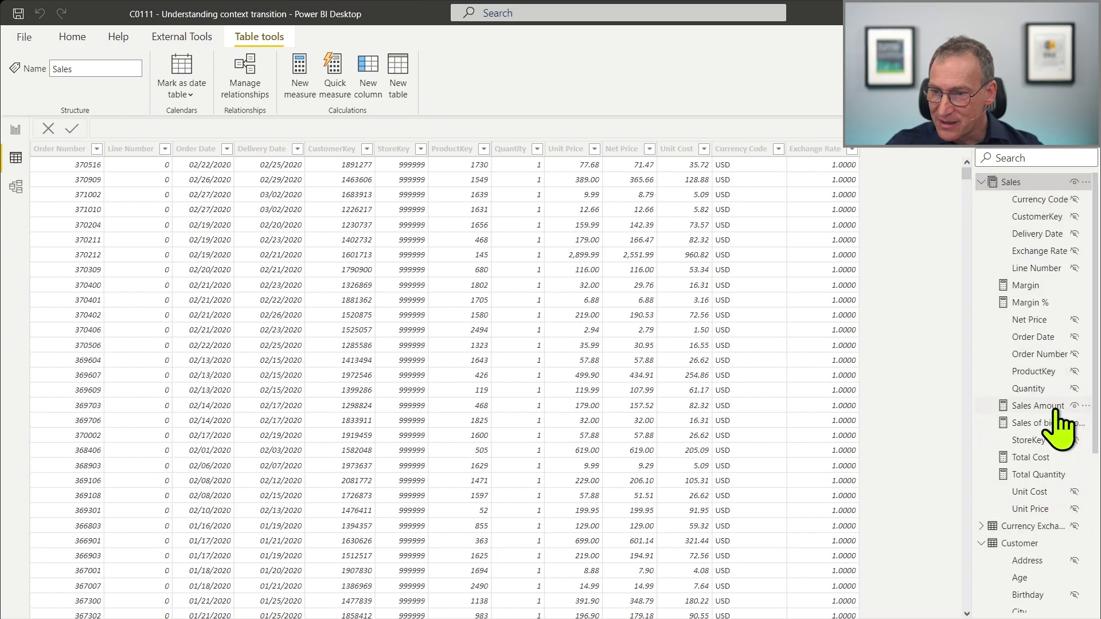
{"action": "left_click", "coordinate": [1038, 405]}
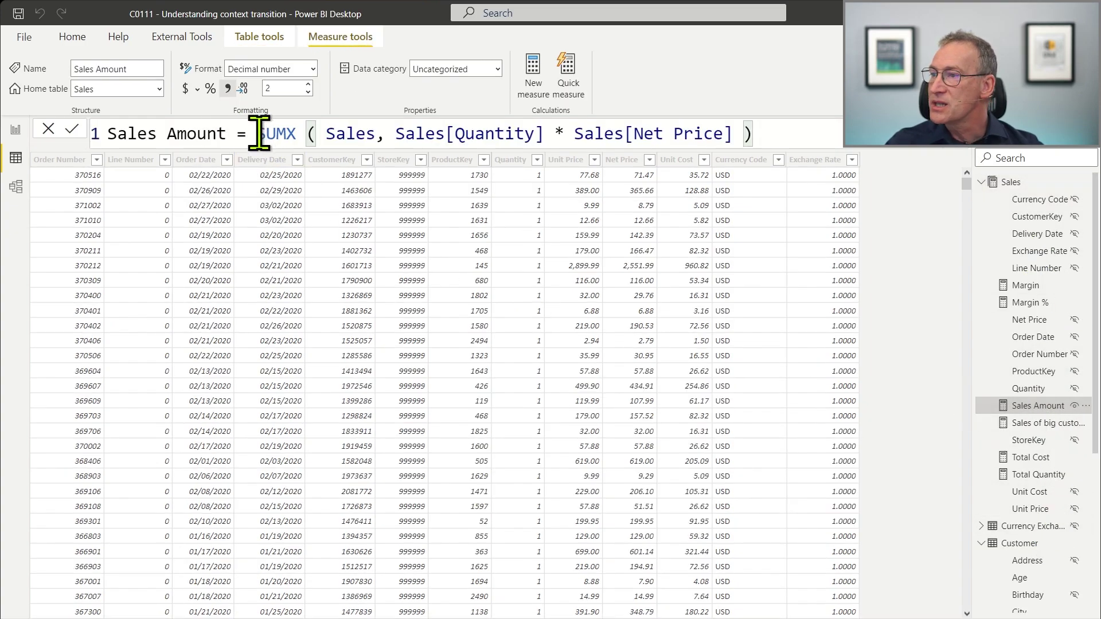
{"action": "left_click_drag", "start_coordinate": [258, 134], "coordinate": [757, 133]}
{"action": "key", "text": "ctrl+c"}
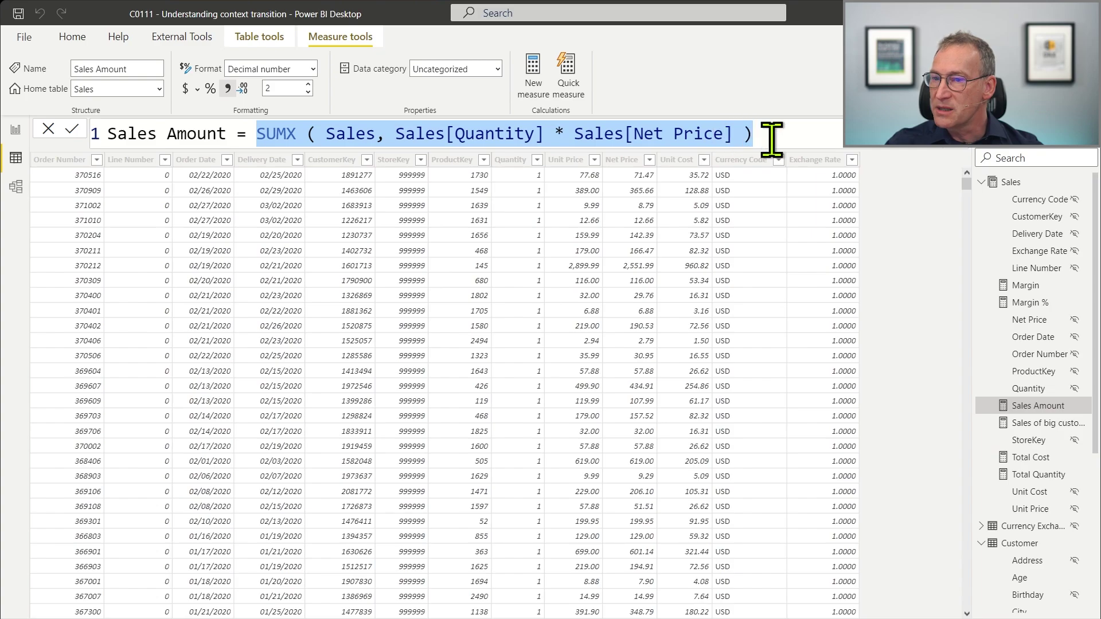
Comment out [Sales Amount] in the Customer table's Sales column and commit the copied SUMX expression over Sales[Quantity] * Sales[Net Price] instead
{"action": "left_click", "coordinate": [982, 182]}
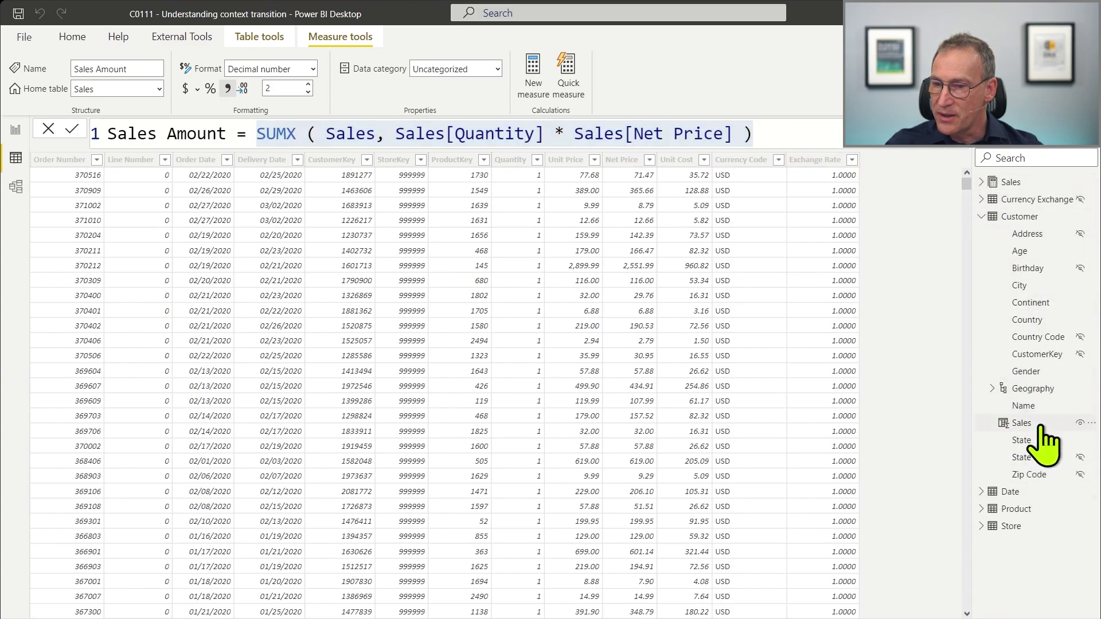
{"action": "left_click", "coordinate": [1022, 424]}
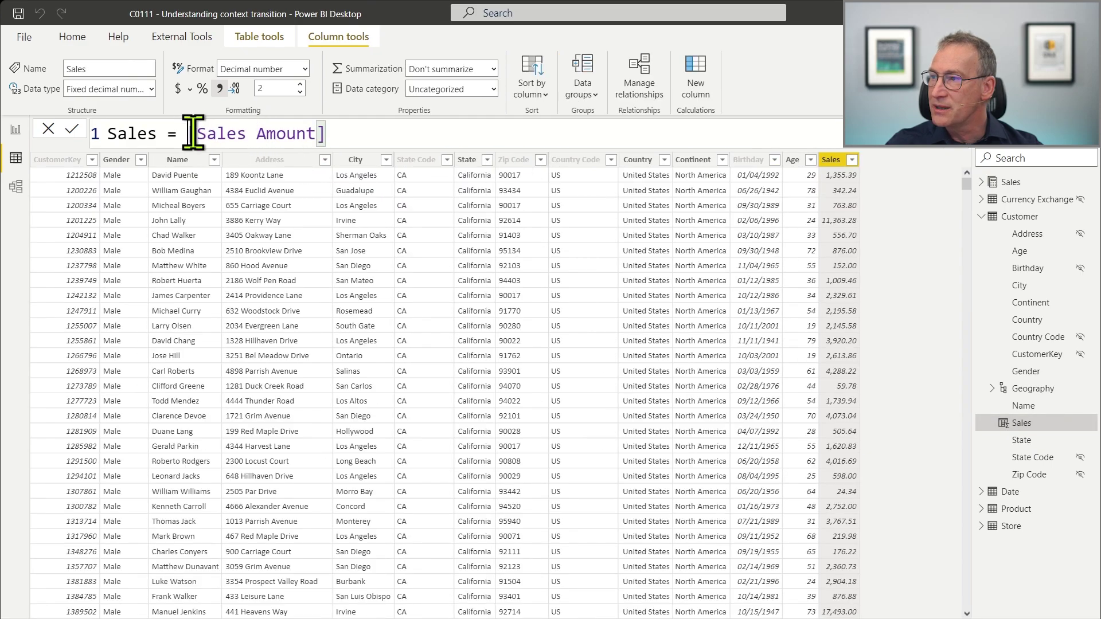
{"action": "key", "text": "shift+Return"}
{"action": "key", "text": "shift+Return"}
{"action": "type", "text": "--"}
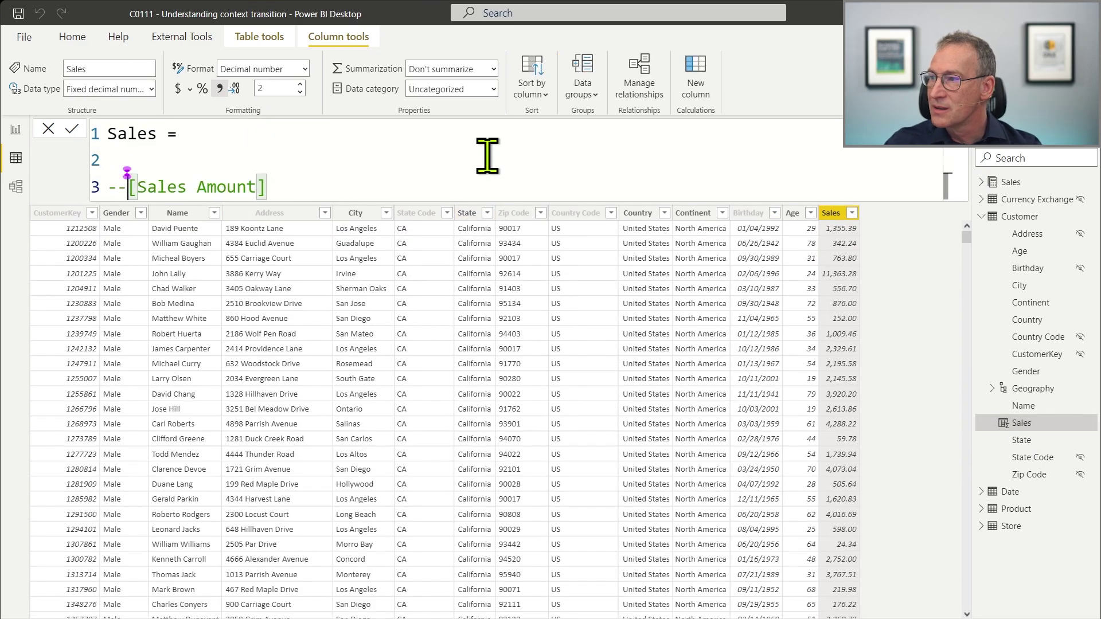
{"action": "key", "text": "Up"}
{"action": "key", "text": "ctrl+v"}
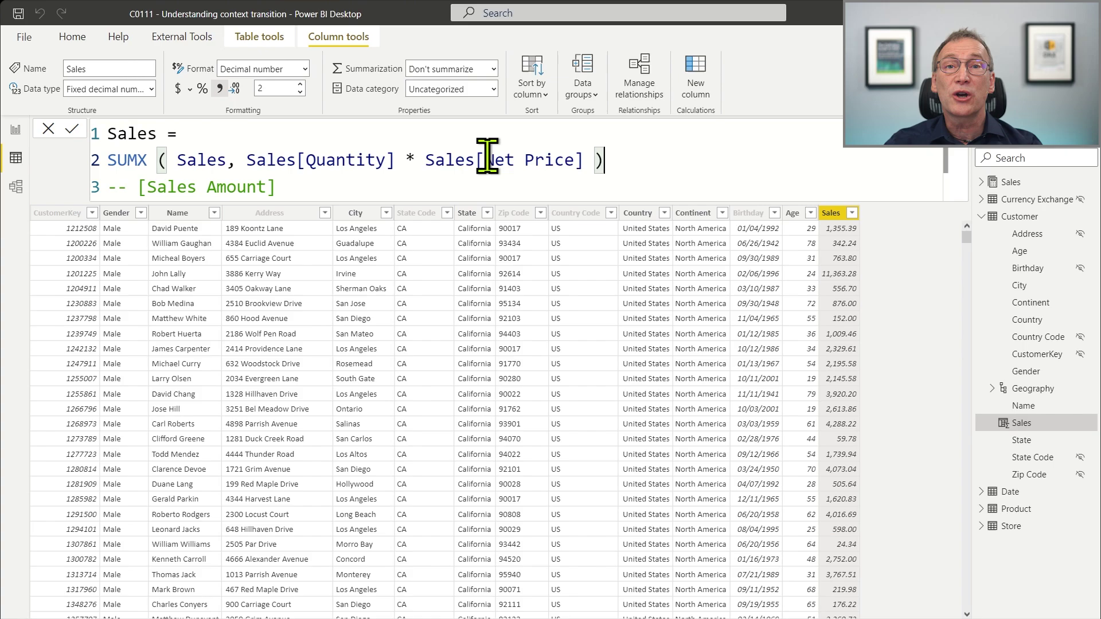
{"action": "key", "text": "shift+Home"}
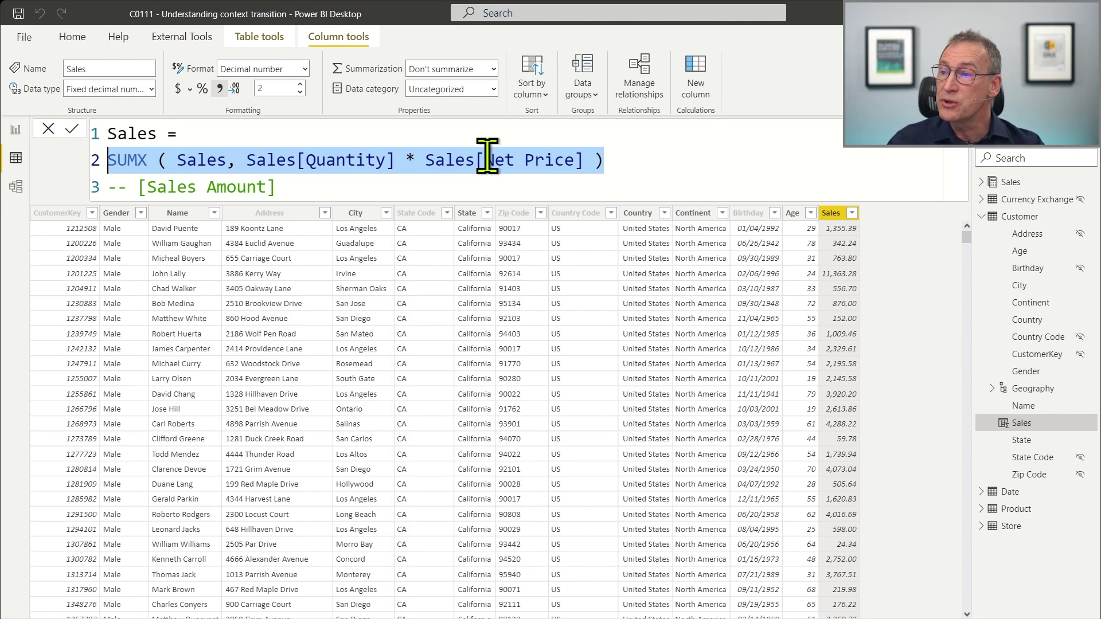
{"action": "key", "text": "End"}
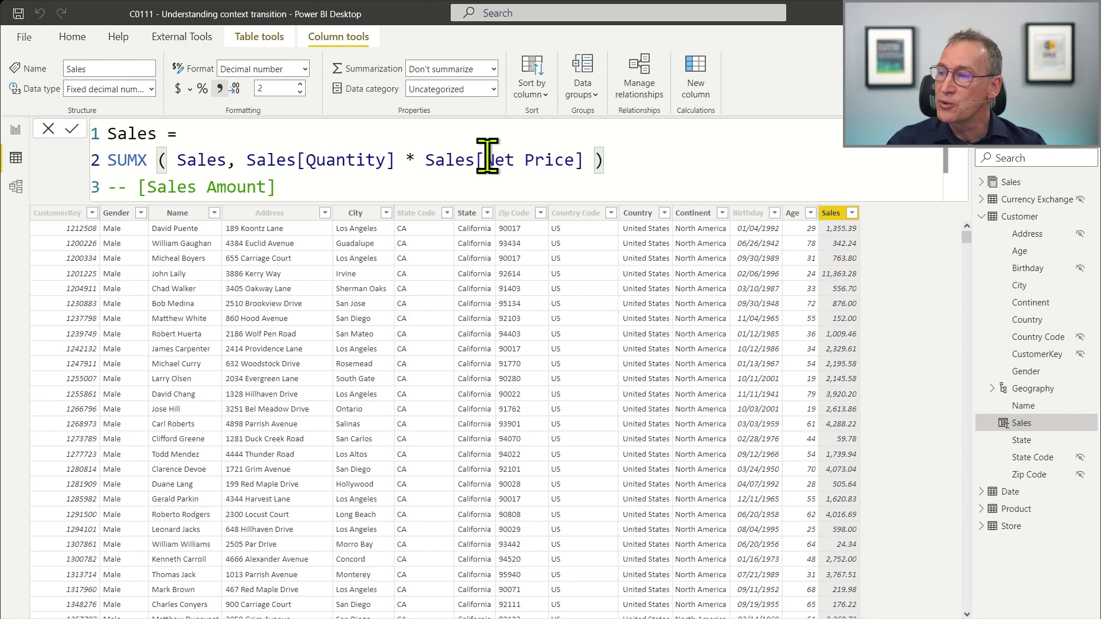
{"action": "key", "text": "Return"}
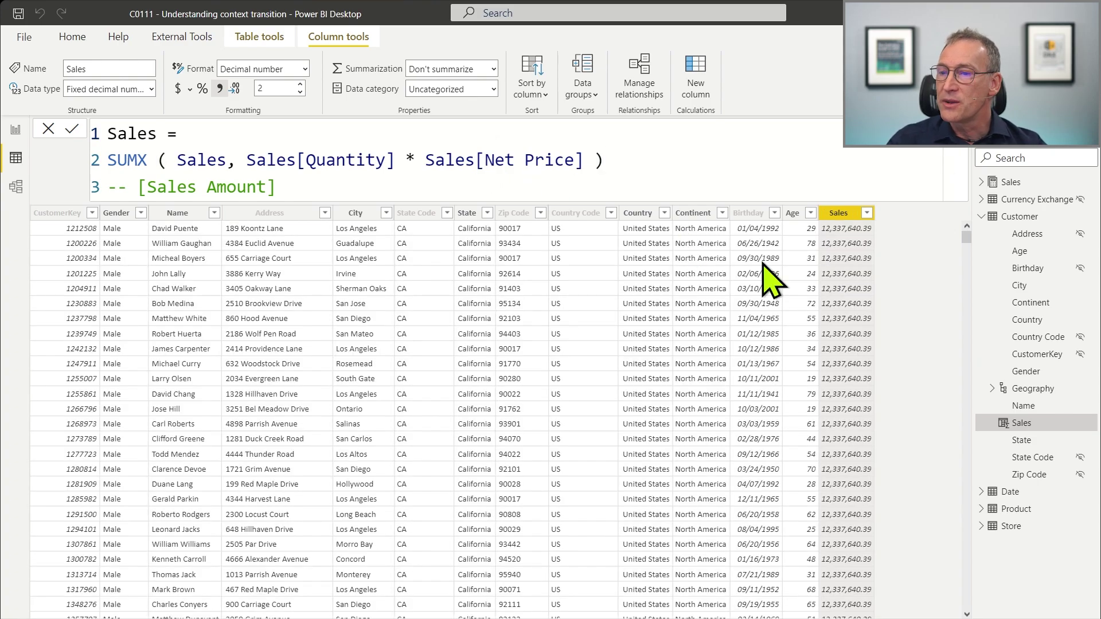
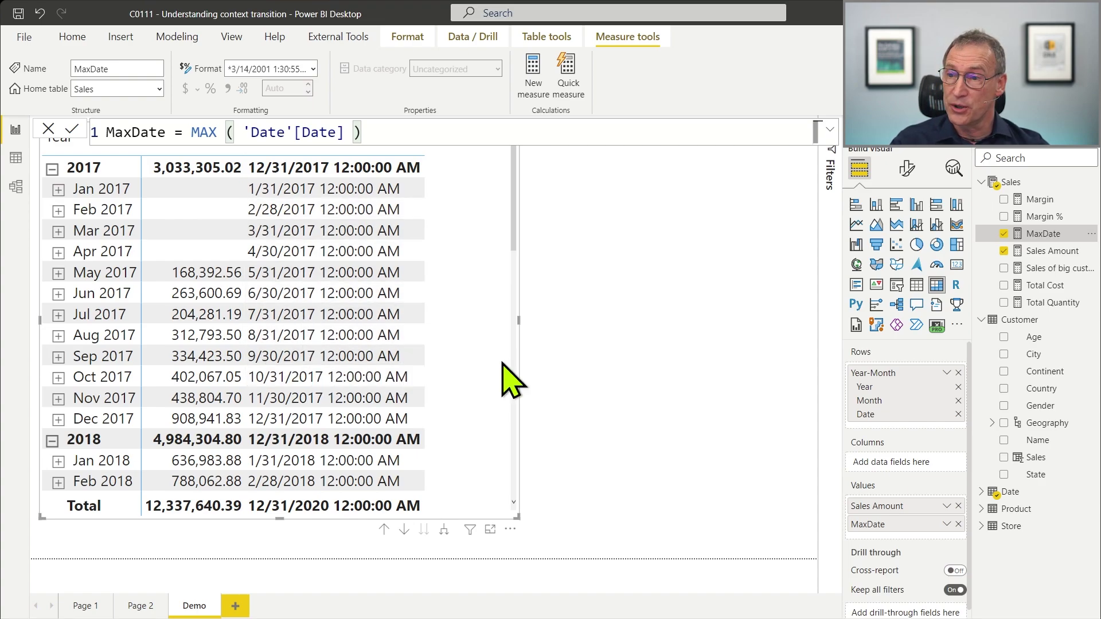
Remove MaxDate from the matrix and start a new measure named RT Sales 1 in the Sales table
{"action": "left_click", "coordinate": [1003, 233]}
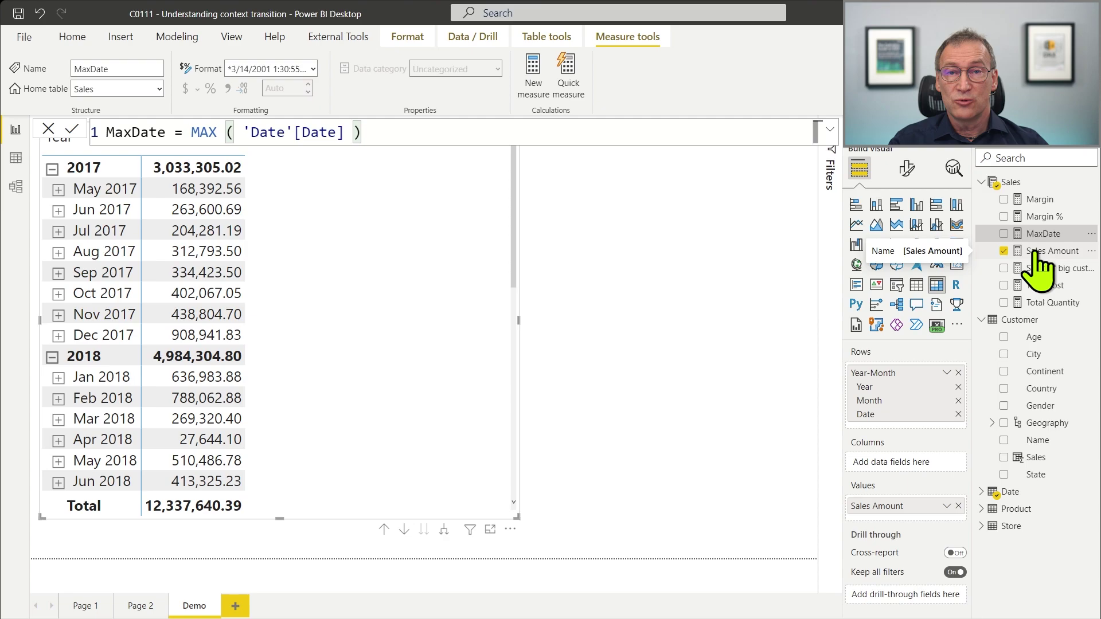
{"action": "right_click", "coordinate": [1012, 182]}
{"action": "key", "text": "Escape"}
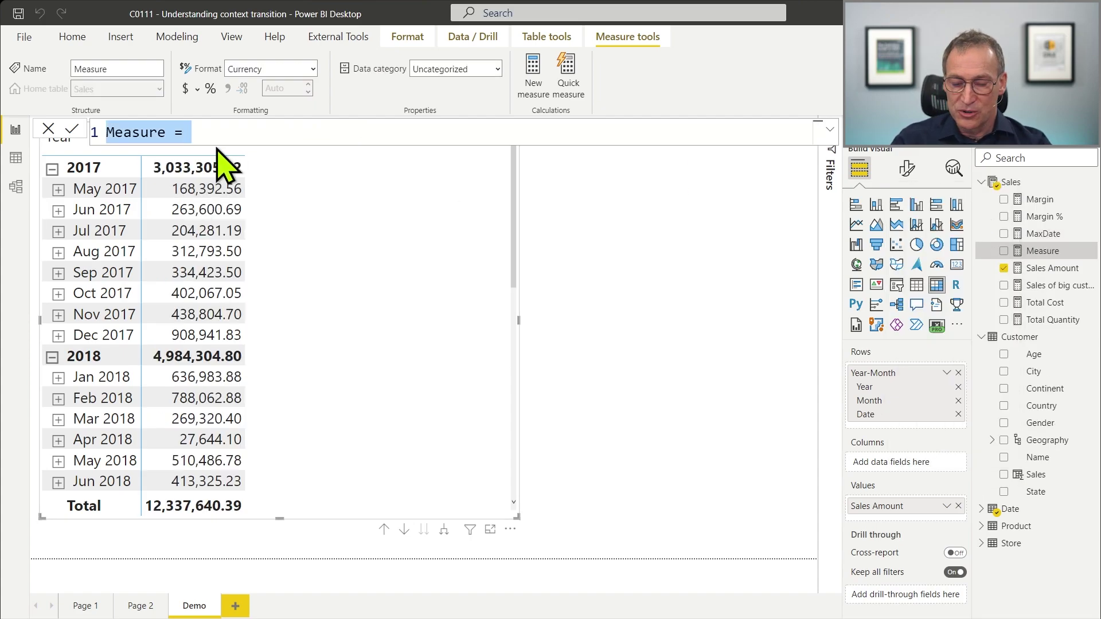
{"action": "type", "text": "Sa"}
{"action": "key", "text": "BackSpace"}
{"action": "key", "text": "BackSpace"}
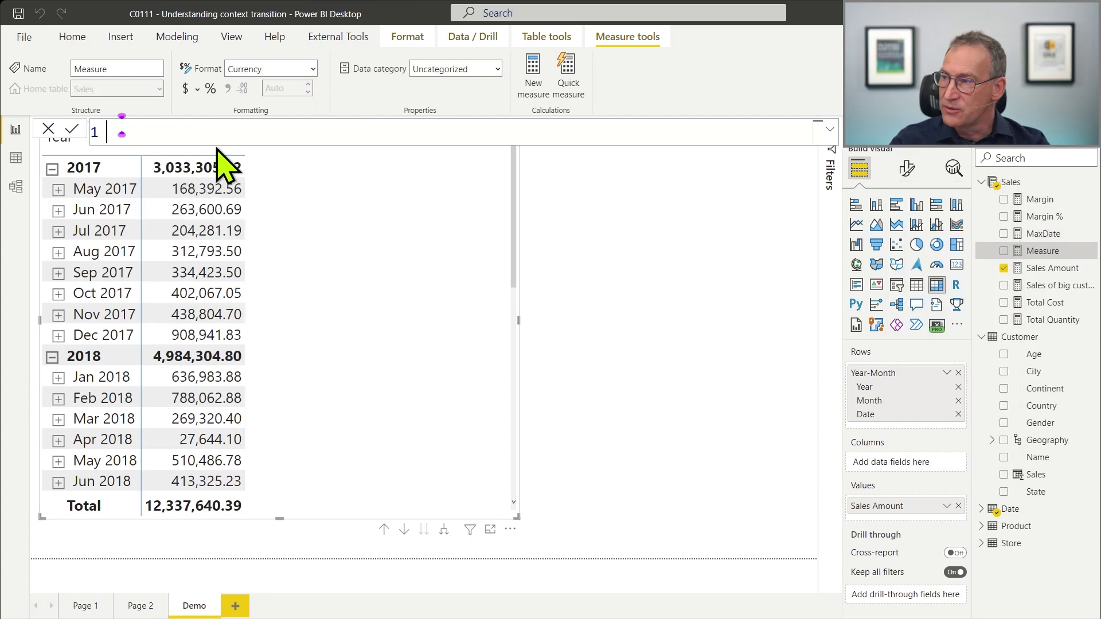
{"action": "type", "text": "RT Sales 1"}
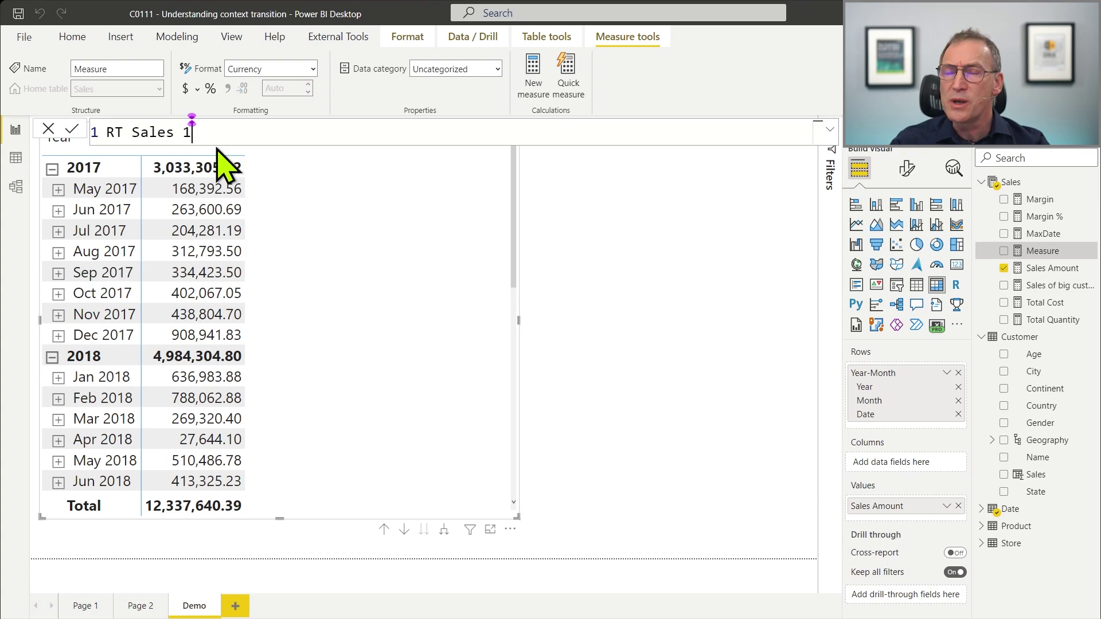
{"action": "type", "text": " ="}
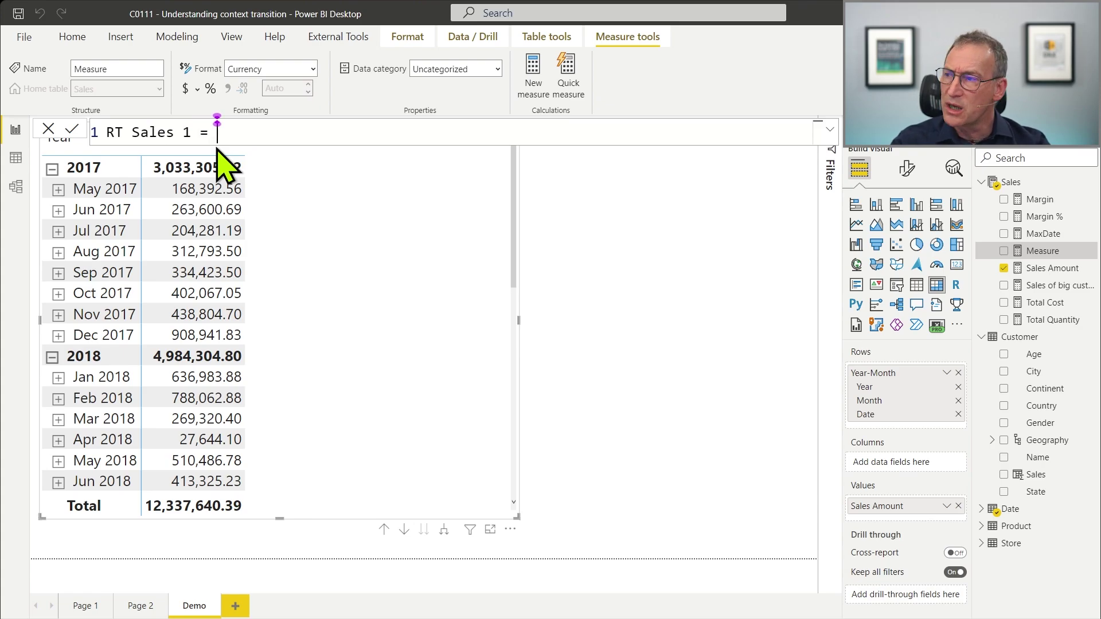
Begin the RT Sales 1 expression with CALCULATE, using [Sales Amount] as its first argument on its own line
{"action": "key", "text": "shift+Return"}
{"action": "type", "text": "CAL"}
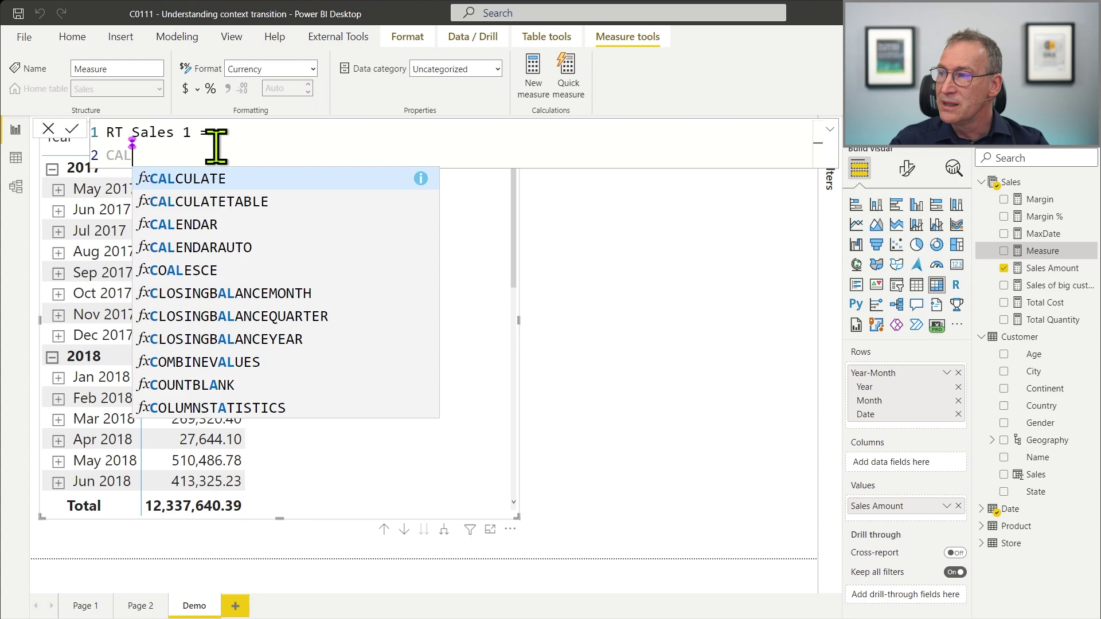
{"action": "key", "text": "Tab"}
{"action": "key", "text": "Left"}
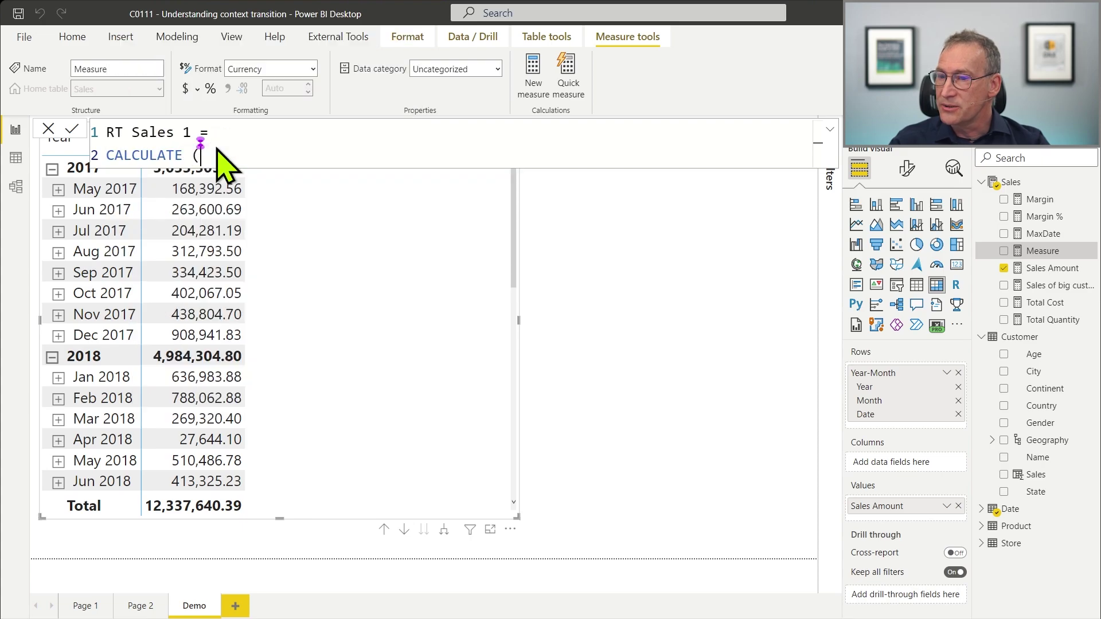
{"action": "left_click", "coordinate": [216, 151]}
{"action": "key", "text": "shift+Return"}
{"action": "type", "text": "[S"}
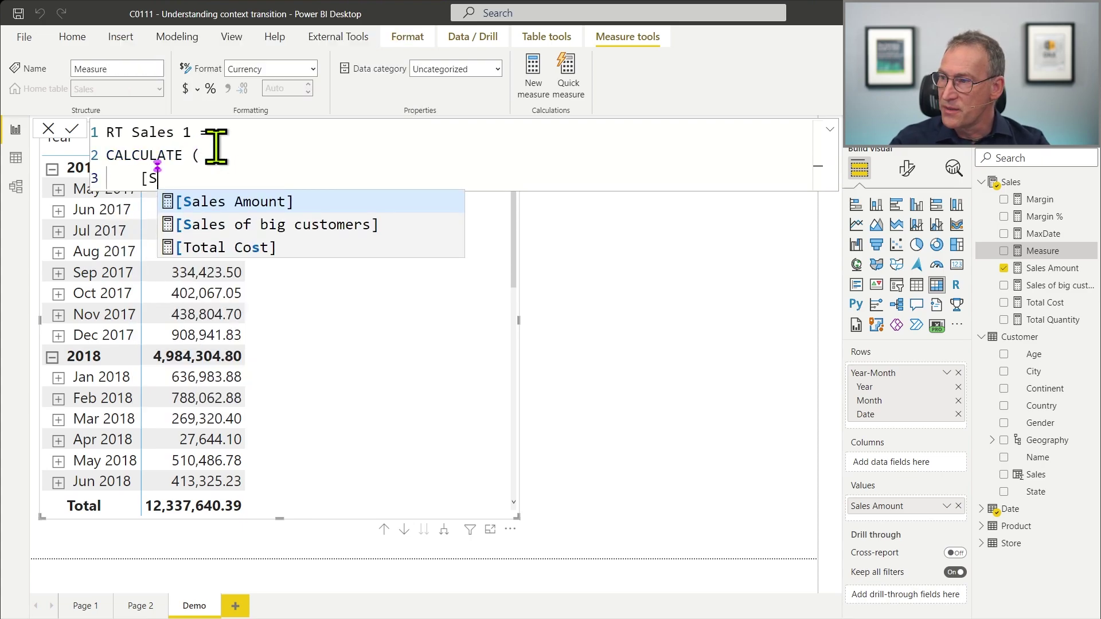
{"action": "key", "text": "Tab"}
{"action": "type", "text": ","}
{"action": "key", "text": "shift+Return"}
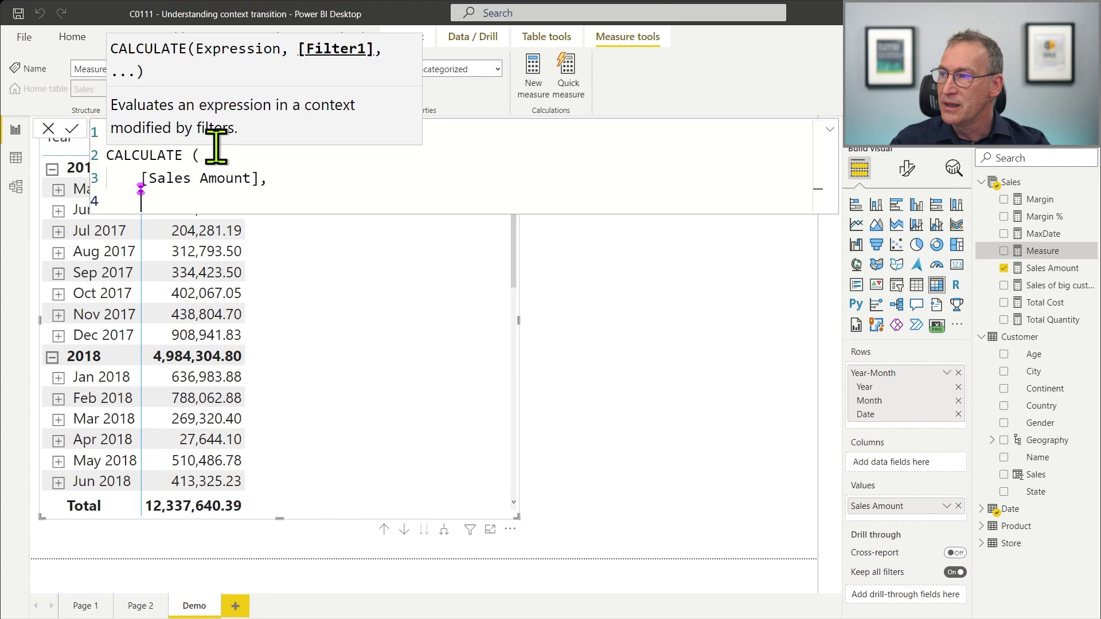
Add a FILTER over ALL ( 'Date' ) with the condition 'Date'[Date] <= [MaxDate] as CALCULATE's filter argument
{"action": "type", "text": "FILTER "}
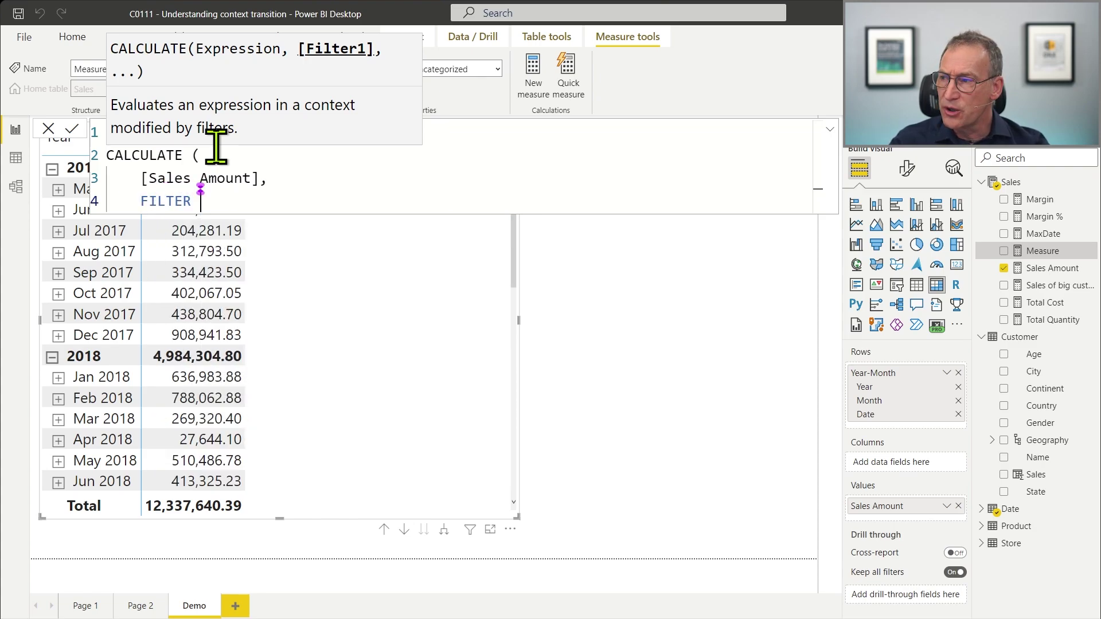
{"action": "type", "text": "( ALL ( 'D"}
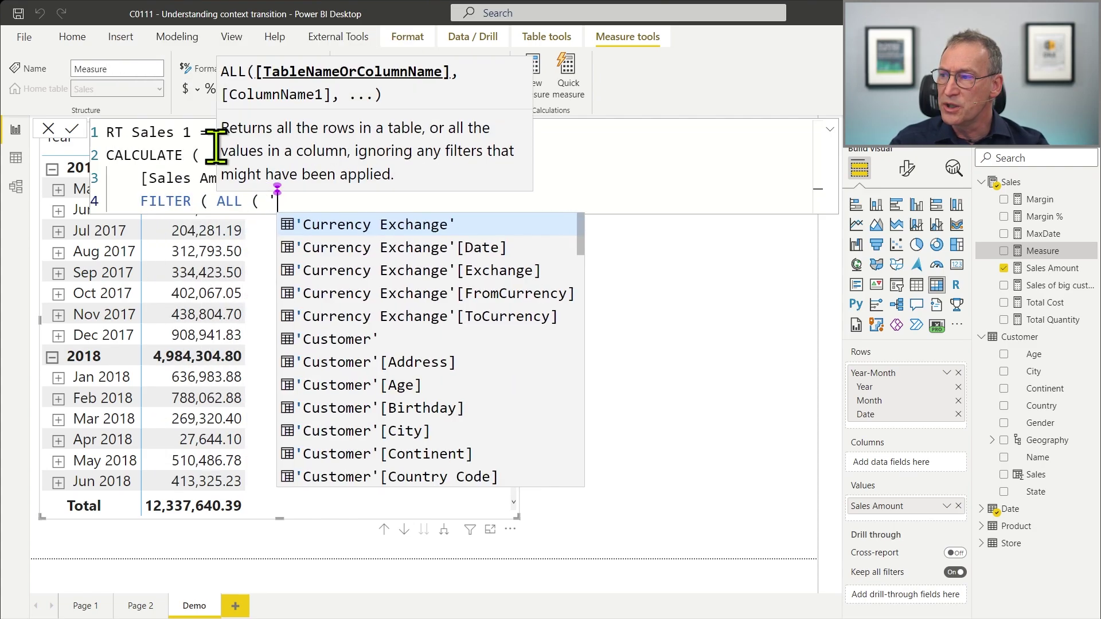
{"action": "type", "text": "ate' ), '"}
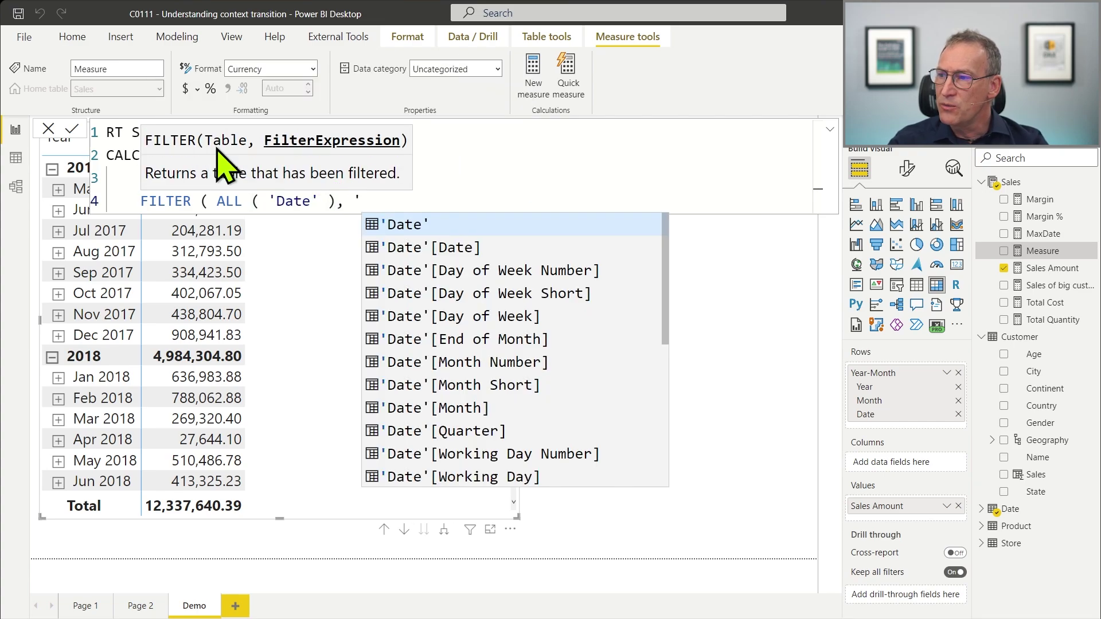
{"action": "key", "text": "Down"}
{"action": "key", "text": "Tab"}
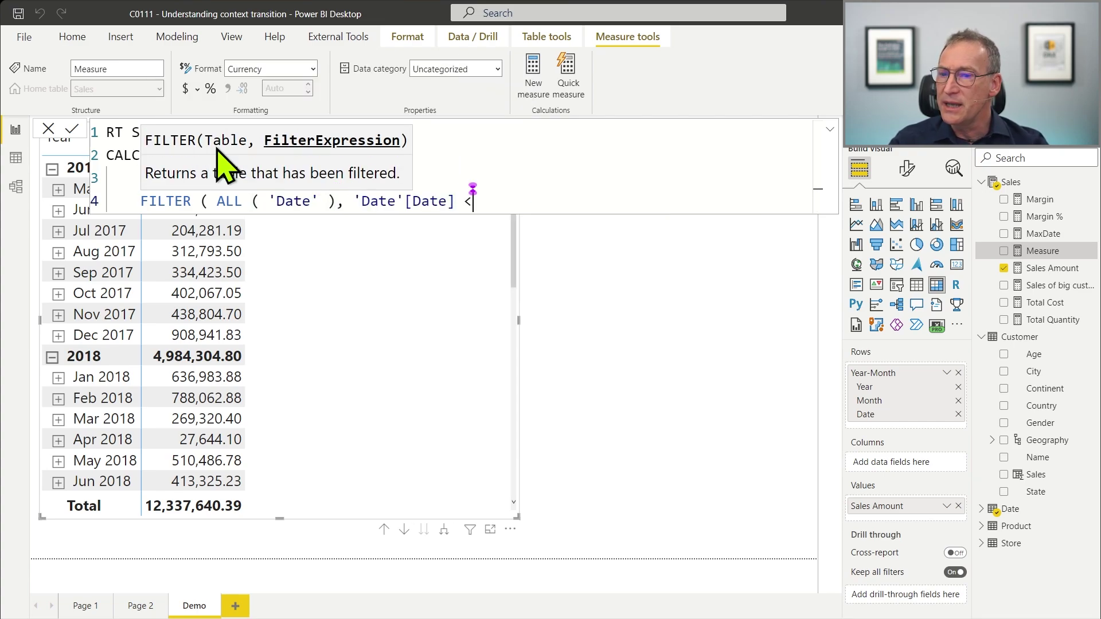
{"action": "type", "text": "<"}
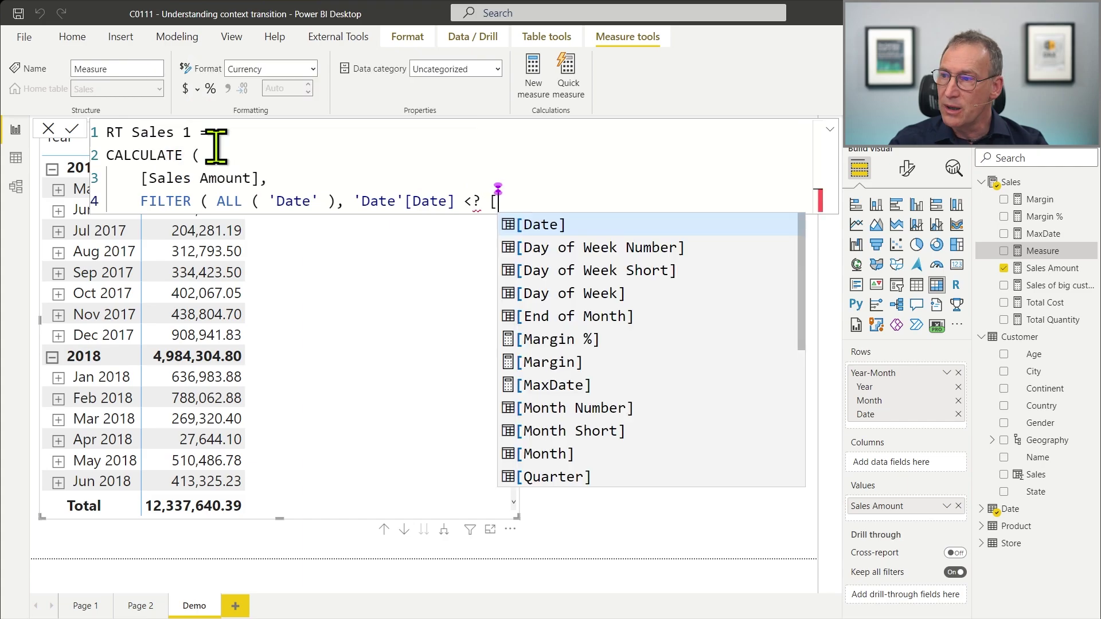
{"action": "key", "text": "Escape"}
{"action": "type", "text": "= "}
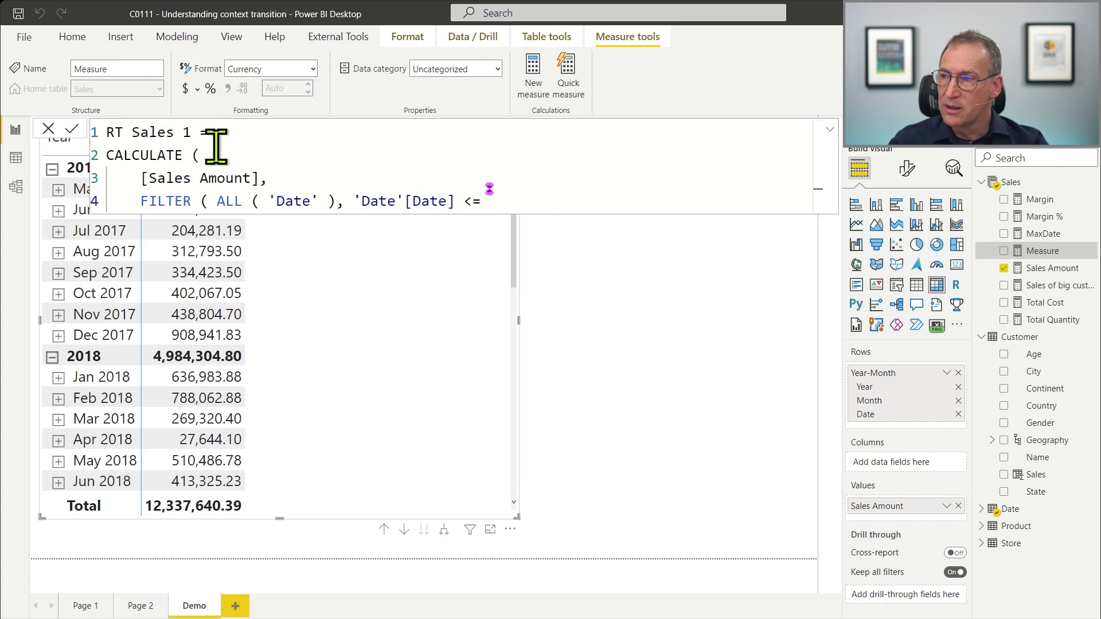
{"action": "type", "text": "[Max"}
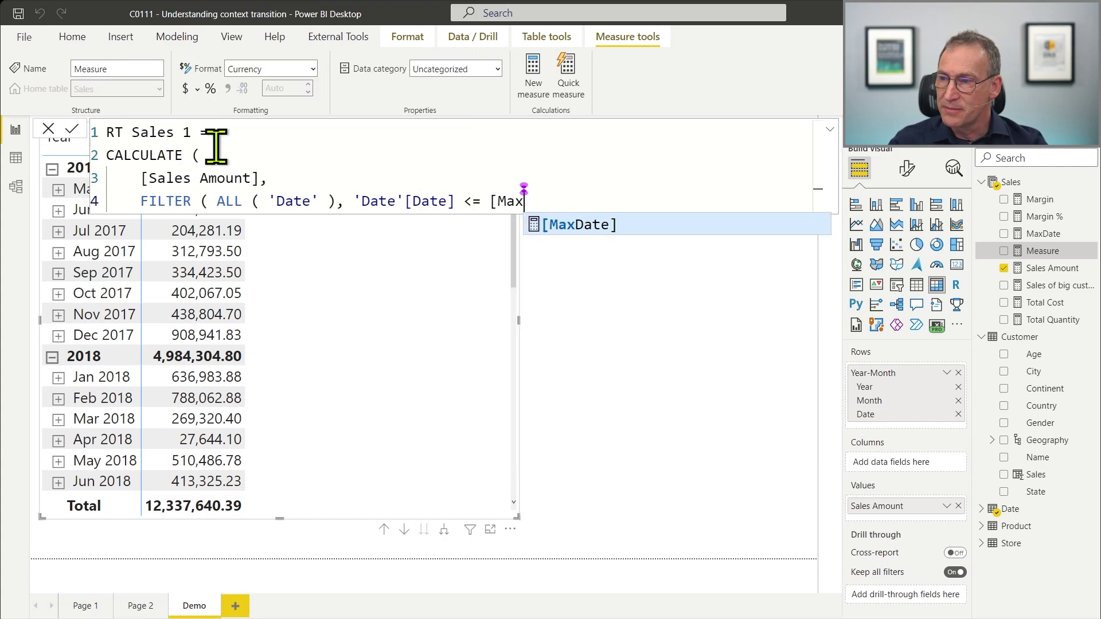
{"action": "key", "text": "Tab"}
Close the FILTER and CALCULATE parentheses, placing CALCULATE's closing parenthesis unindented on its own line
{"action": "key", "text": "shift+Return"}
{"action": "type", "text": ")"}
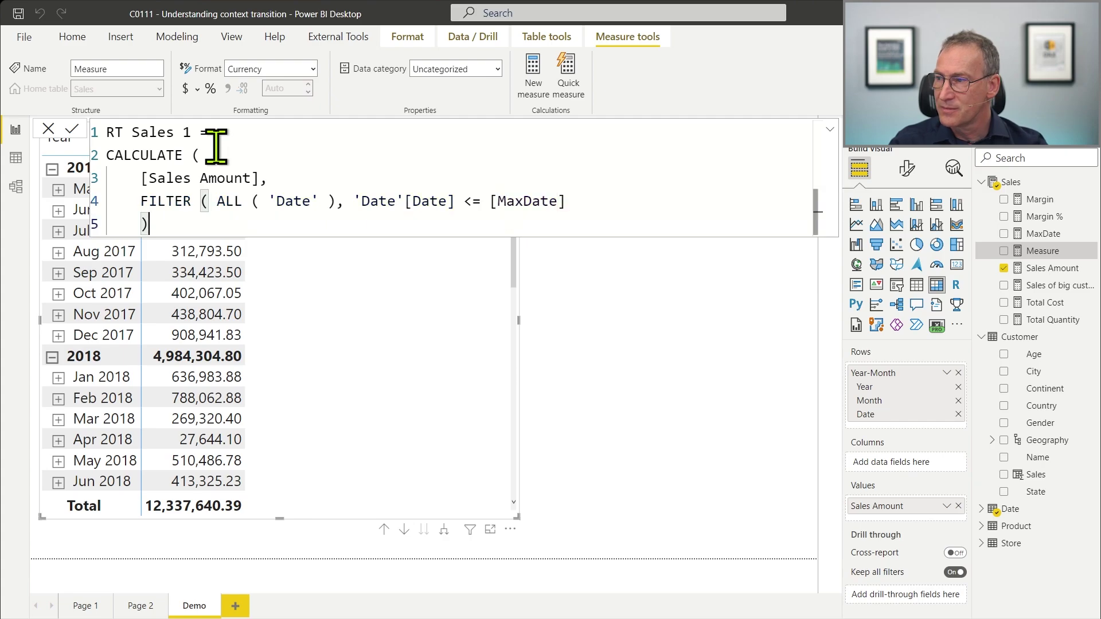
{"action": "key", "text": "Up"}
{"action": "key", "text": "End"}
{"action": "type", "text": ")"}
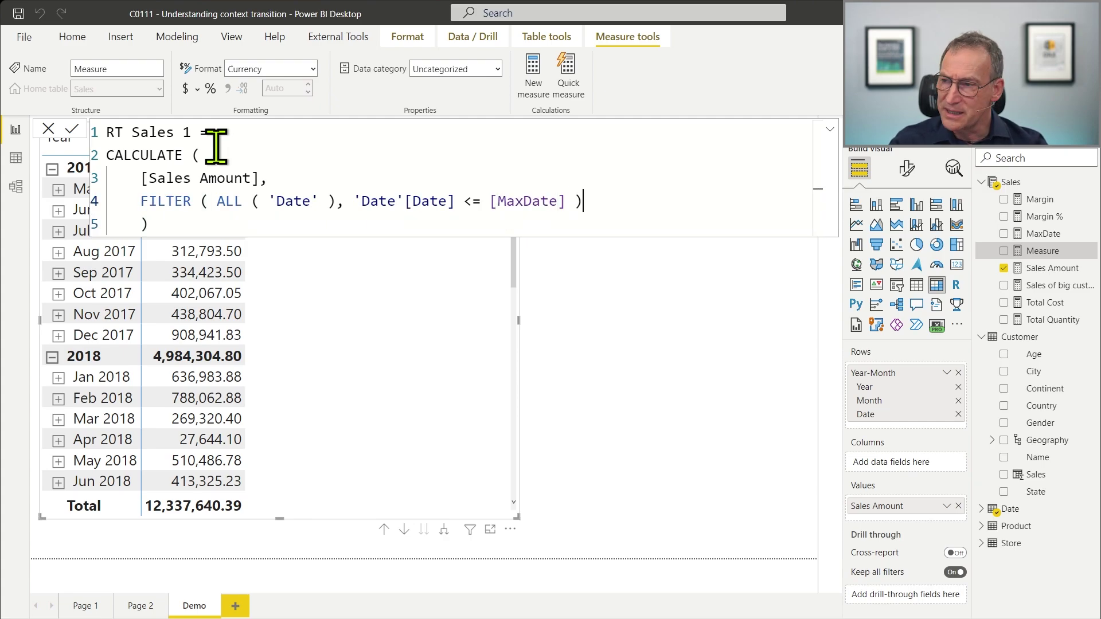
{"action": "key", "text": "Down"}
{"action": "key", "text": "shift+Tab"}
{"action": "key", "text": "Home"}
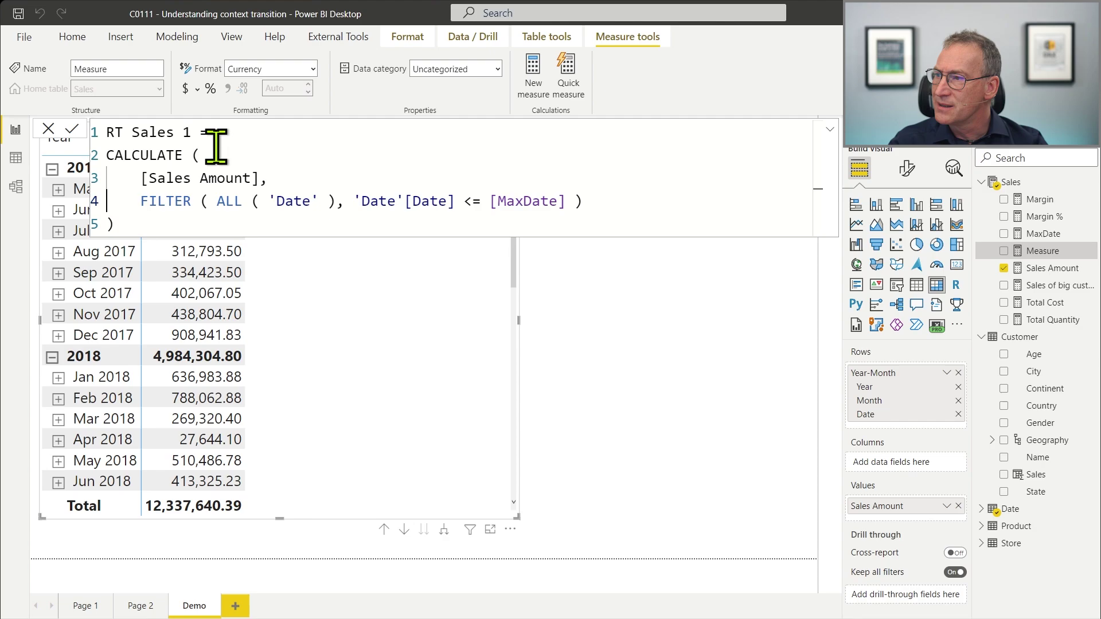
{"action": "key", "text": "Up"}
{"action": "key", "text": "Up"}
{"action": "key", "text": "Up"}
{"action": "key", "text": "Down"}
{"action": "key", "text": "Down"}
{"action": "key", "text": "Down"}
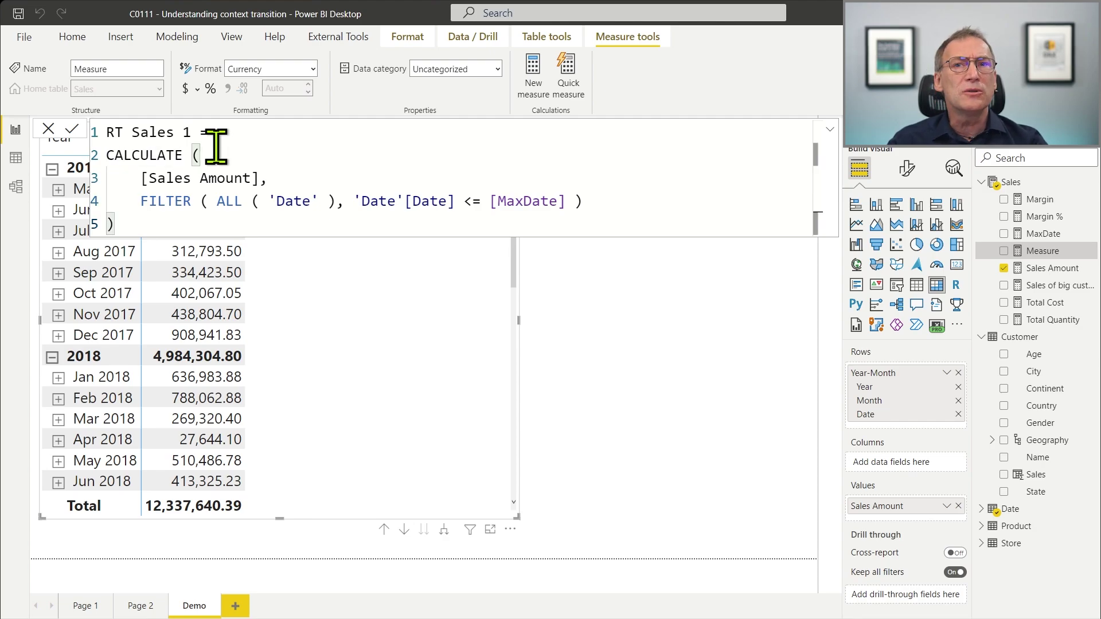
Examine the FILTER condition in the RT Sales 1 expression, highlighting its [MaxDate] measure reference
{"action": "key", "text": "Up"}
{"action": "key", "text": "ctrl+Right"}
{"action": "key", "text": "ctrl+Right"}
{"action": "key", "text": "ctrl+Right"}
{"action": "key", "text": "ctrl+Right"}
{"action": "key", "text": "ctrl+Right"}
{"action": "key", "text": "ctrl+Right"}
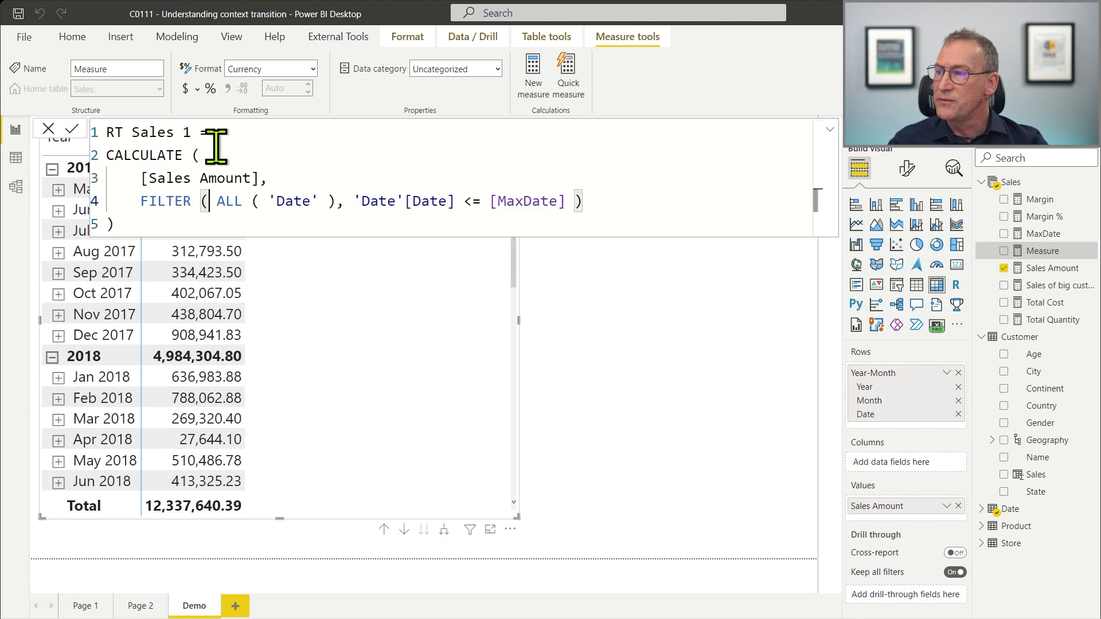
{"action": "key", "text": "End"}
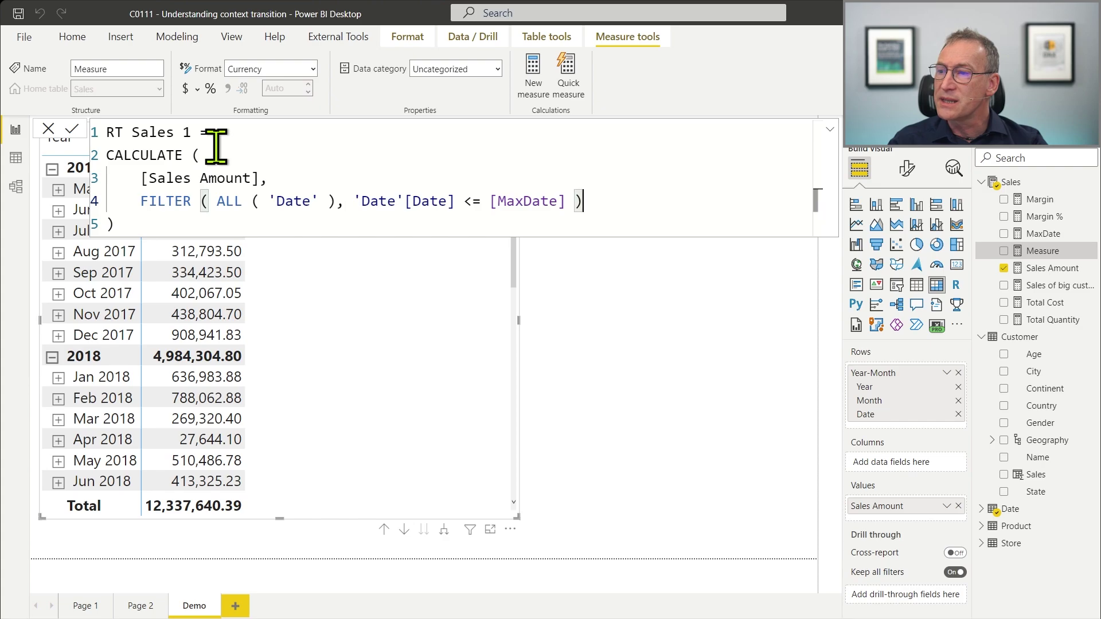
{"action": "key", "text": "Left"}
{"action": "key", "text": "Left"}
{"action": "key", "text": "ctrl+shift+Left"}
{"action": "key", "text": "ctrl+shift+Left"}
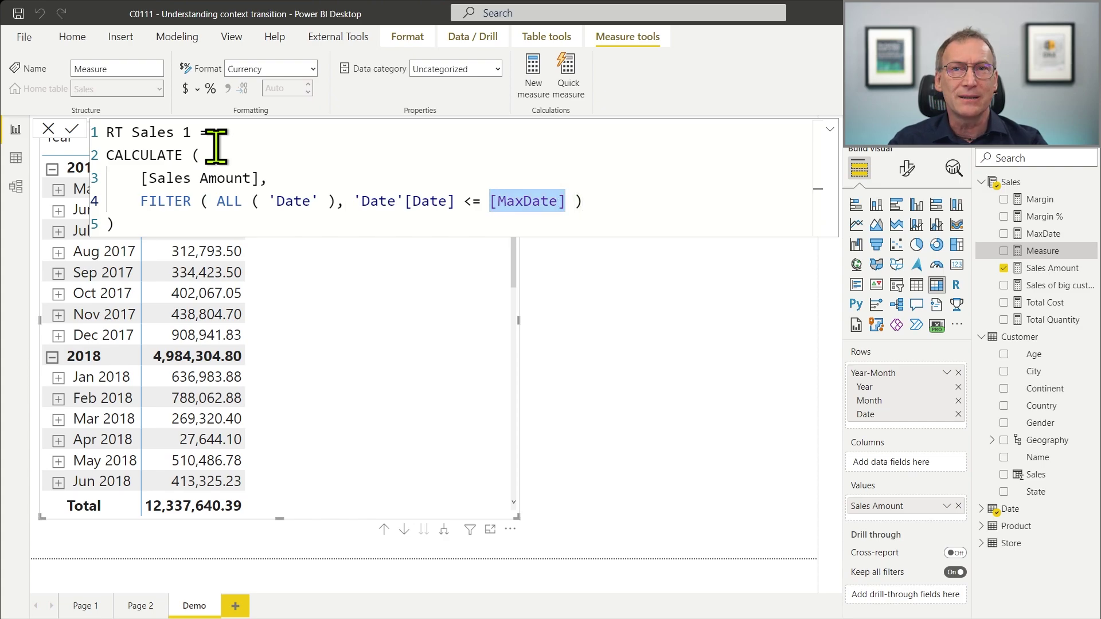
Commit RT Sales 1 with the Decimal number format and add it to the matrix values
{"action": "left_click", "coordinate": [215, 146]}
{"action": "key", "text": "Return"}
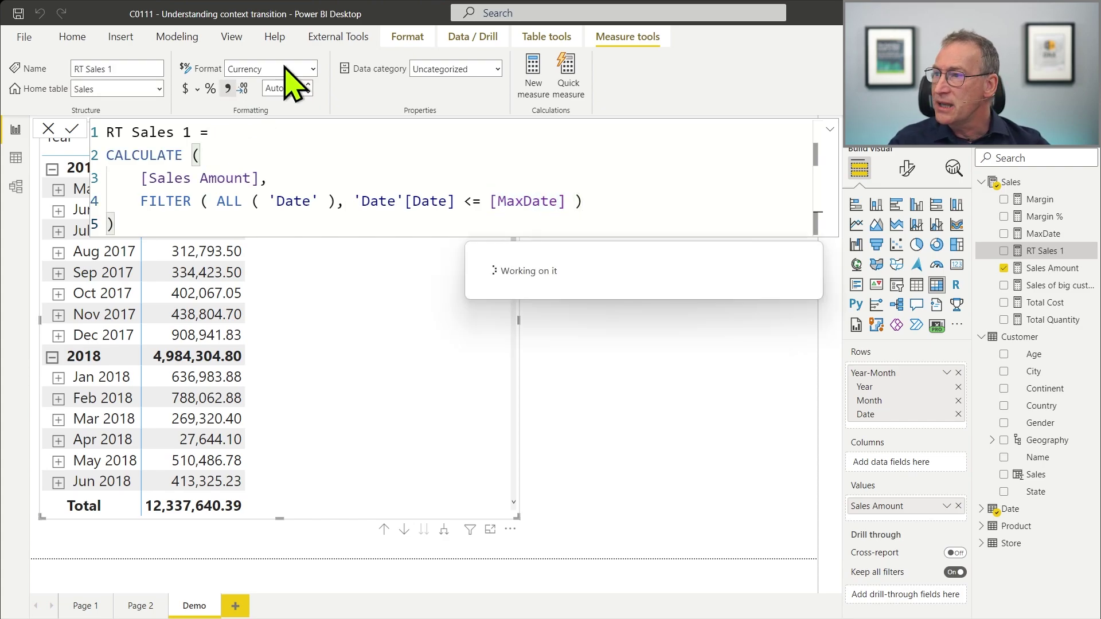
{"action": "left_click", "coordinate": [313, 70]}
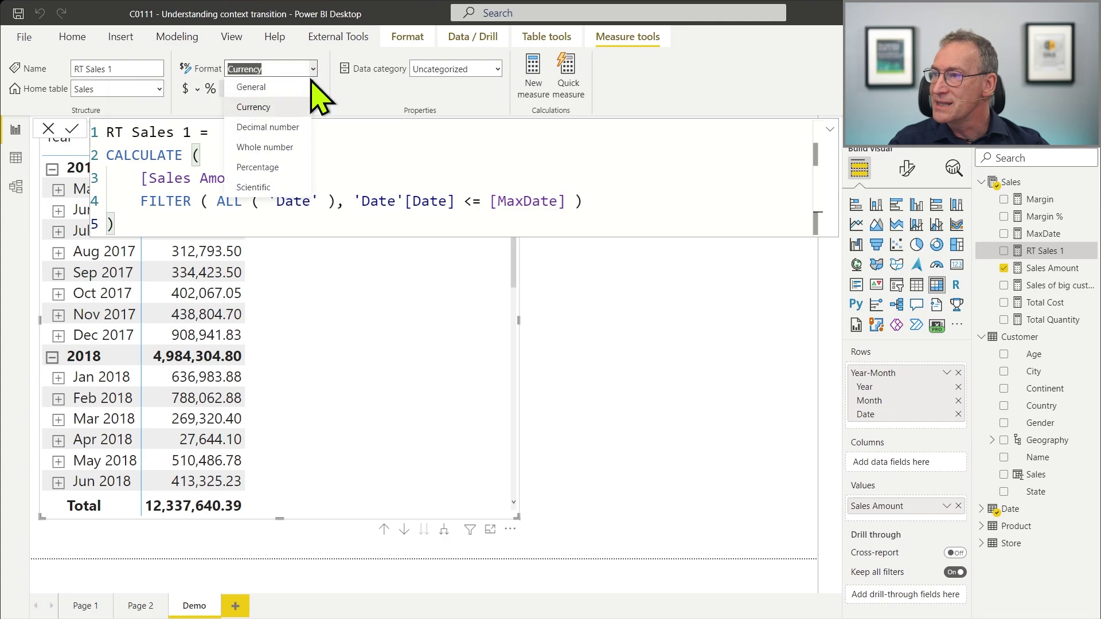
{"action": "left_click", "coordinate": [281, 128]}
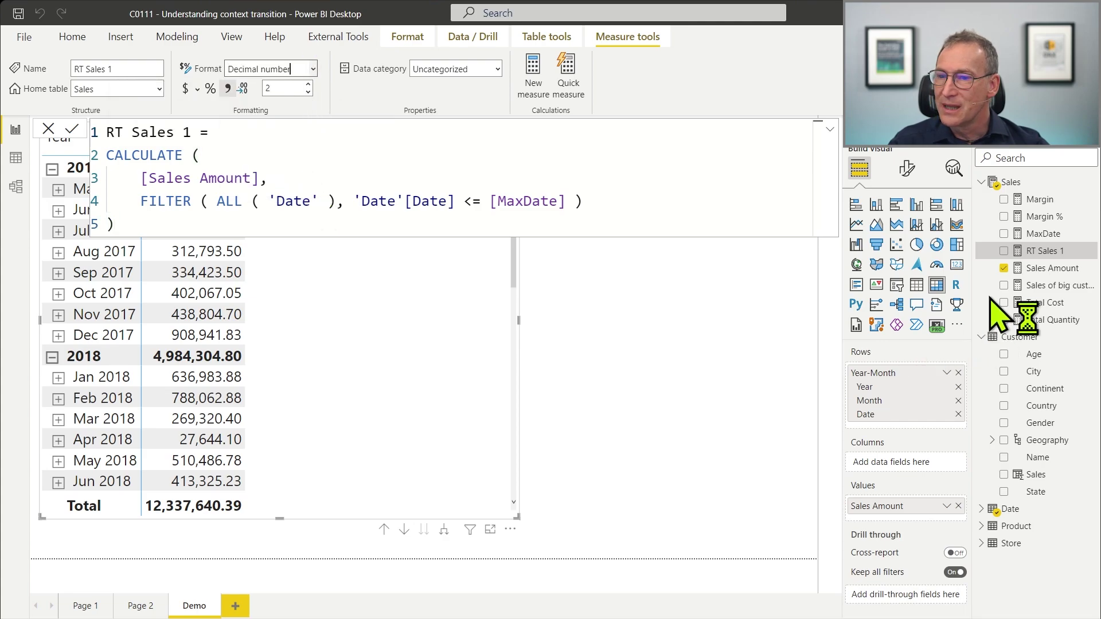
{"action": "left_click_drag", "start_coordinate": [1041, 250], "coordinate": [379, 339]}
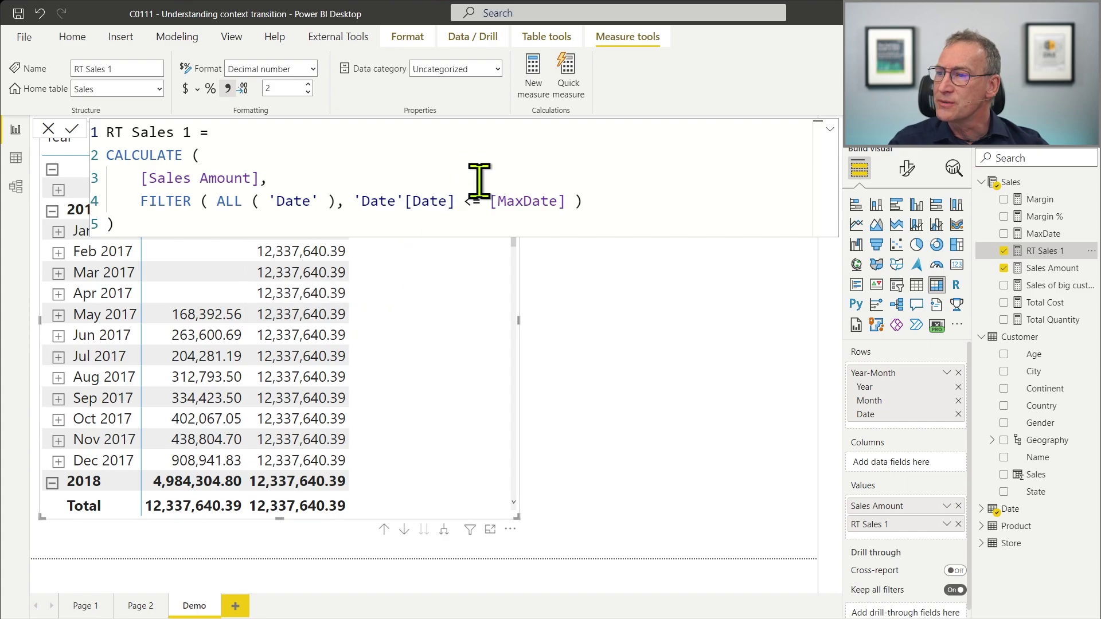
Review the RT Sales 1 filter argument, highlighting the FILTER over ALL ( 'Date' ), the date condition and the [MaxDate] reference
{"action": "left_click", "coordinate": [260, 218]}
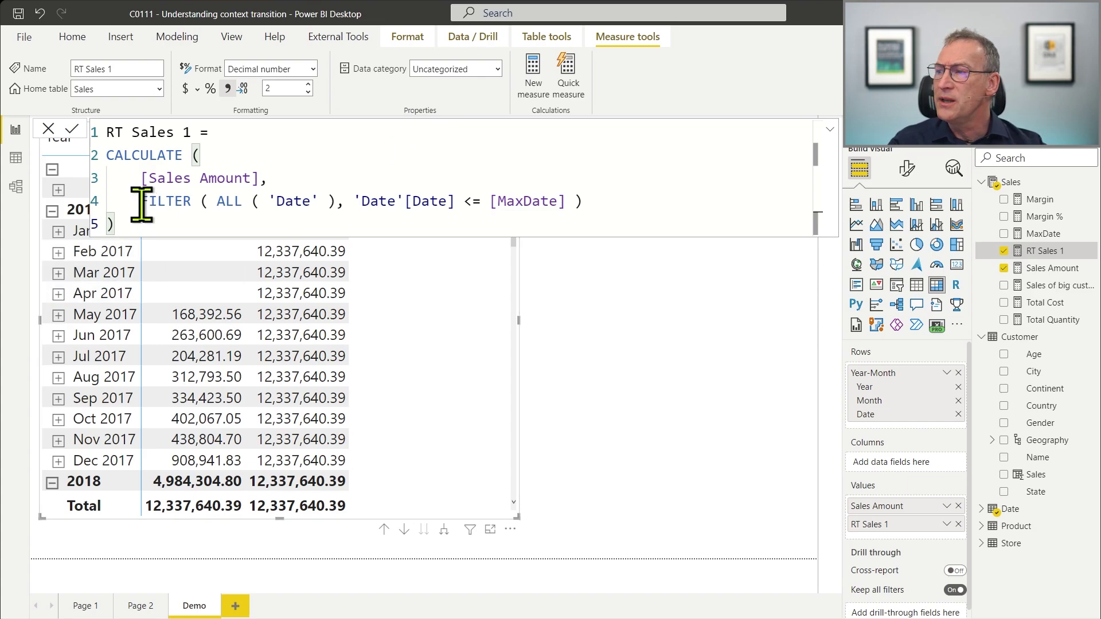
{"action": "left_click_drag", "start_coordinate": [140, 201], "coordinate": [340, 201]}
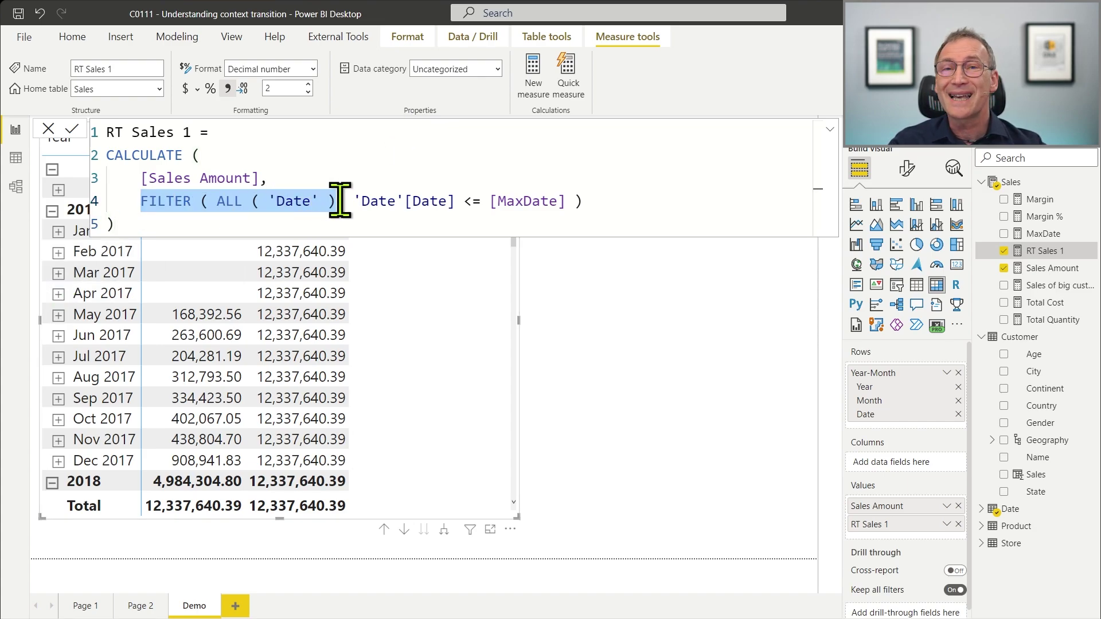
{"action": "left_click", "coordinate": [338, 201]}
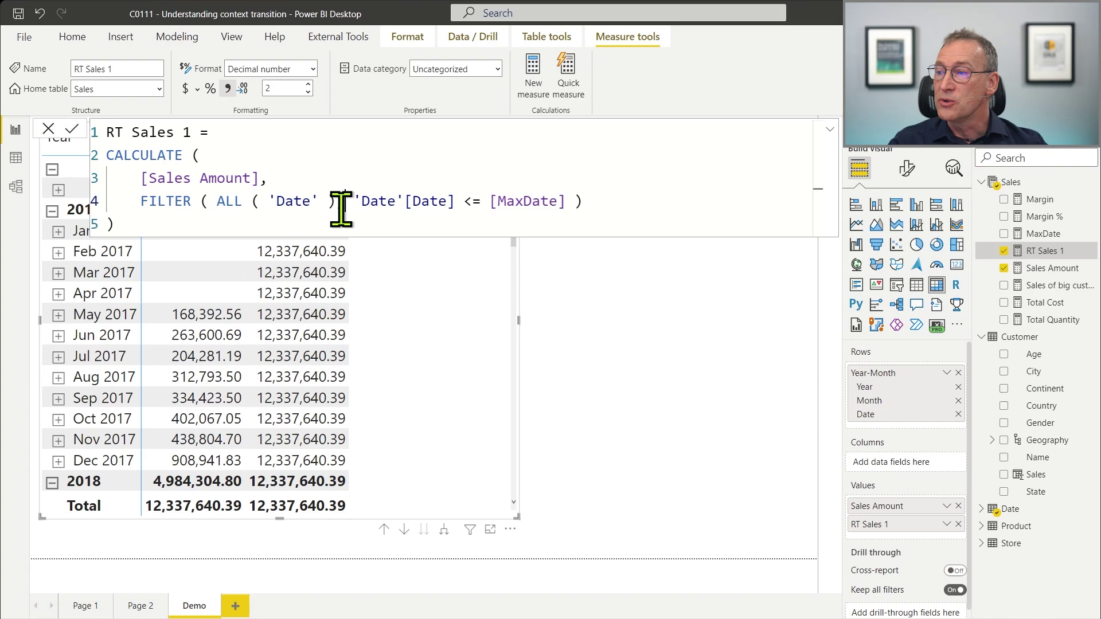
{"action": "left_click_drag", "start_coordinate": [344, 202], "coordinate": [563, 202]}
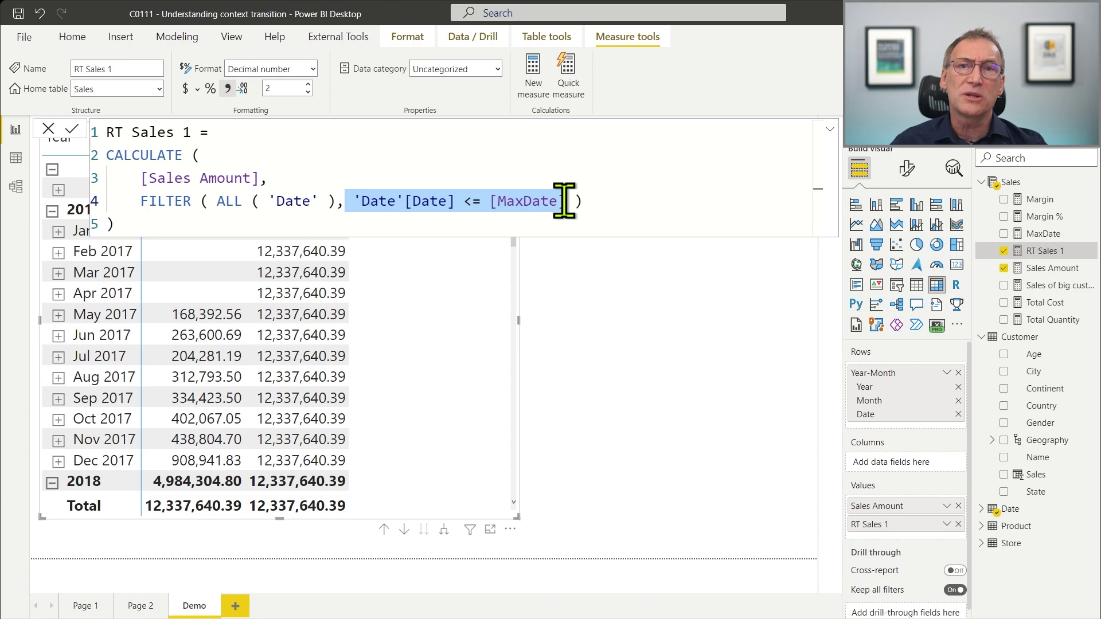
{"action": "left_click", "coordinate": [574, 201]}
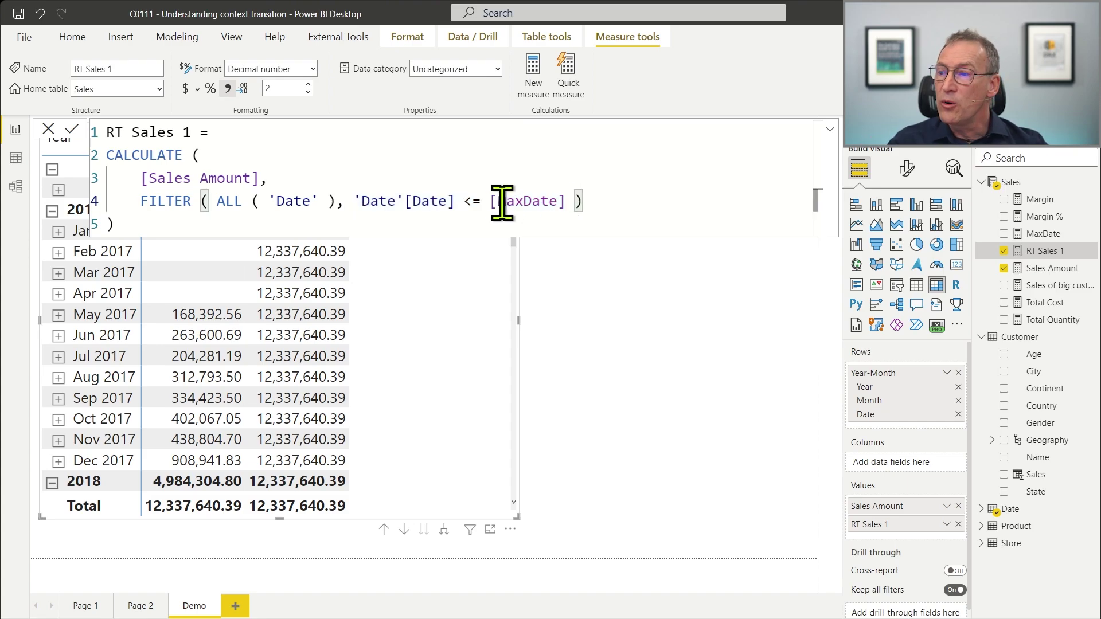
{"action": "left_click_drag", "start_coordinate": [492, 202], "coordinate": [565, 202]}
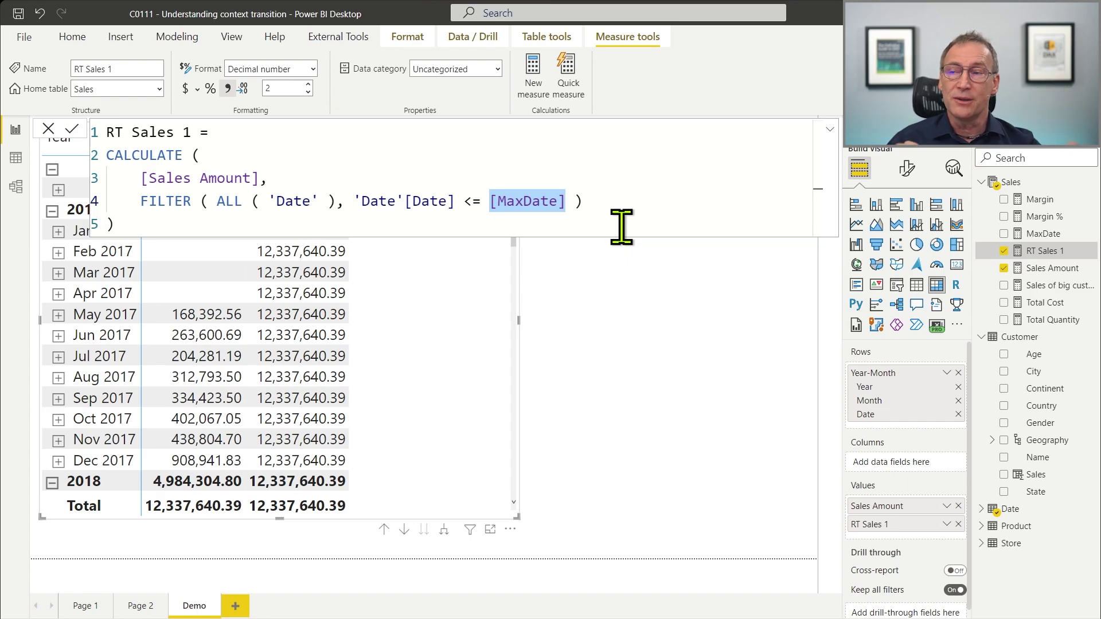
{"action": "left_click", "coordinate": [563, 210]}
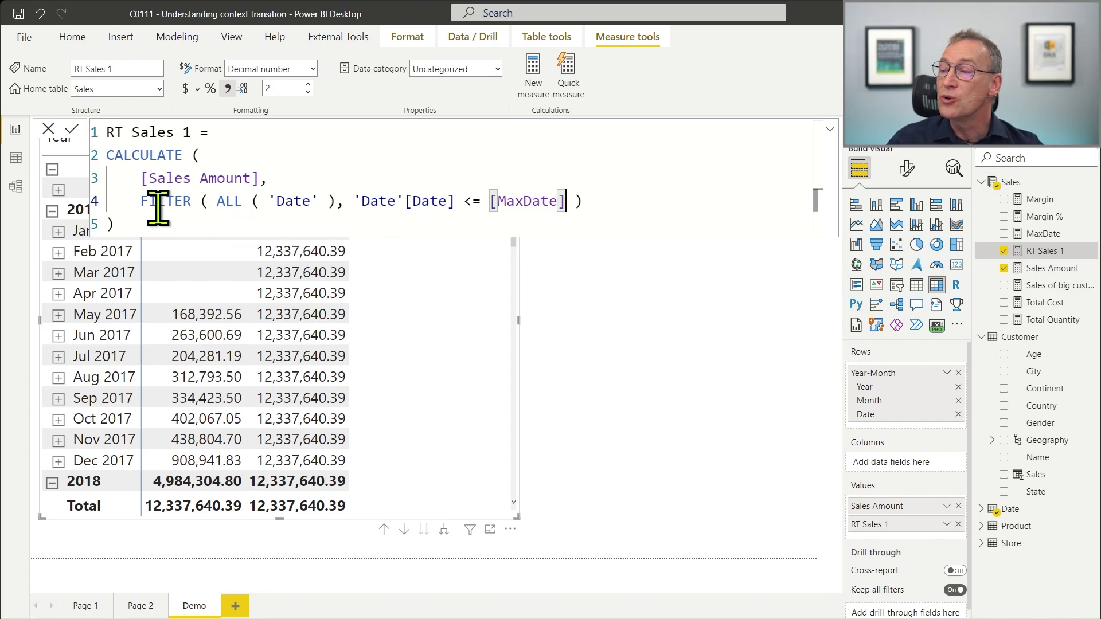
Copy the whole RT Sales 1 definition into a new measure in the Sales table and name it RT Sales 2
{"action": "left_click_drag", "start_coordinate": [165, 226], "coordinate": [93, 118]}
{"action": "key", "text": "ctrl+c"}
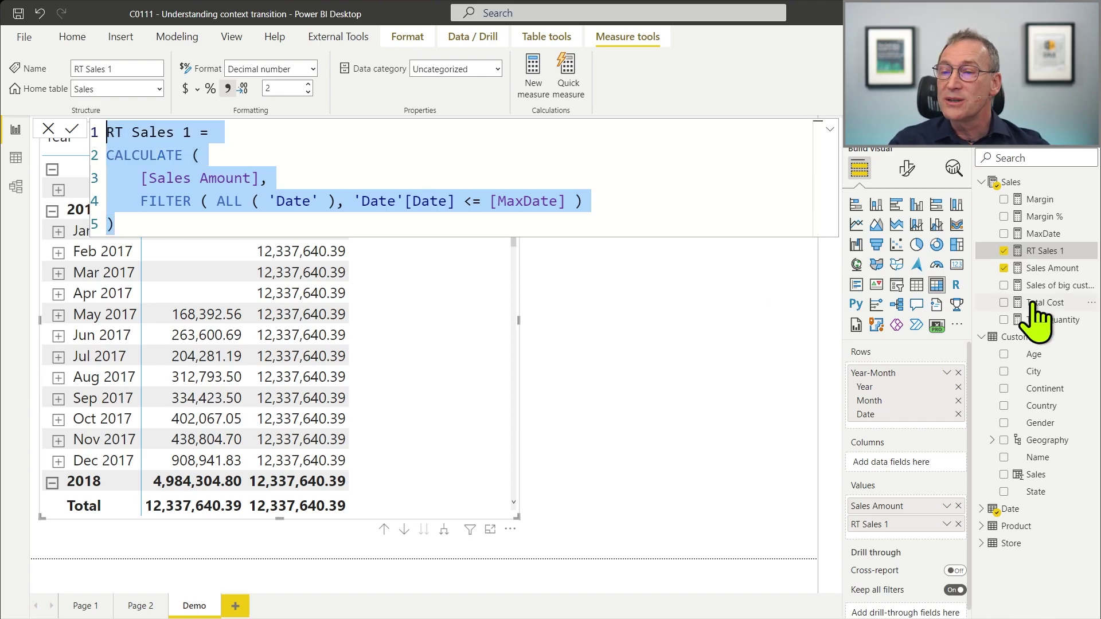
{"action": "right_click", "coordinate": [1023, 185]}
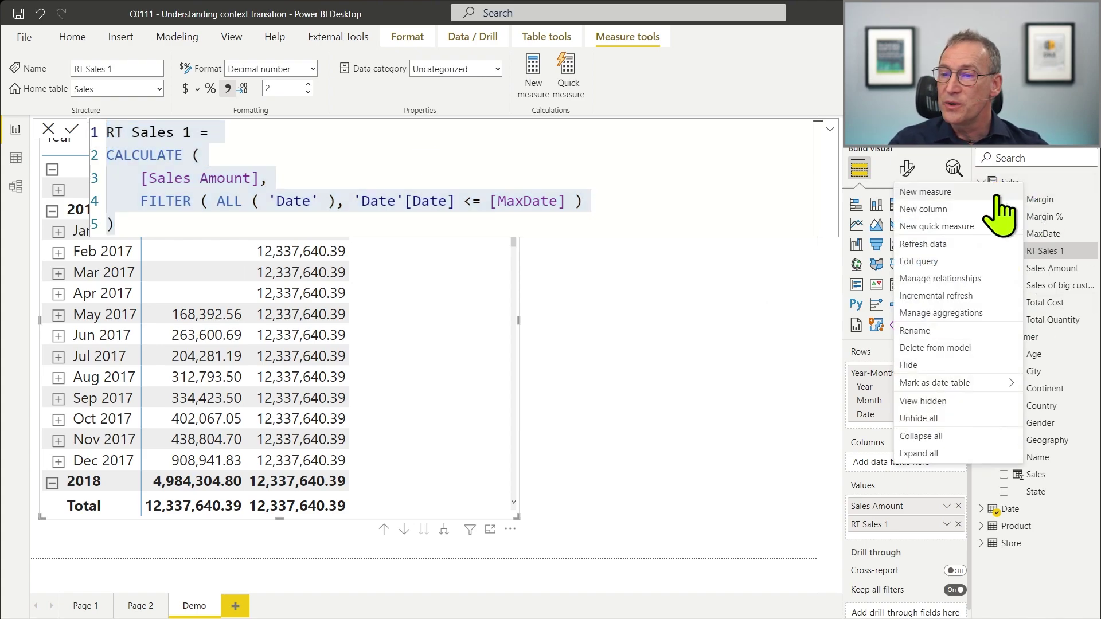
{"action": "left_click", "coordinate": [1022, 190]}
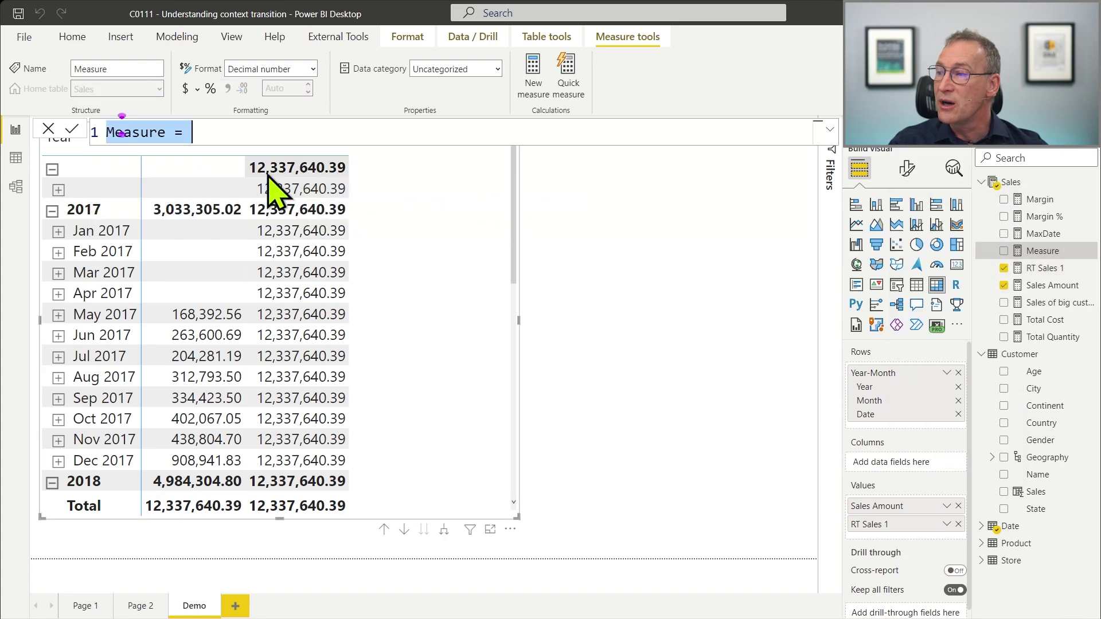
{"action": "key", "text": "ctrl+v"}
{"action": "left_click", "coordinate": [184, 133]}
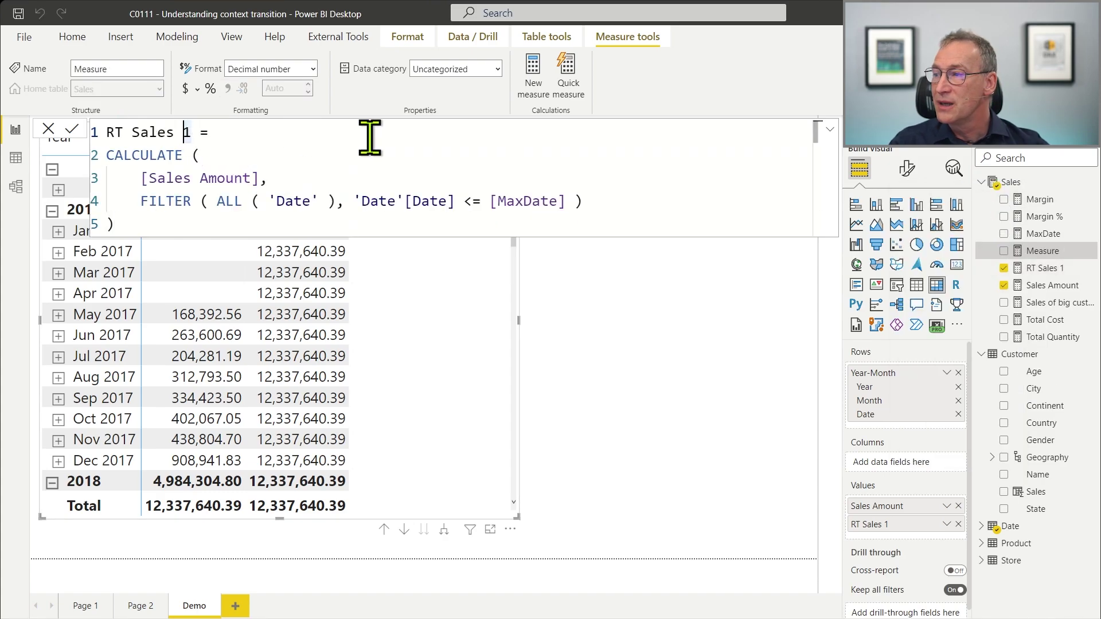
{"action": "key", "text": "Delete"}
{"action": "type", "text": "2"}
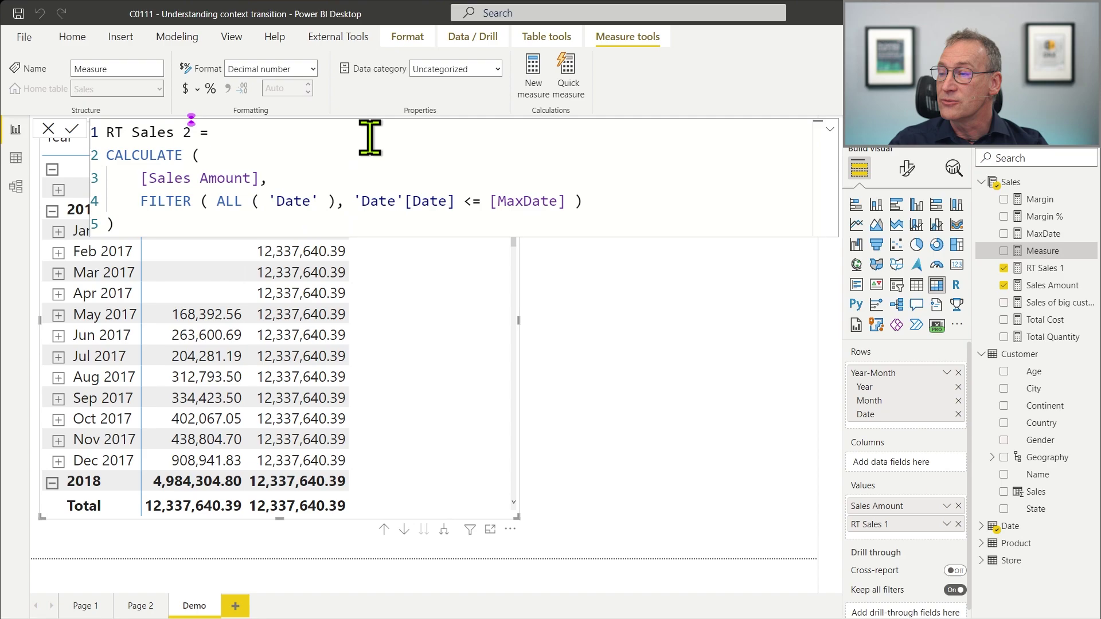
Replace [MaxDate] in the RT Sales 2 filter condition with MAX ( 'Date'[Date] )
{"action": "key", "text": "Down"}
{"action": "key", "text": "Down"}
{"action": "key", "text": "Down"}
{"action": "key", "text": "End"}
{"action": "key", "text": "Left"}
{"action": "key", "text": "Left"}
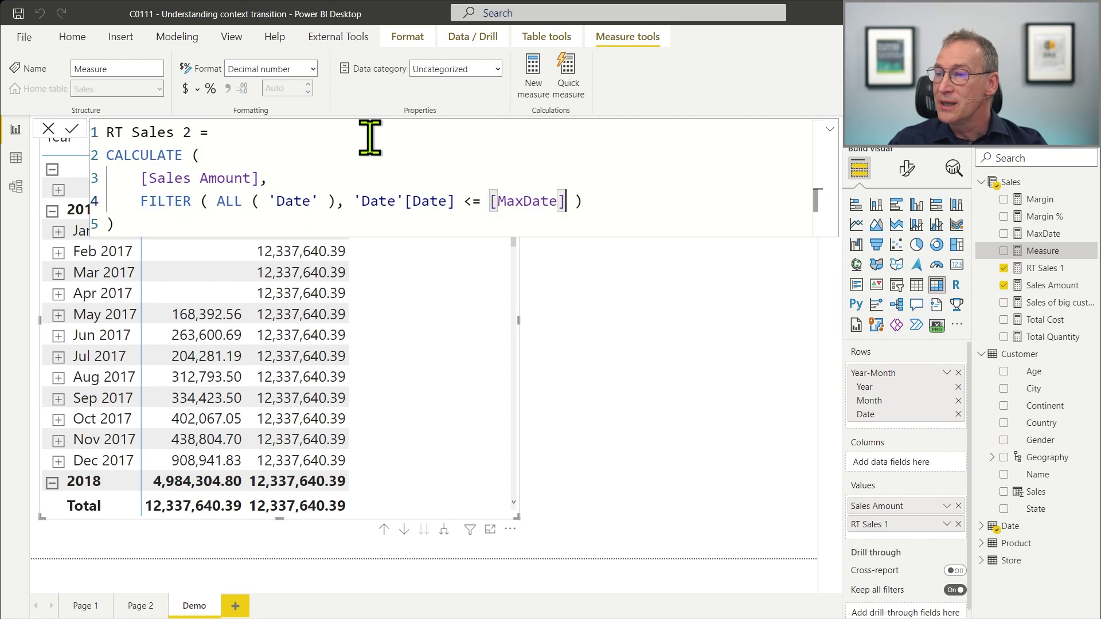
{"action": "key", "text": "shift+Left"}
{"action": "key", "text": "shift+Left"}
{"action": "key", "text": "shift+Left"}
{"action": "key", "text": "shift+Left"}
{"action": "key", "text": "shift+Left"}
{"action": "key", "text": "shift+Left"}
{"action": "key", "text": "shift+Left"}
{"action": "key", "text": "shift+Left"}
{"action": "key", "text": "shift+Left"}
{"action": "key", "text": "Delete"}
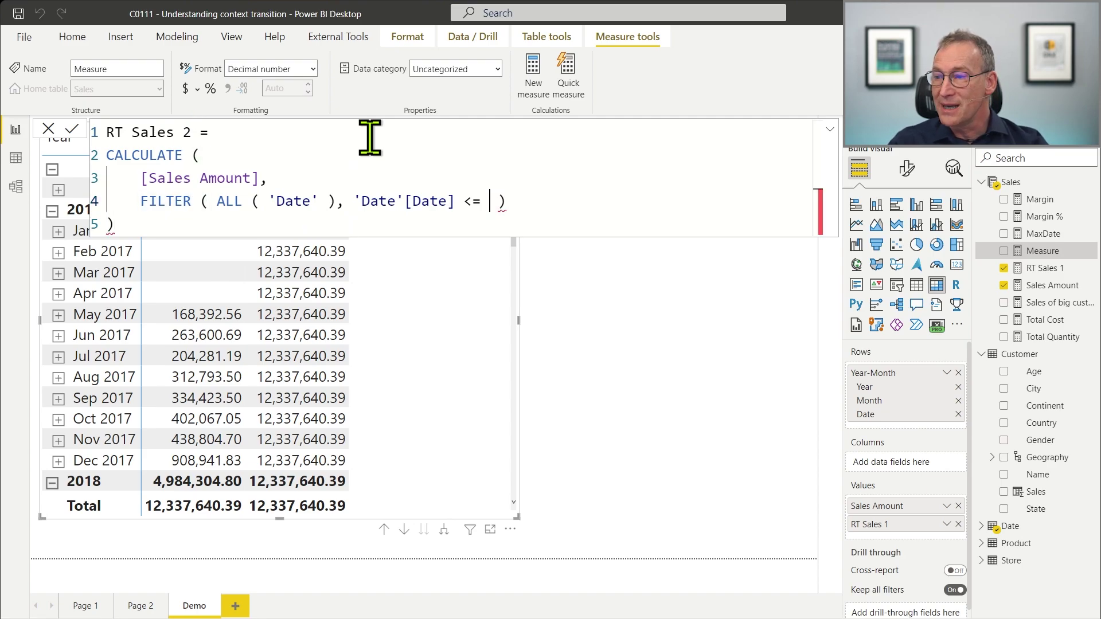
{"action": "type", "text": "MAX ( 'D"}
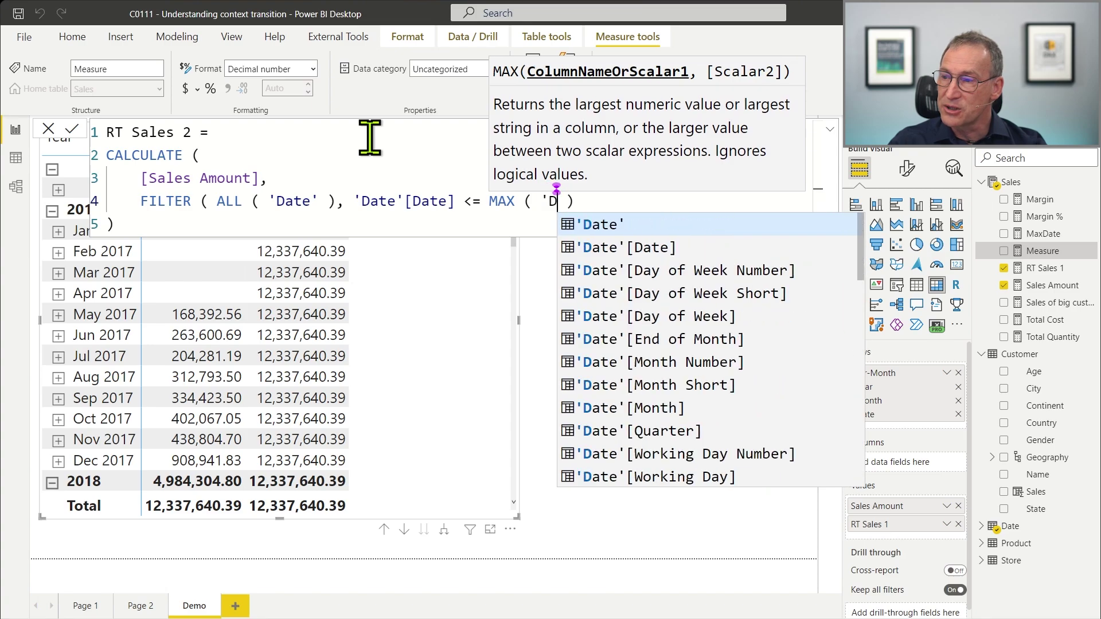
{"action": "key", "text": "Down"}
{"action": "key", "text": "Tab"}
{"action": "key", "text": "Right"}
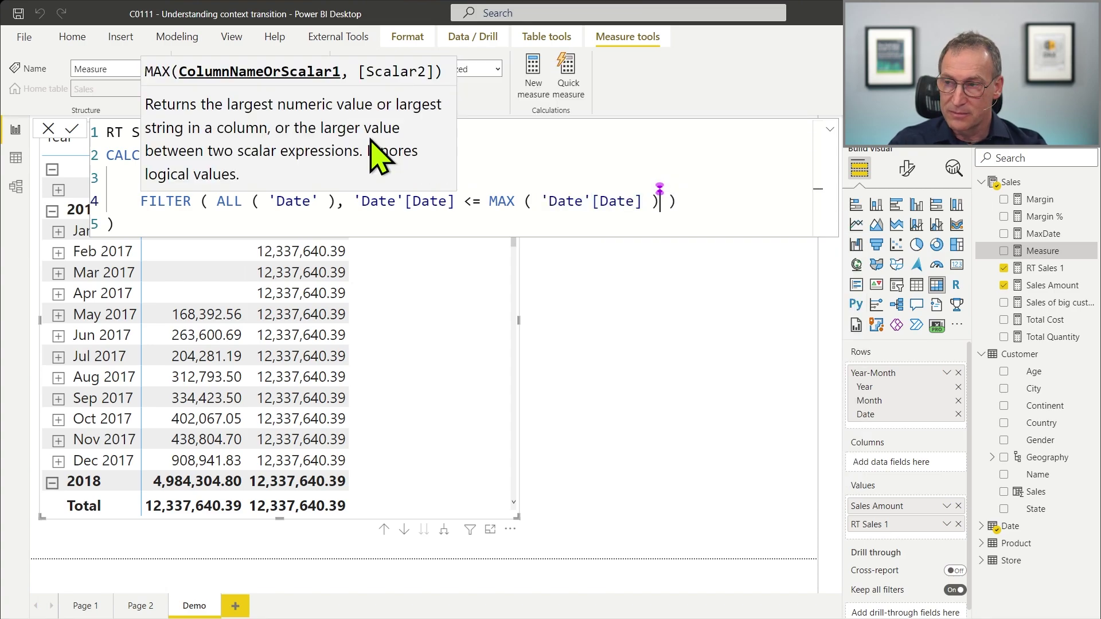
Highlight the MAX ( 'Date'[Date] ) expression in RT Sales 2 to examine what the date condition compares against
{"action": "key", "text": "ctrl+shift+Left"}
{"action": "key", "text": "ctrl+shift+Left"}
{"action": "key", "text": "ctrl+shift+Left"}
{"action": "key", "text": "ctrl+shift+Left"}
{"action": "key", "text": "ctrl+shift+Left"}
{"action": "key", "text": "ctrl+shift+Left"}
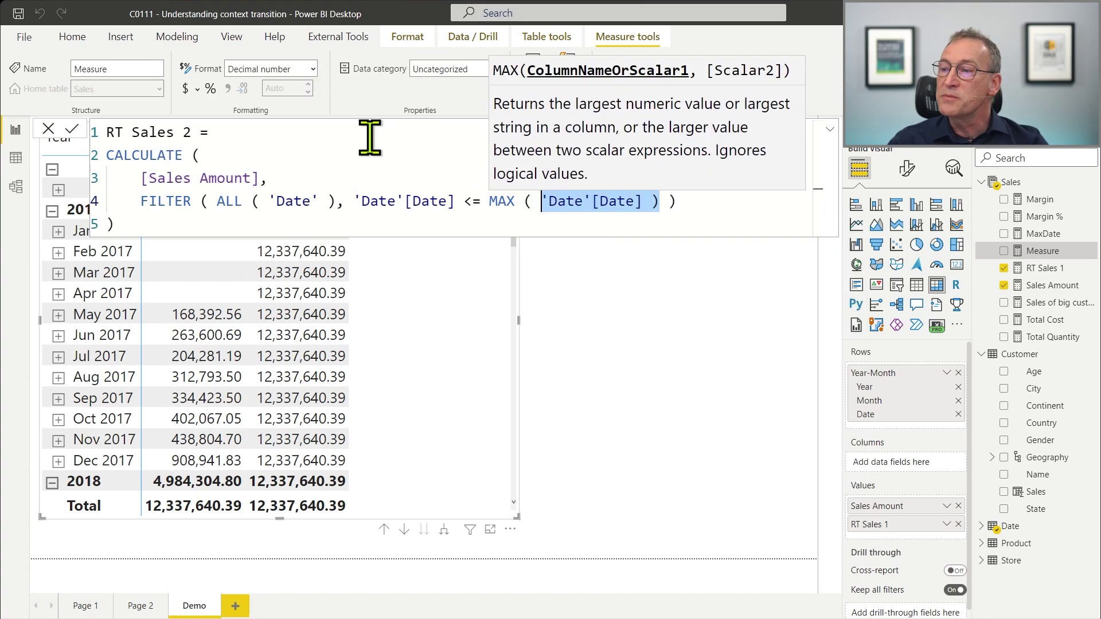
{"action": "key", "text": "ctrl+shift+Left"}
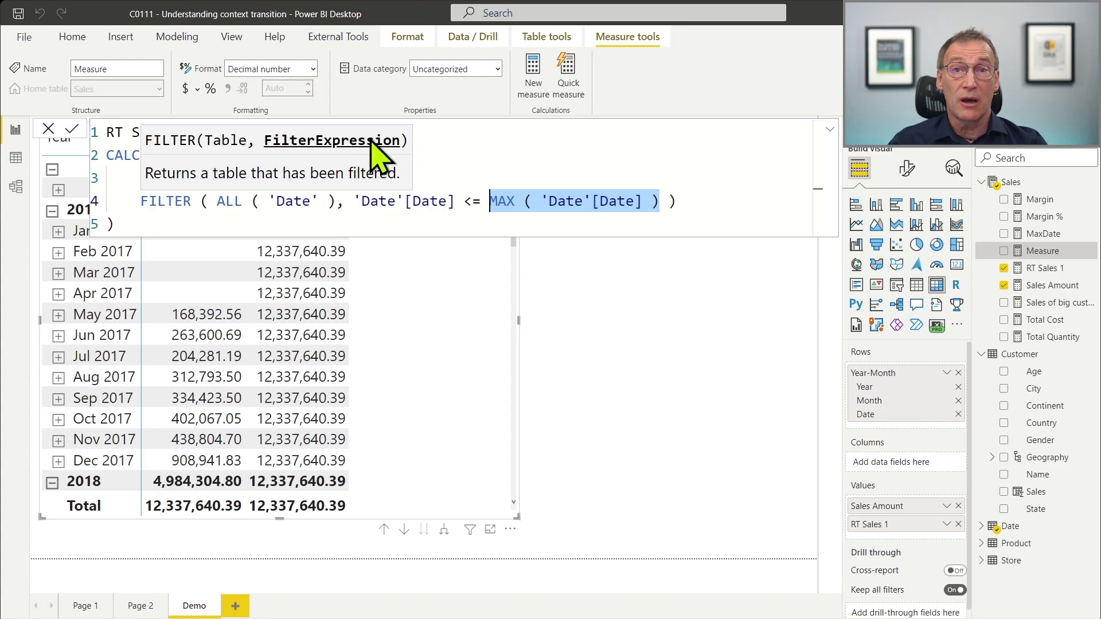
{"action": "key", "text": "End"}
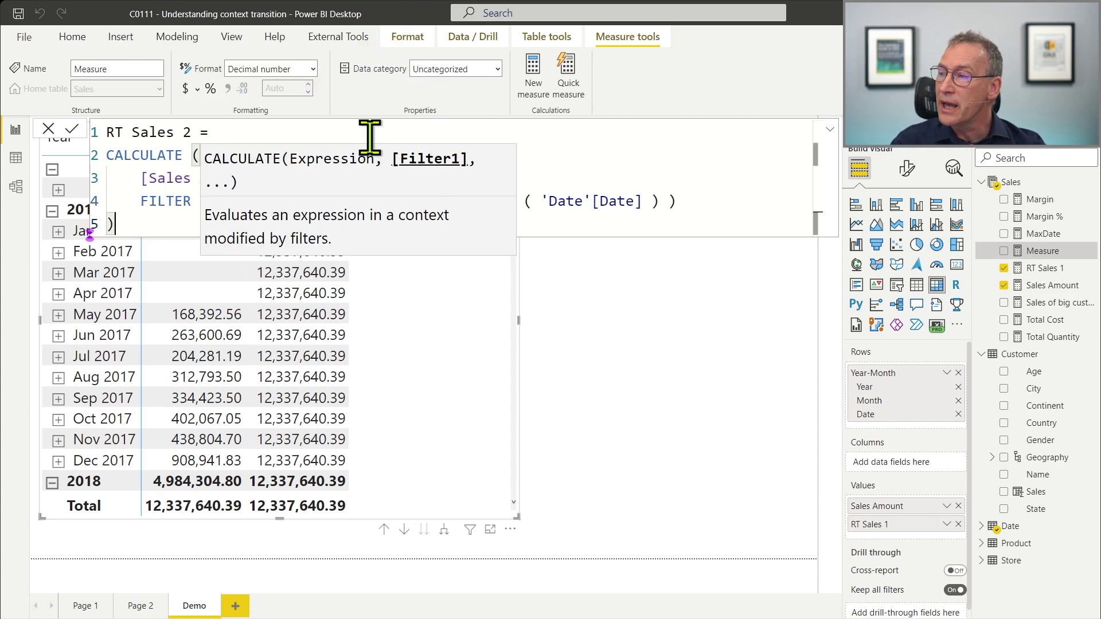
Commit RT Sales 2 with the Decimal number format and add it to the matrix beside RT Sales 1
{"action": "key", "text": "Return"}
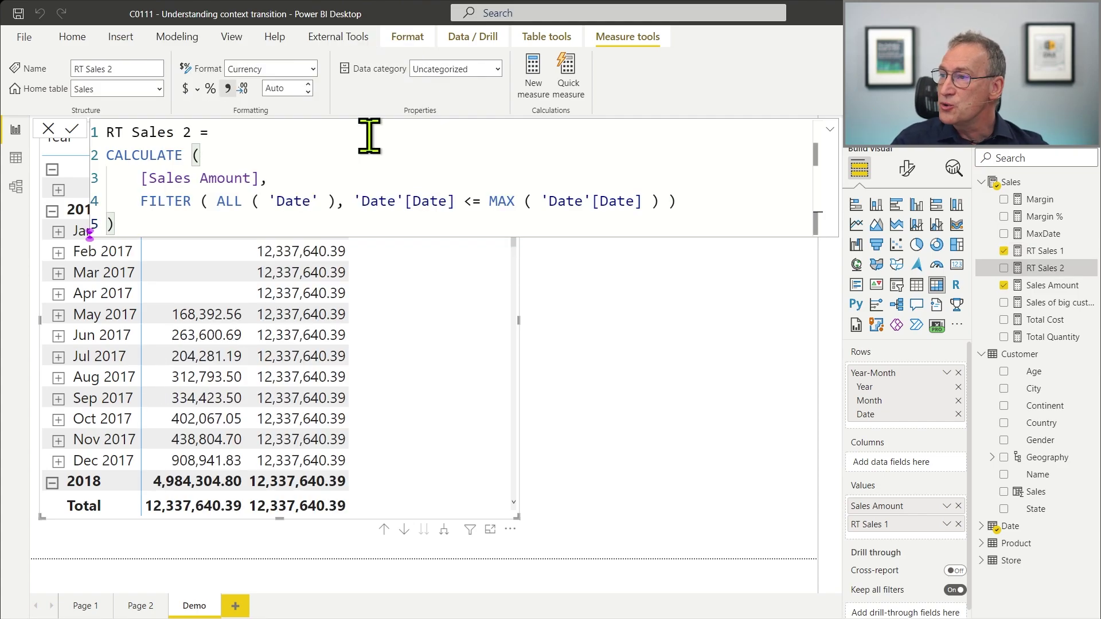
{"action": "left_click", "coordinate": [312, 68]}
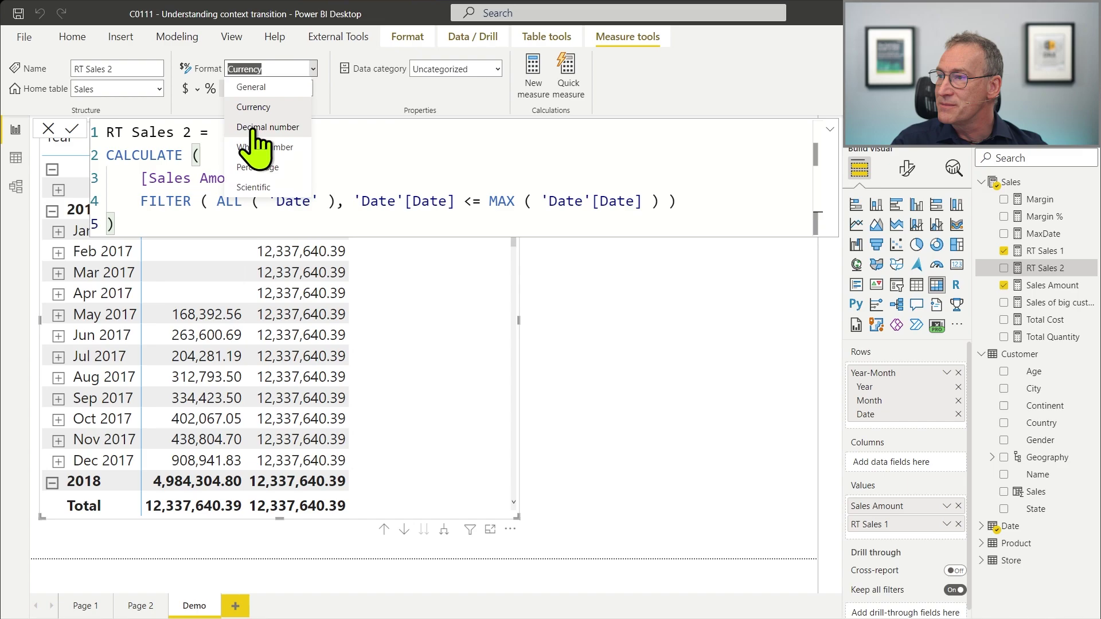
{"action": "left_click", "coordinate": [252, 127]}
{"action": "left_click_drag", "start_coordinate": [1058, 274], "coordinate": [450, 366]}
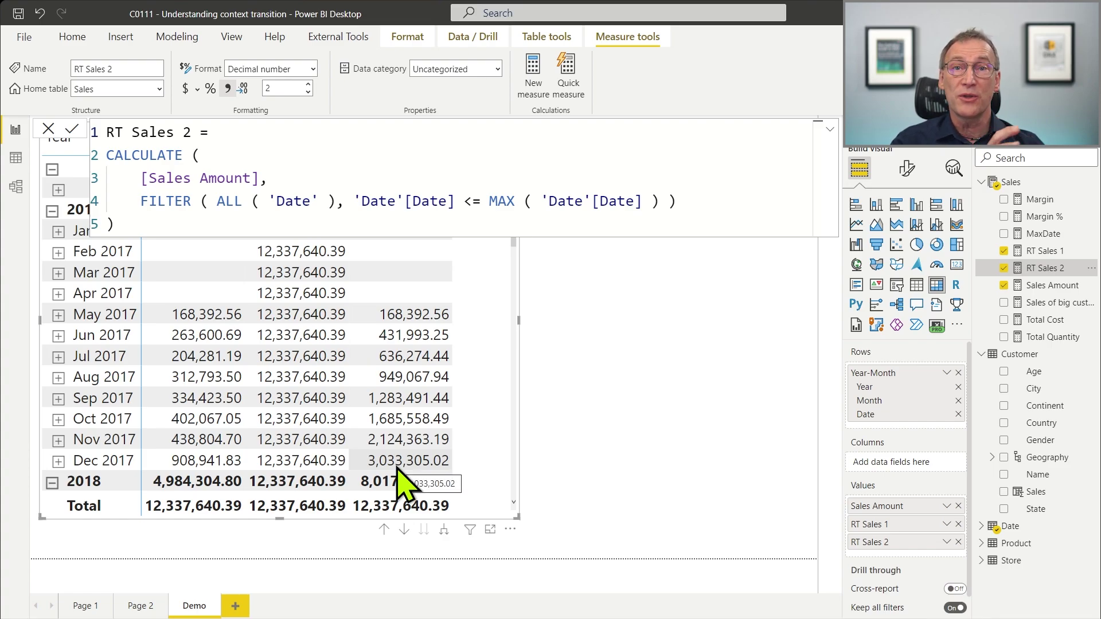
Compare the RT Sales 1 and RT Sales 2 definitions, focusing on [MaxDate] versus MAX ( 'Date'[Date] ) in the filter condition
{"action": "left_click", "coordinate": [1044, 253]}
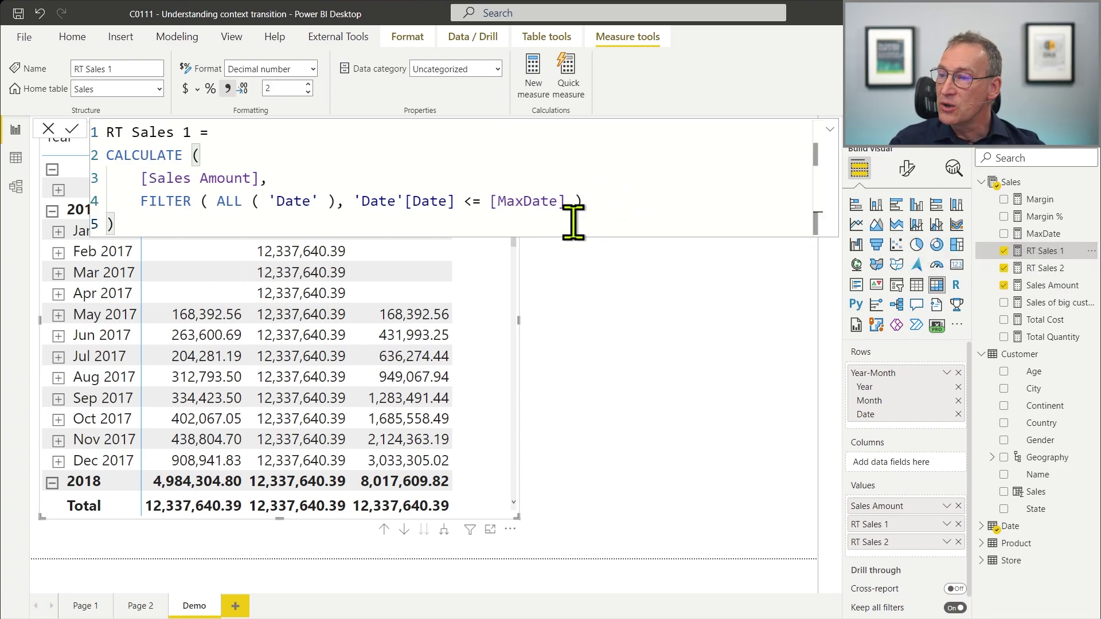
{"action": "left_click_drag", "start_coordinate": [483, 202], "coordinate": [568, 209]}
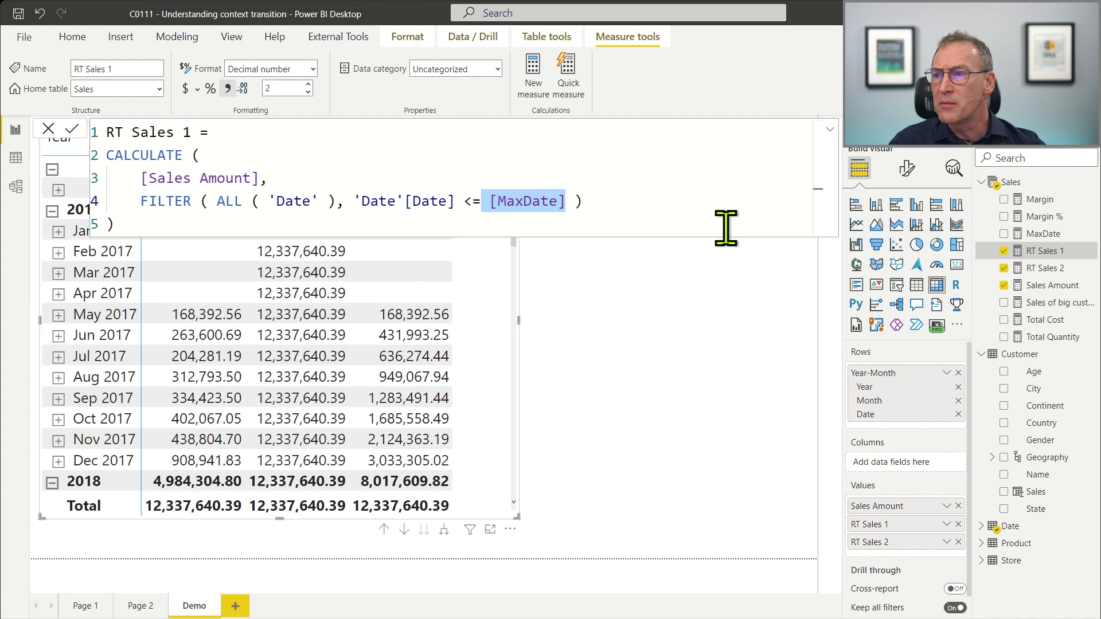
{"action": "left_click", "coordinate": [1046, 269]}
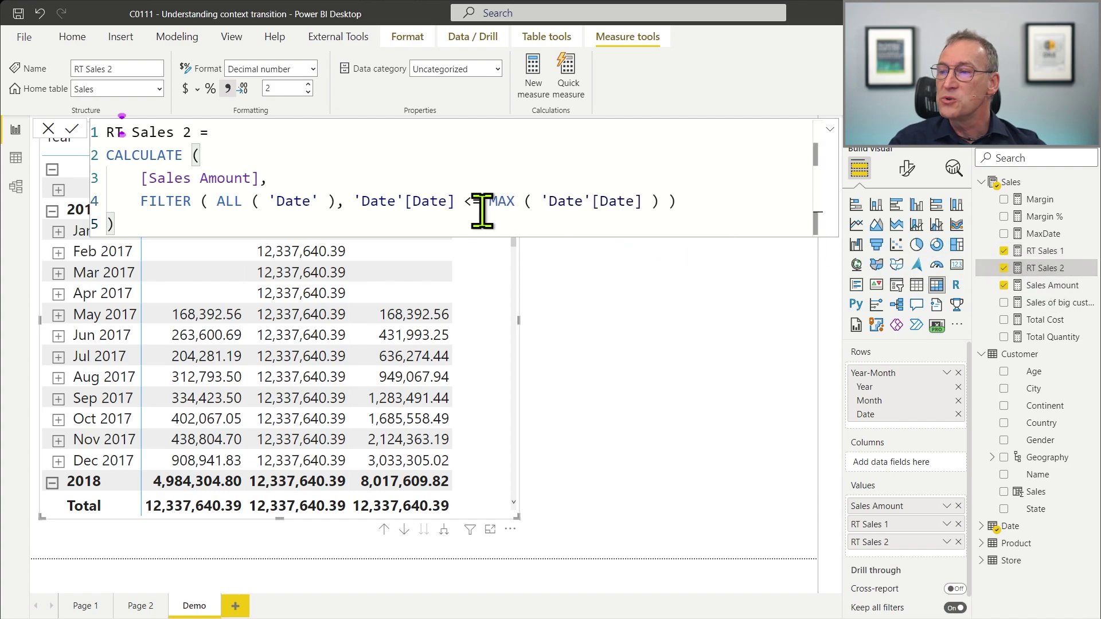